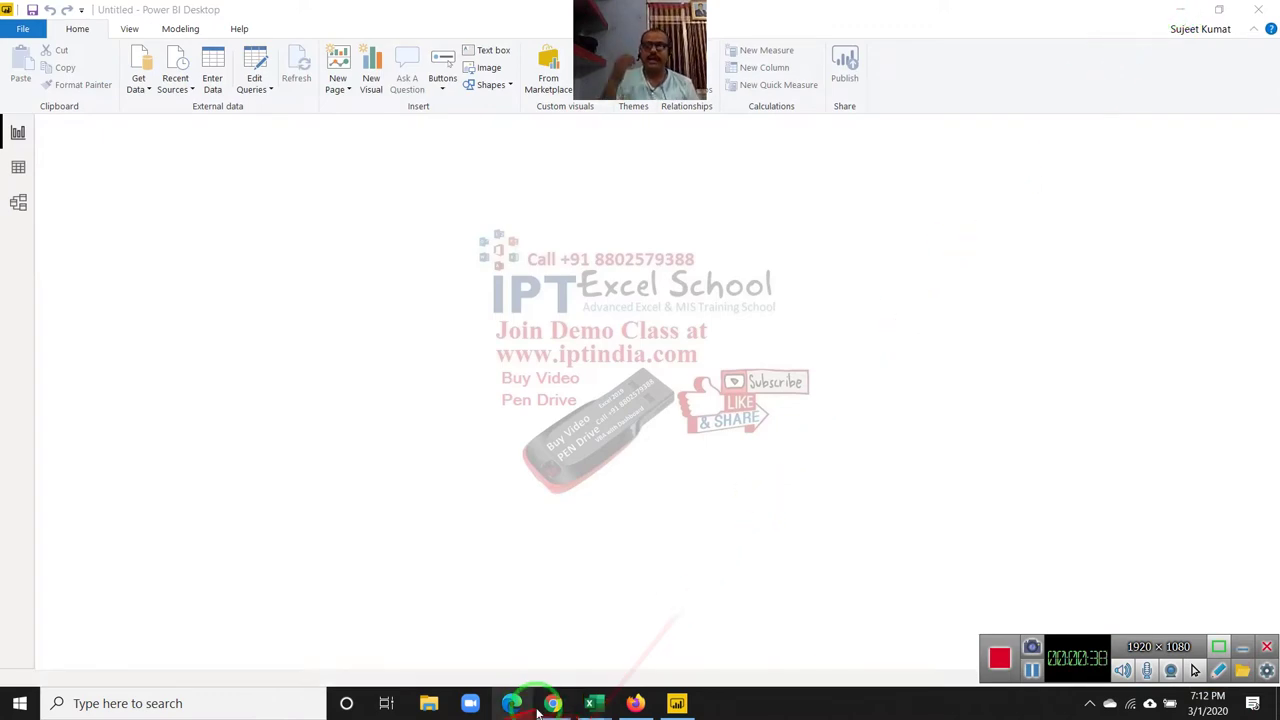
# - Bring Firefox to the front from the taskbar, leaving the blank Power BI Desktop report
pyautogui.click(596, 704)
pyautogui.click(636, 705)
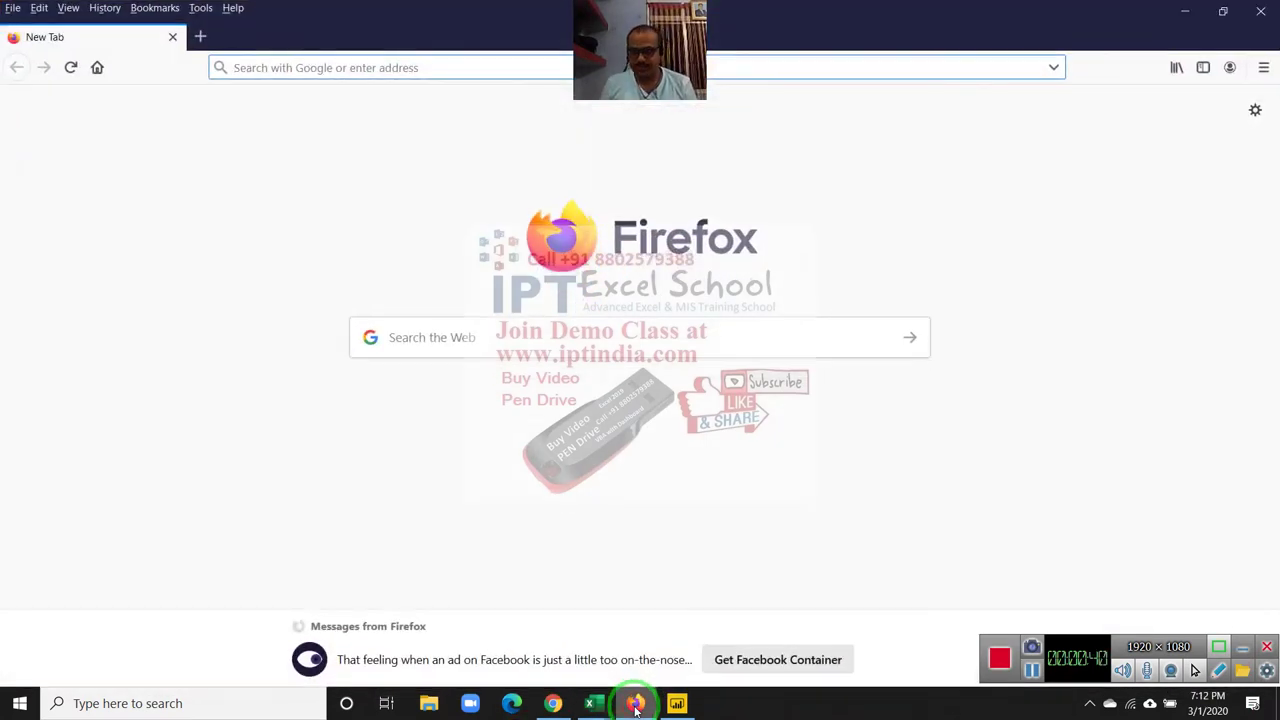
# - Open google.com from the Firefox address bar
pyautogui.click(636, 705)
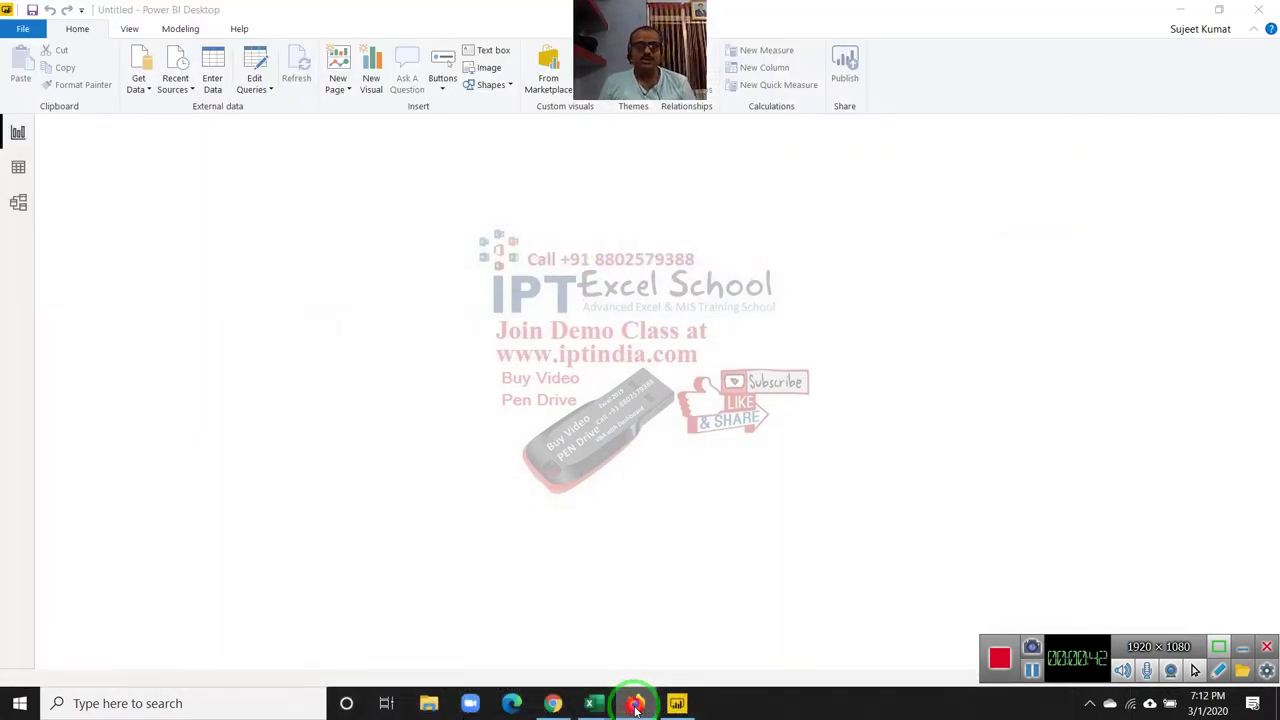
pyautogui.click(636, 705)
pyautogui.write('g')
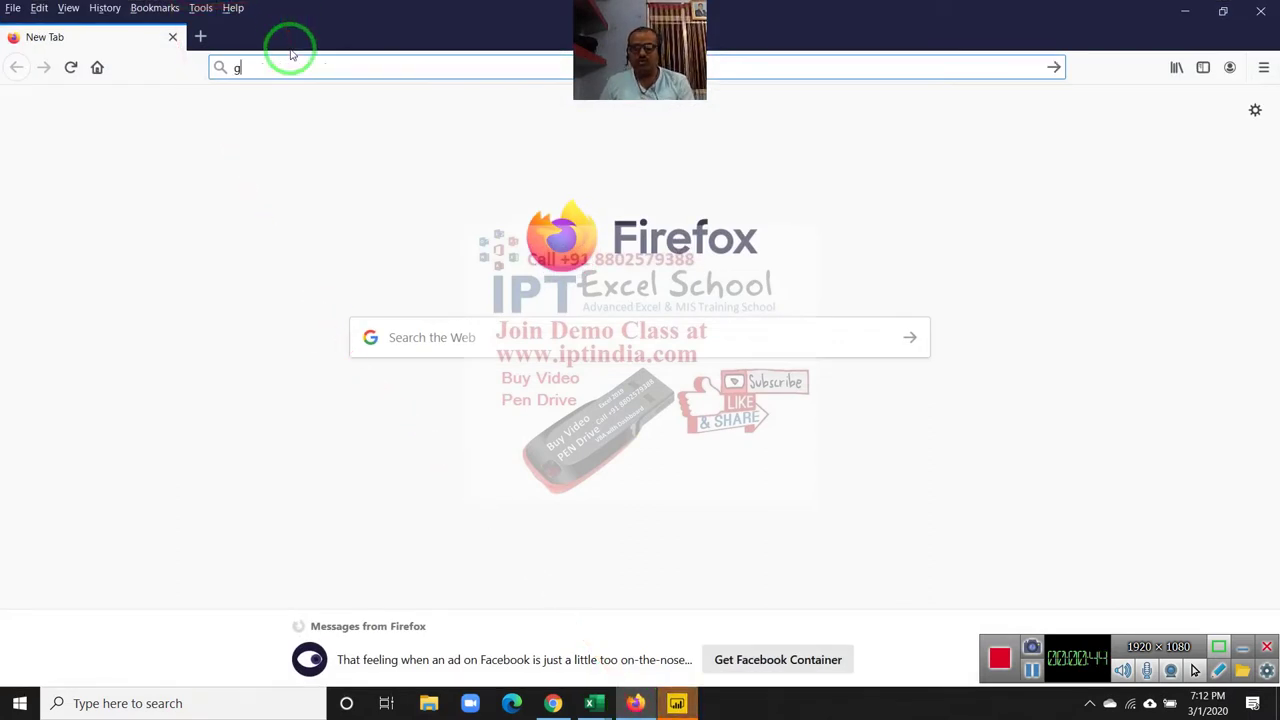
pyautogui.press('Return')
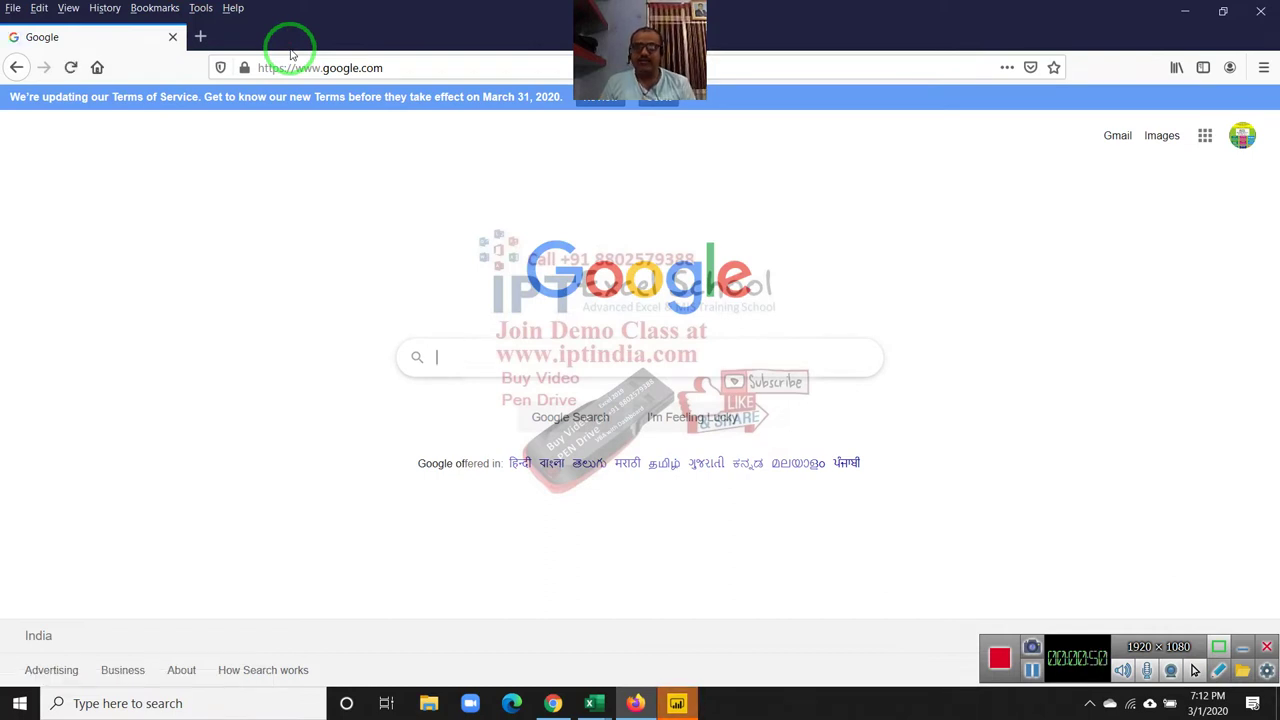
# - Search Google for 'power bi'
pyautogui.write('m')
pyautogui.press('BackSpace')
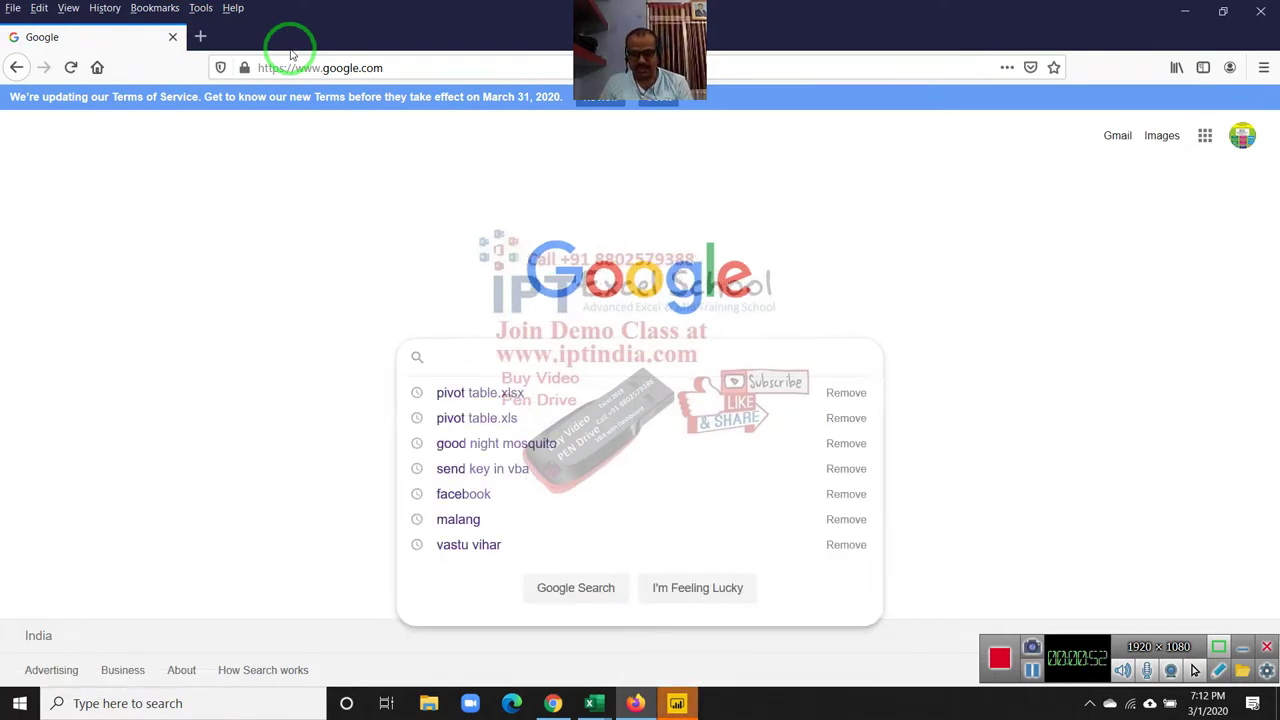
pyautogui.write('pow')
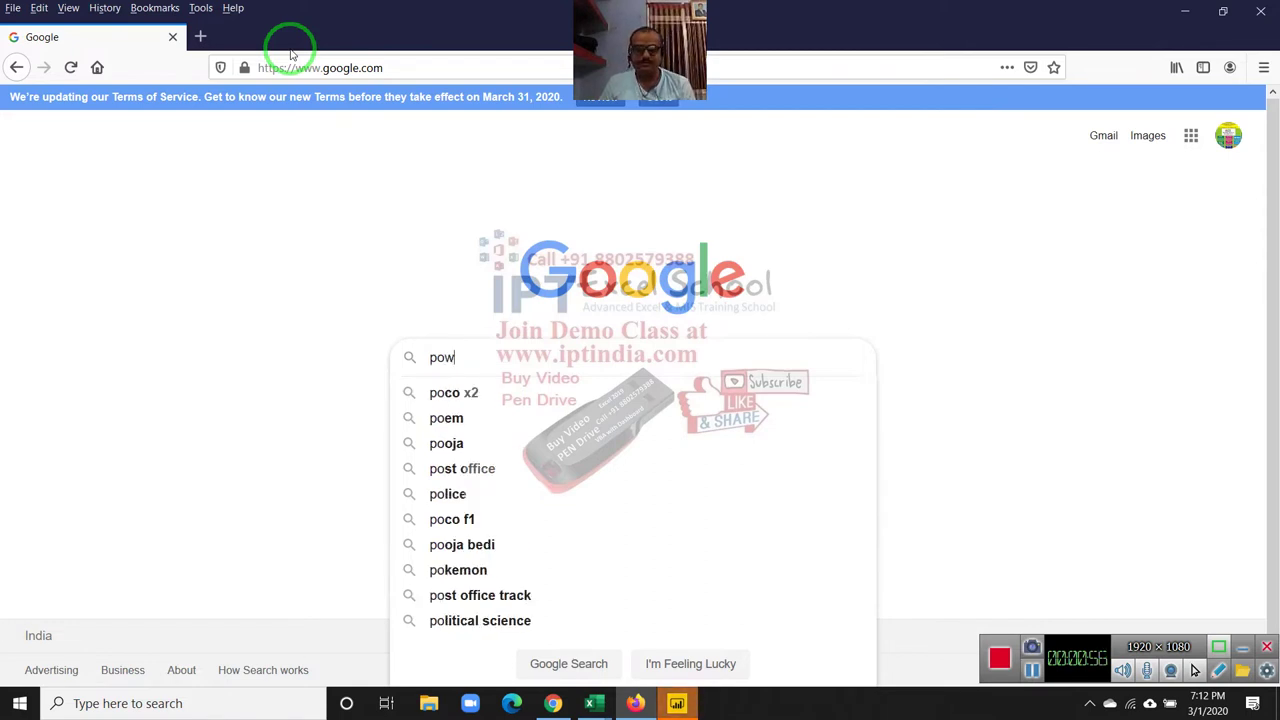
pyautogui.write('er bi')
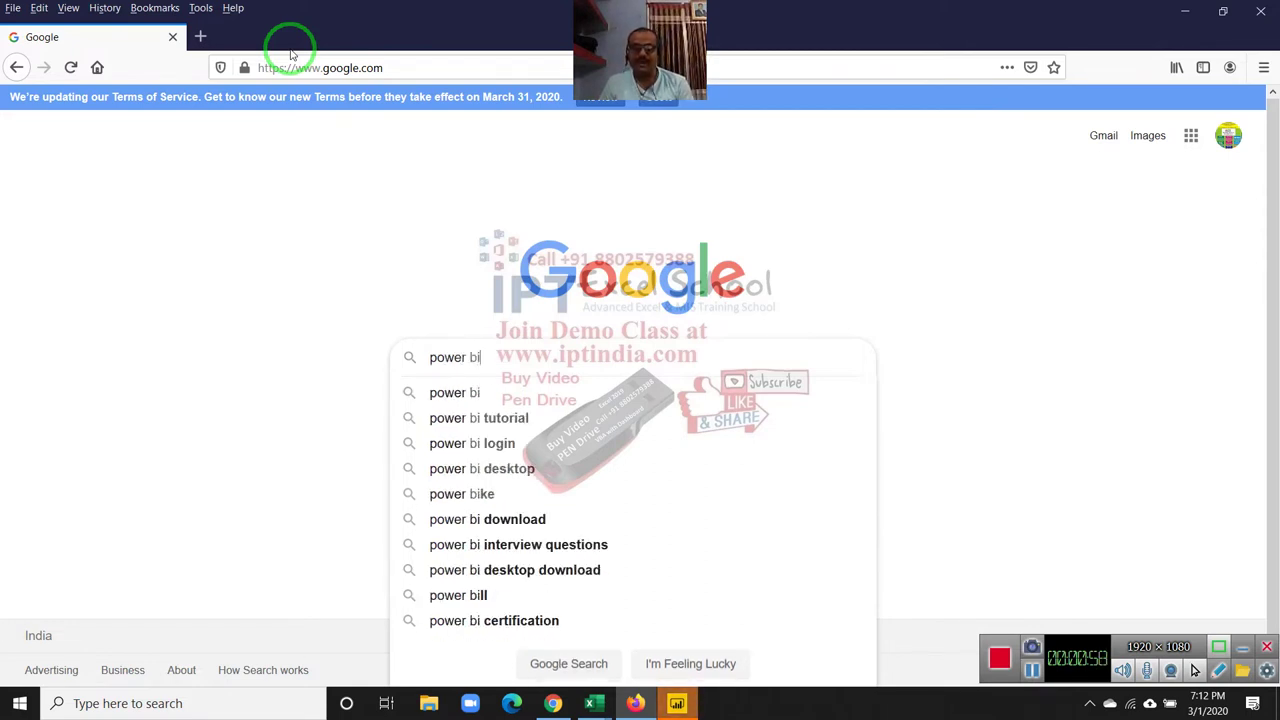
pyautogui.press('Return')
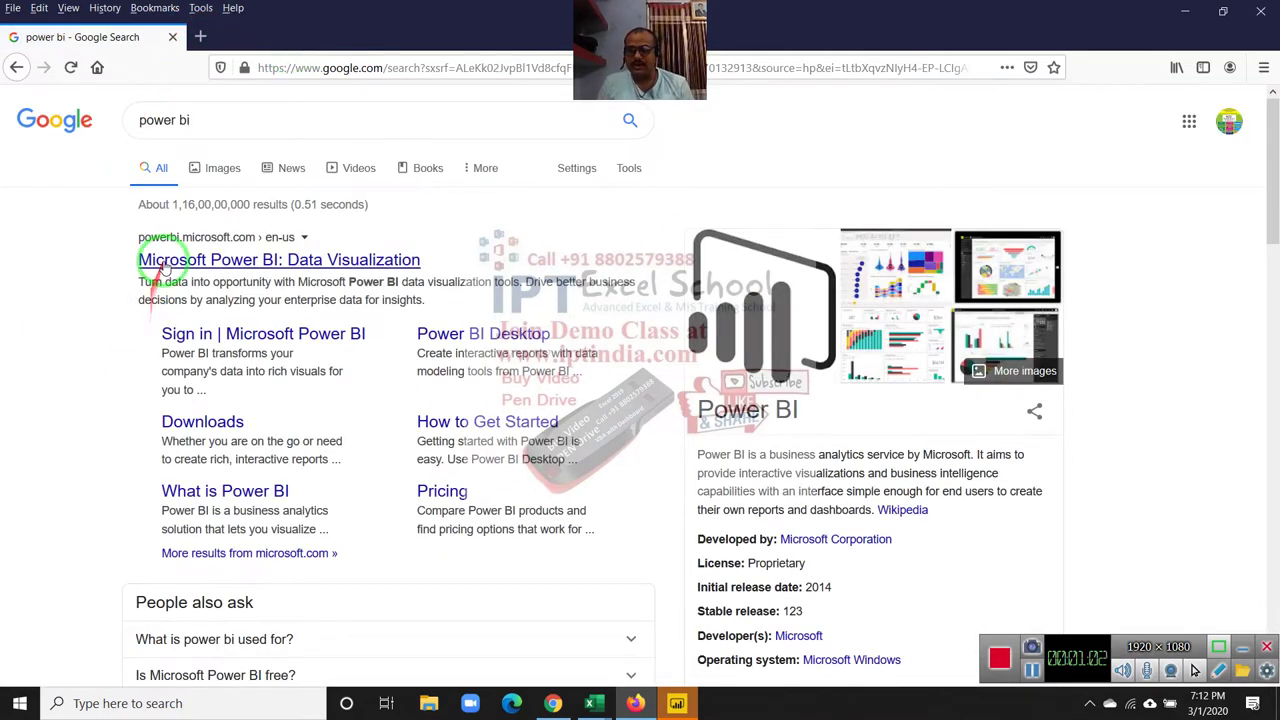
# - Open the 'Microsoft Power BI: Data Visualization' result at powerbi.microsoft.com
pyautogui.scroll(-4, 194, 510)
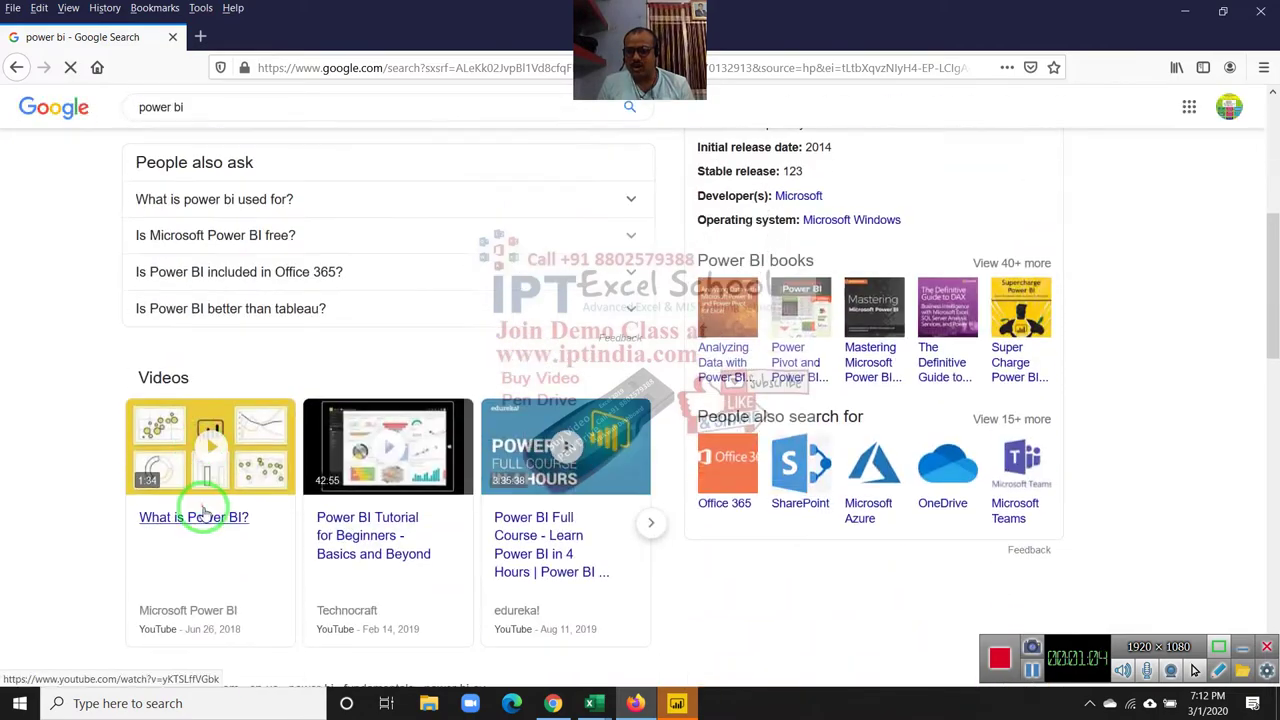
pyautogui.scroll(-4, 204, 513)
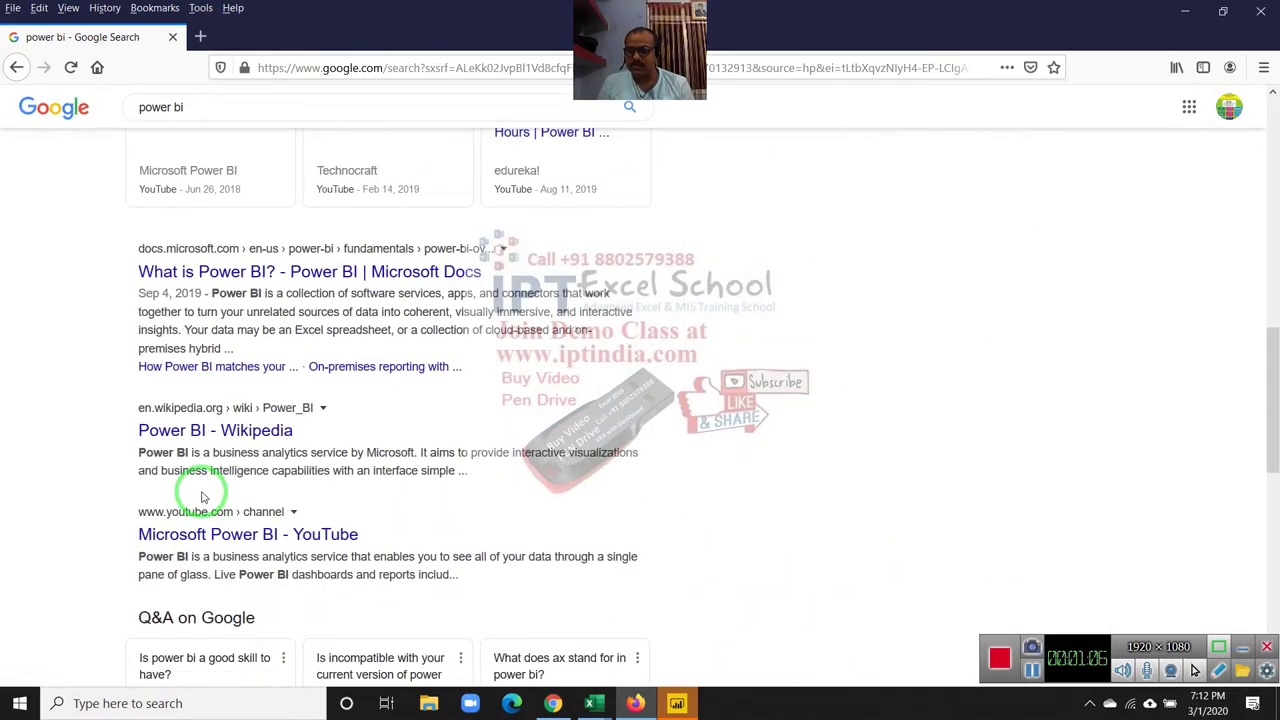
pyautogui.scroll(5, 218, 524)
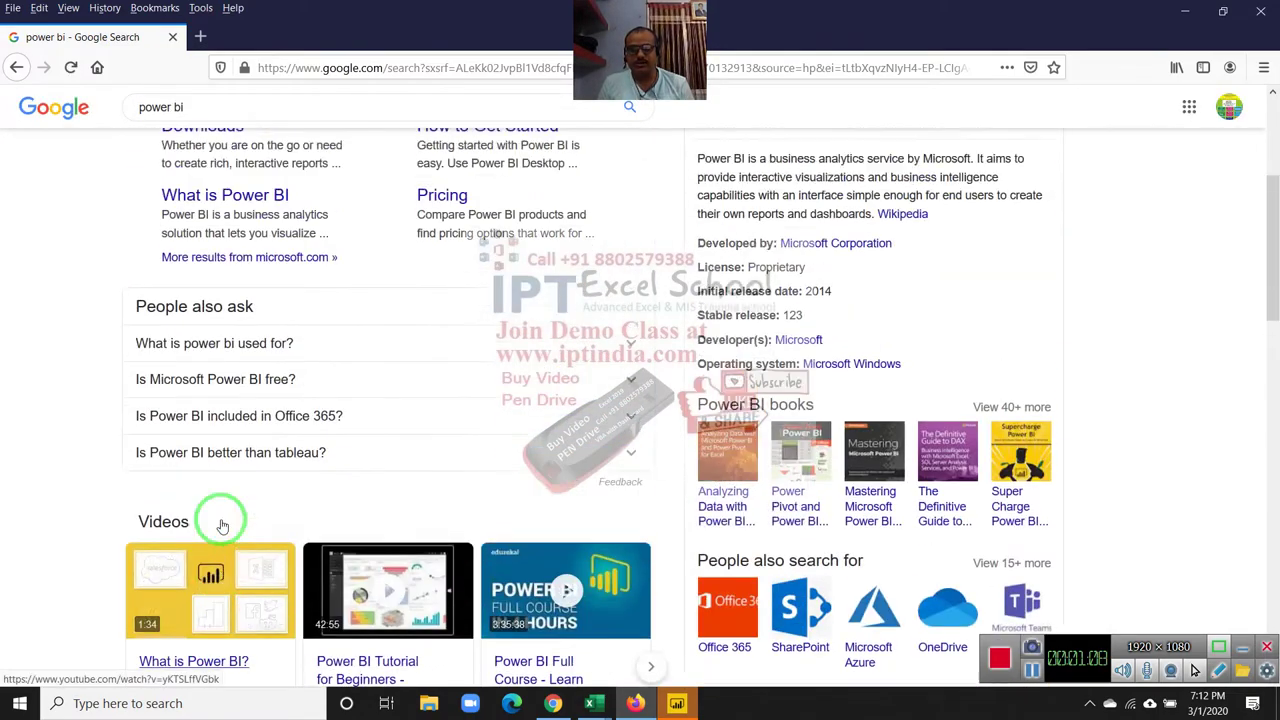
pyautogui.scroll(3, 222, 525)
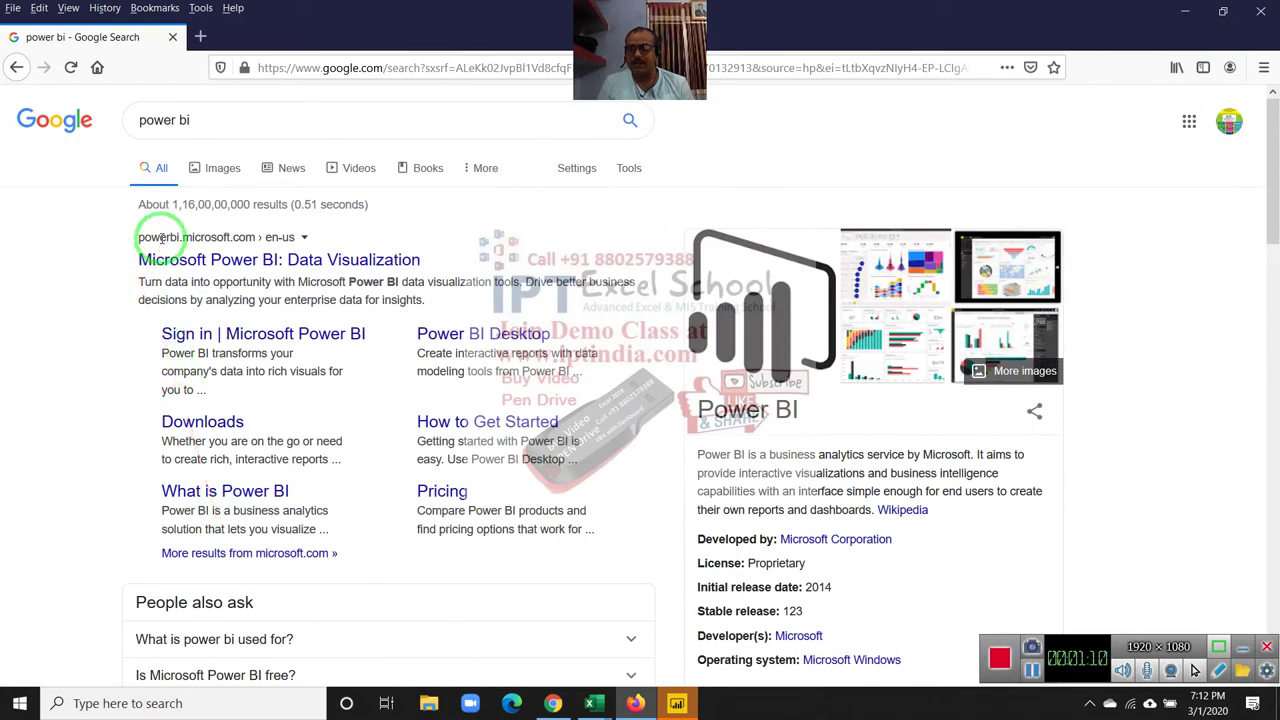
pyautogui.moveTo(162, 238); pyautogui.dragTo(200, 245)
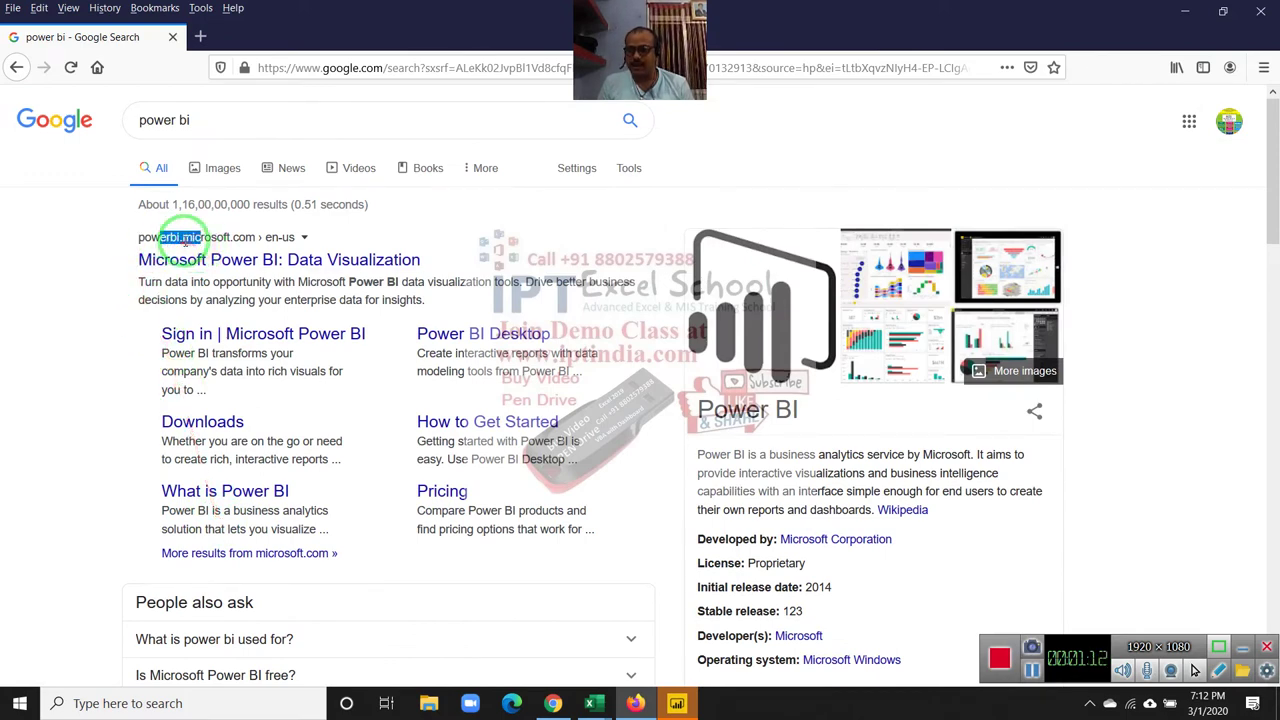
pyautogui.doubleClick(206, 237)
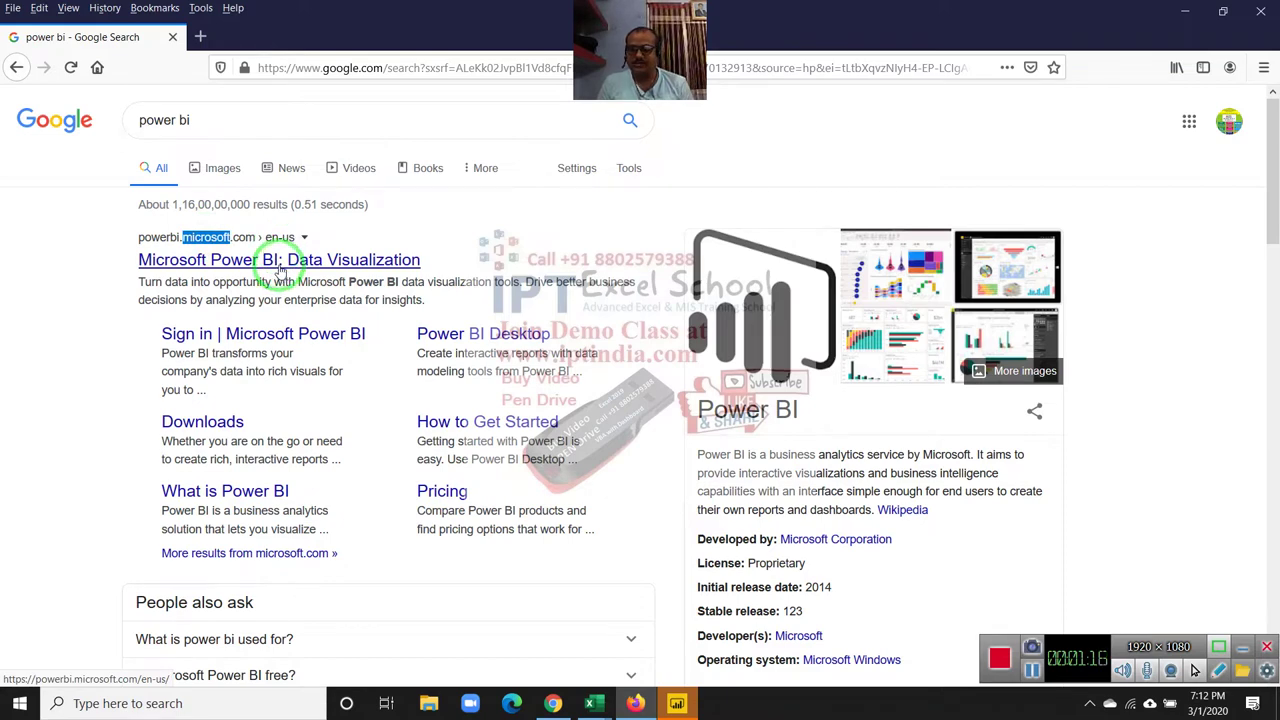
pyautogui.click(279, 262)
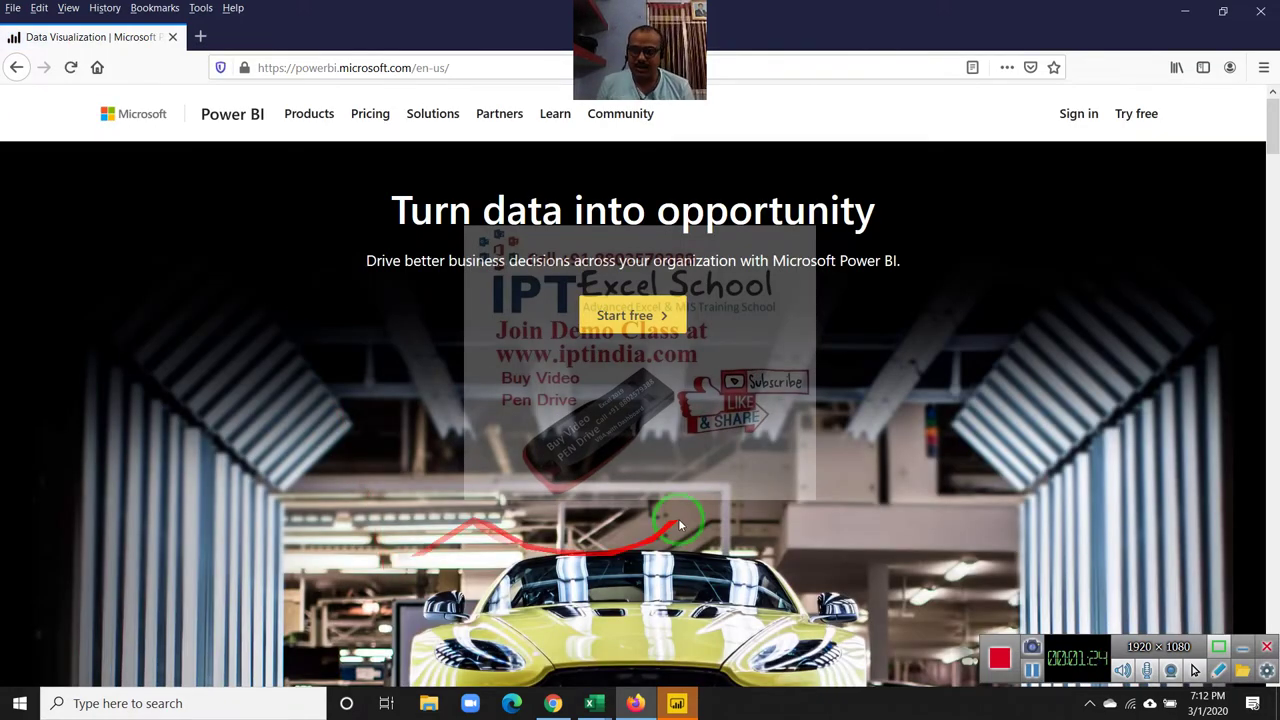
# - Go through Try free and start the free Power BI Desktop download via Microsoft Store
pyautogui.scroll(-10, 690, 500)
pyautogui.scroll(-4, 716, 472)
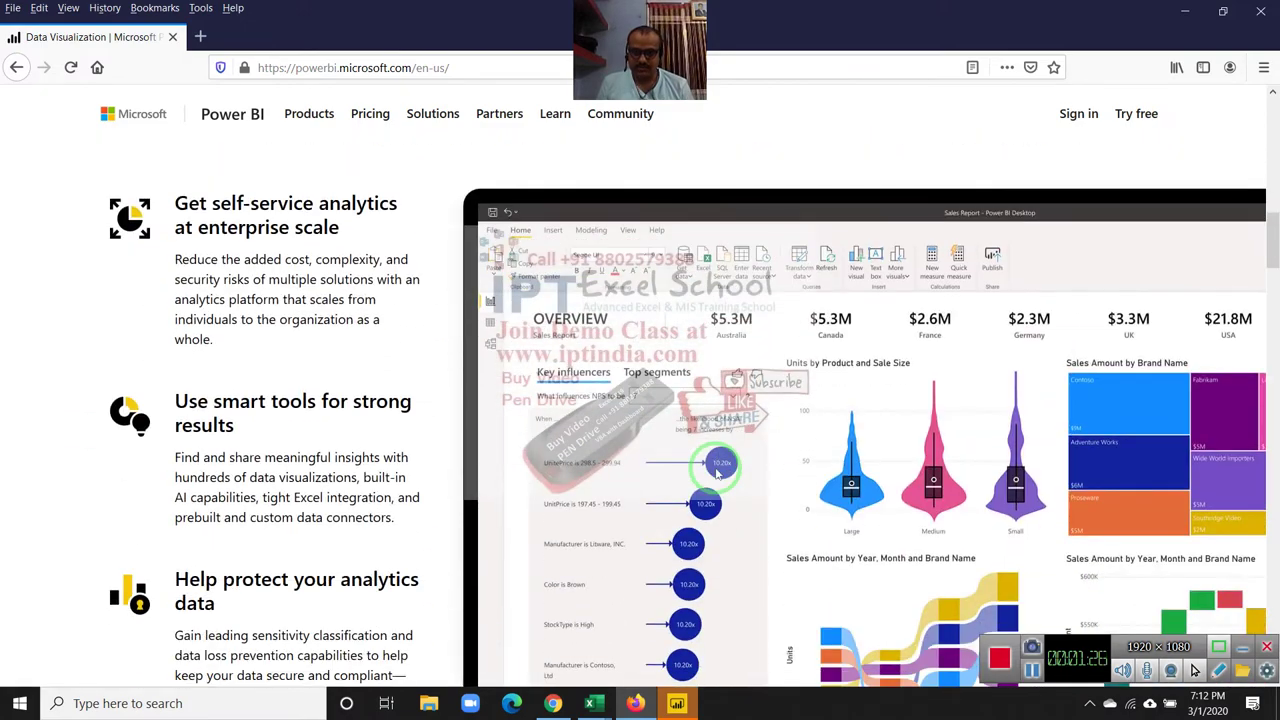
pyautogui.scroll(6, 716, 470)
pyautogui.scroll(5, 716, 470)
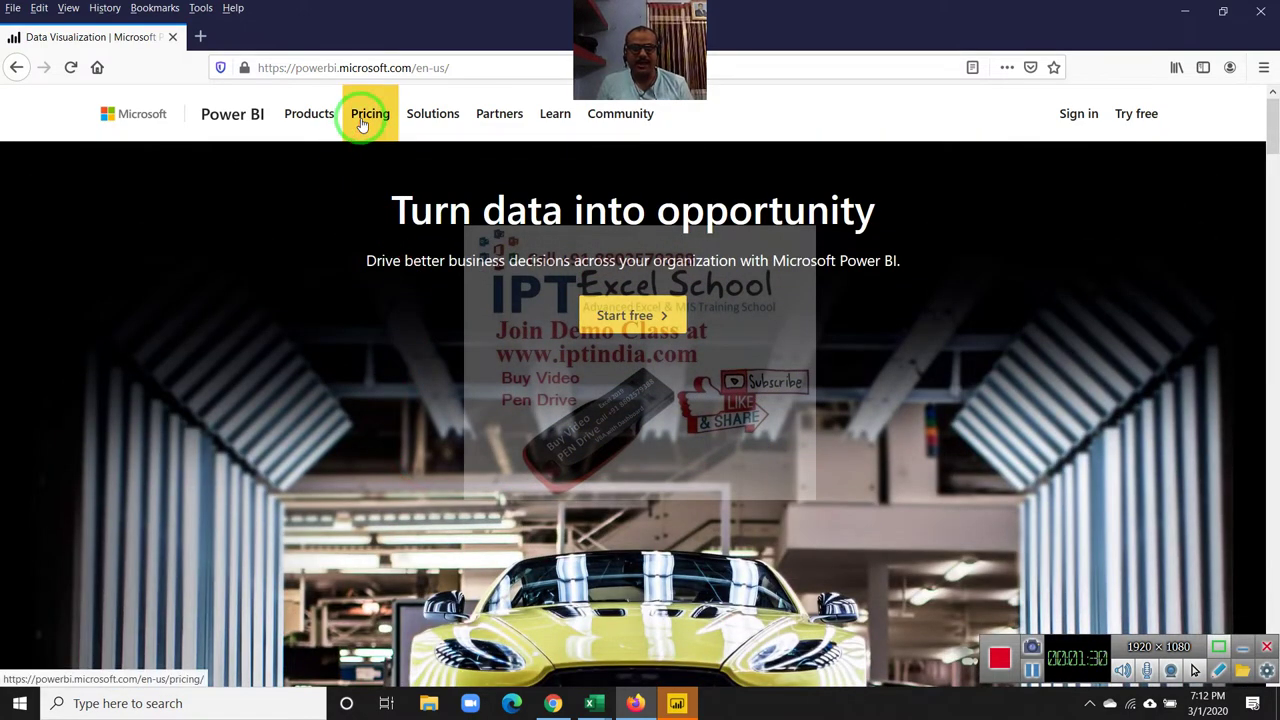
pyautogui.click(1139, 132)
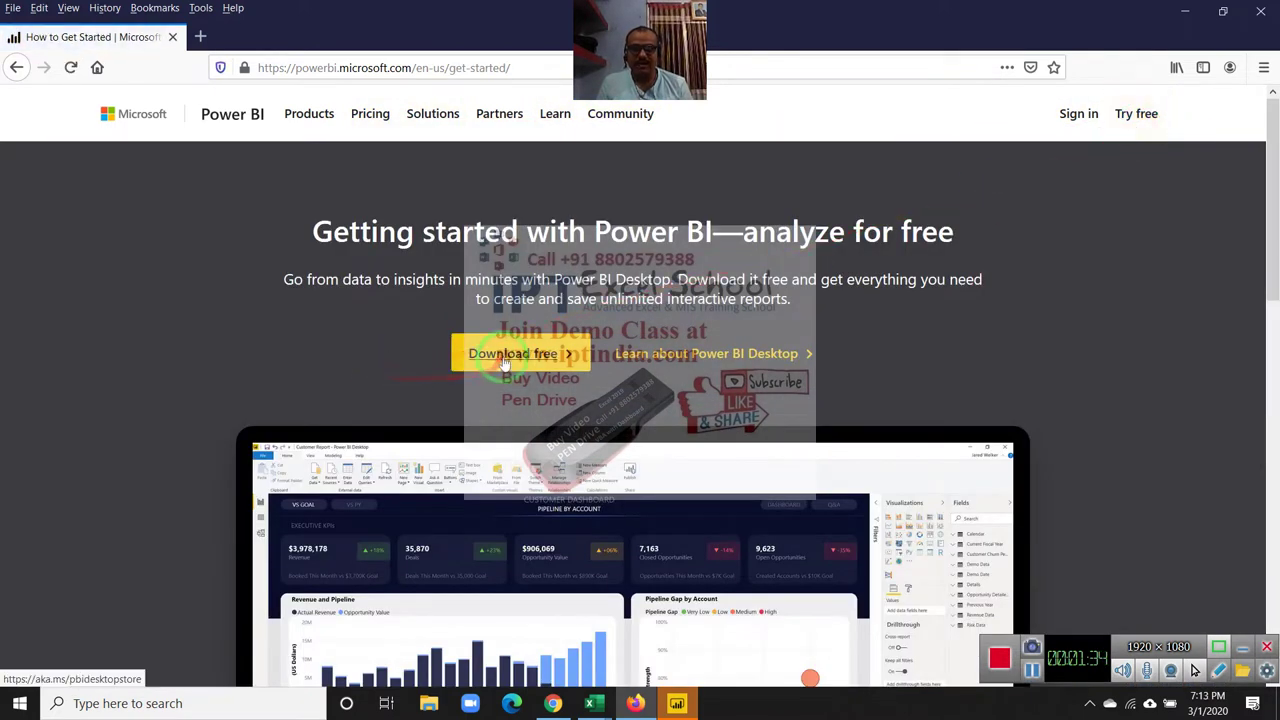
pyautogui.click(505, 363)
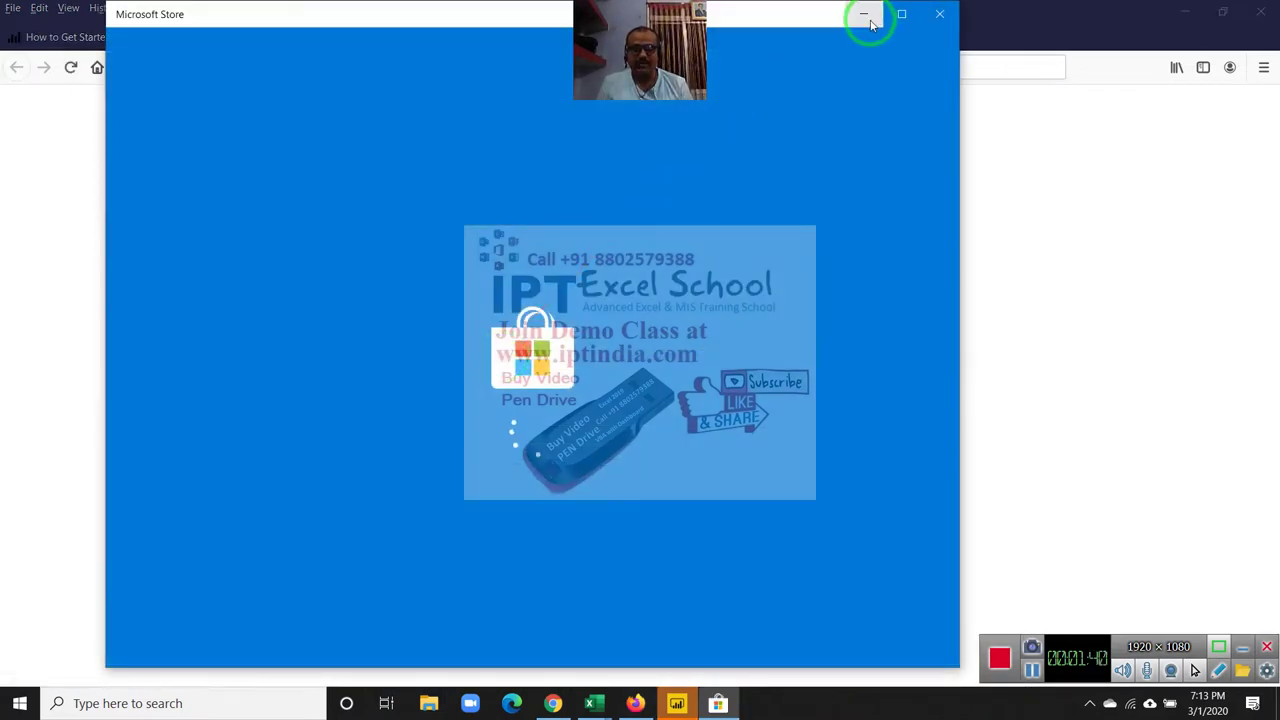
# - Close Microsoft Store, open the Power BI Desktop page and retry Download free, closing Store again
pyautogui.click(933, 16)
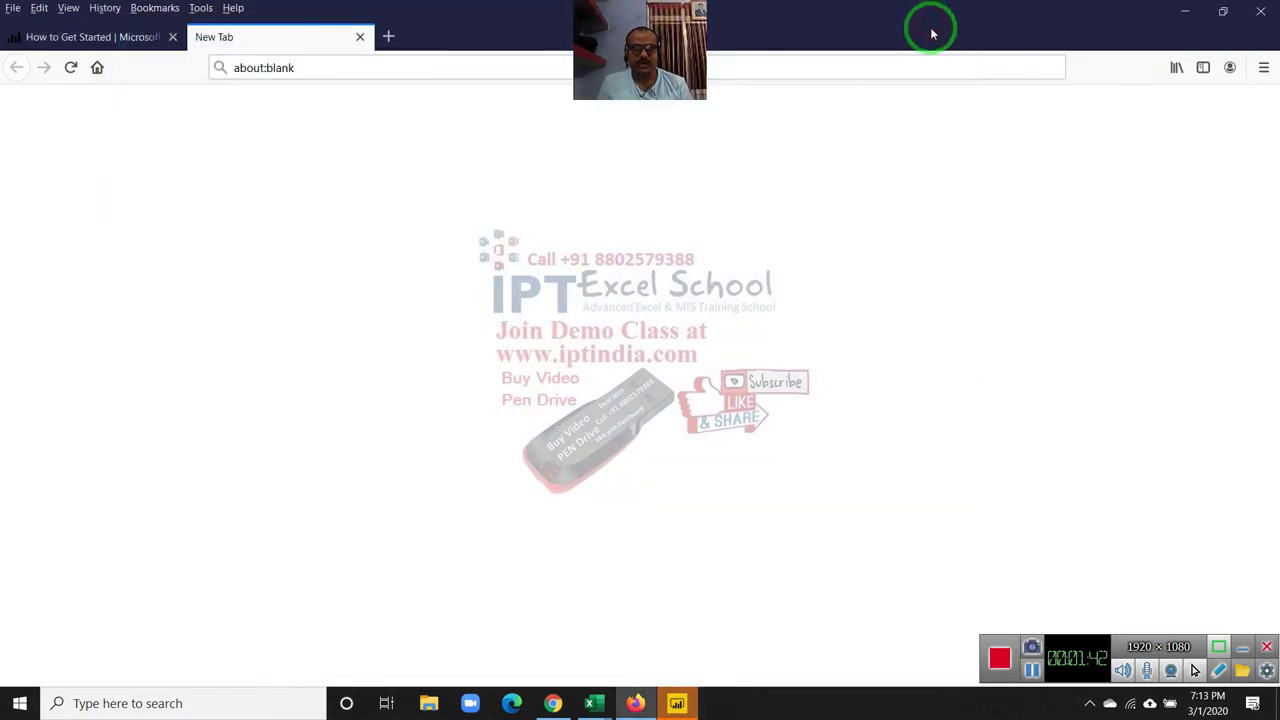
pyautogui.click(148, 37)
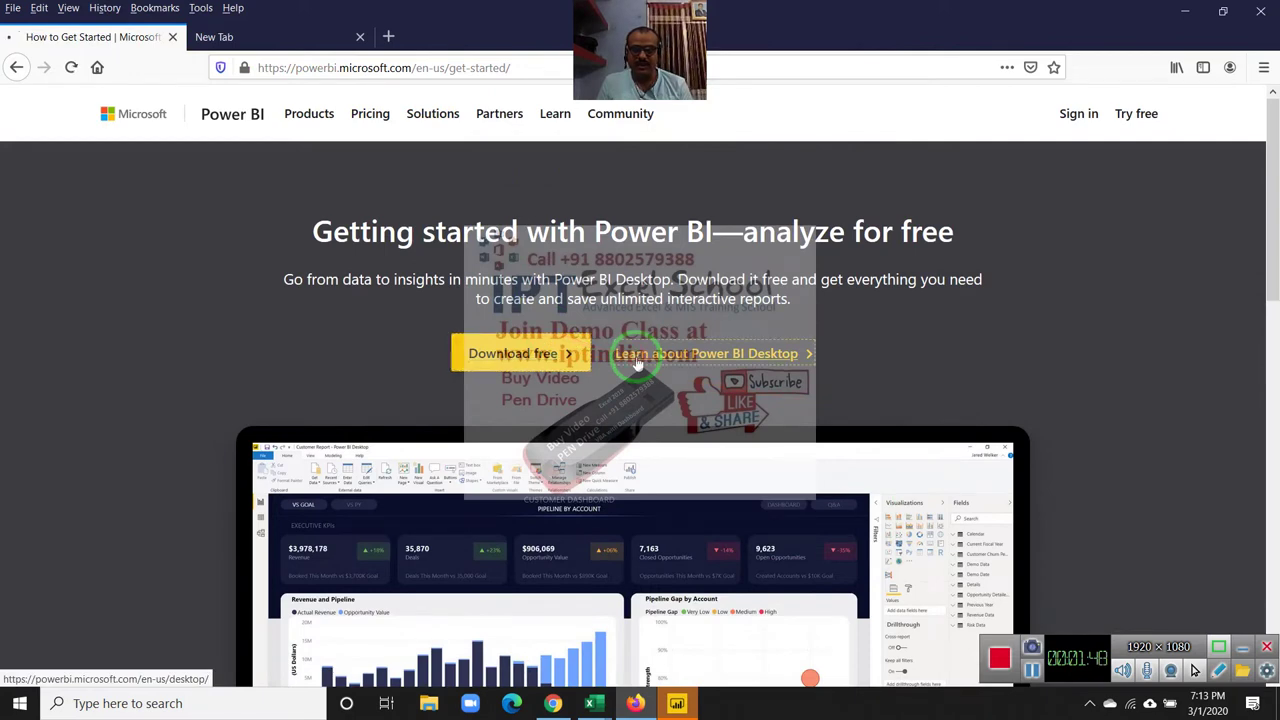
pyautogui.click(637, 362)
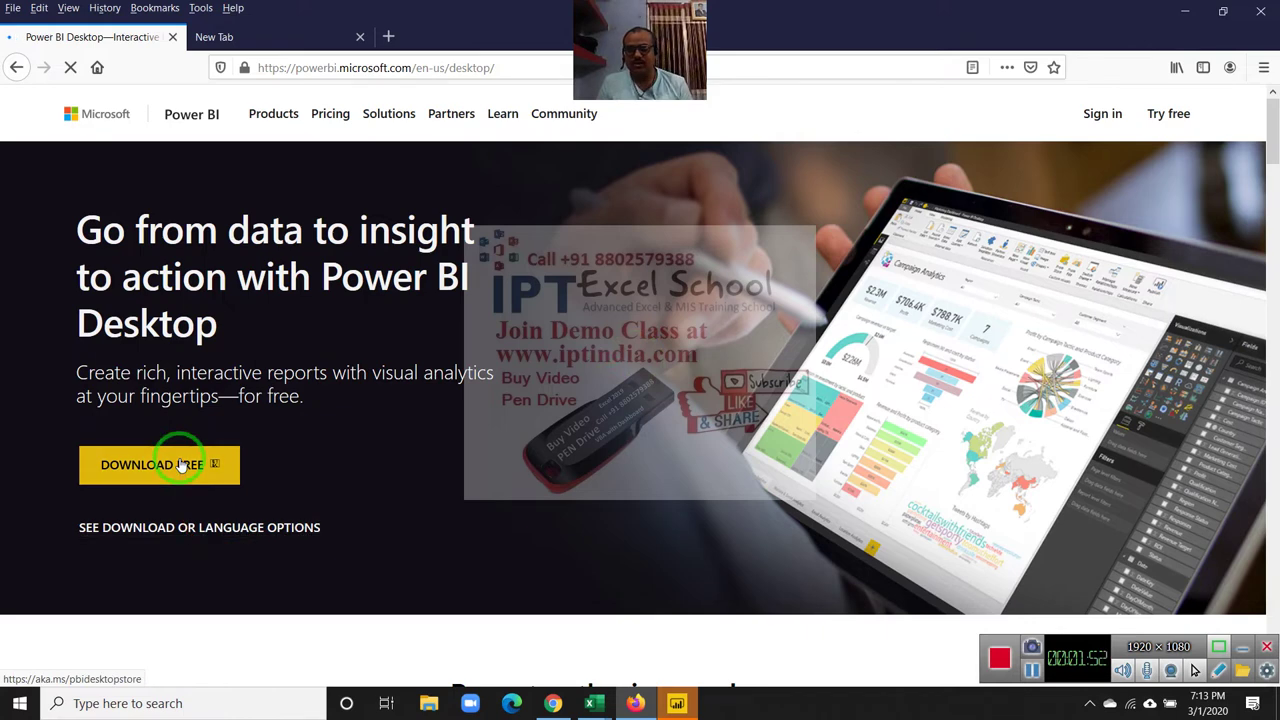
pyautogui.click(180, 475)
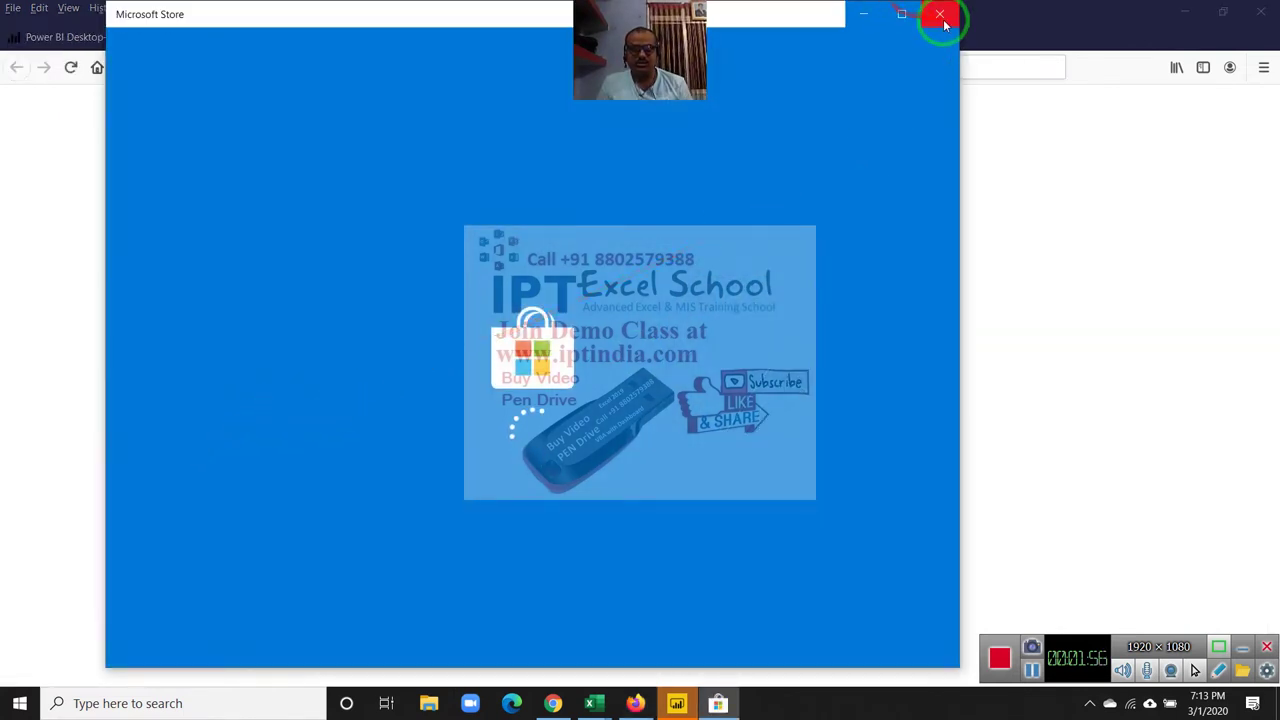
pyautogui.click(943, 22)
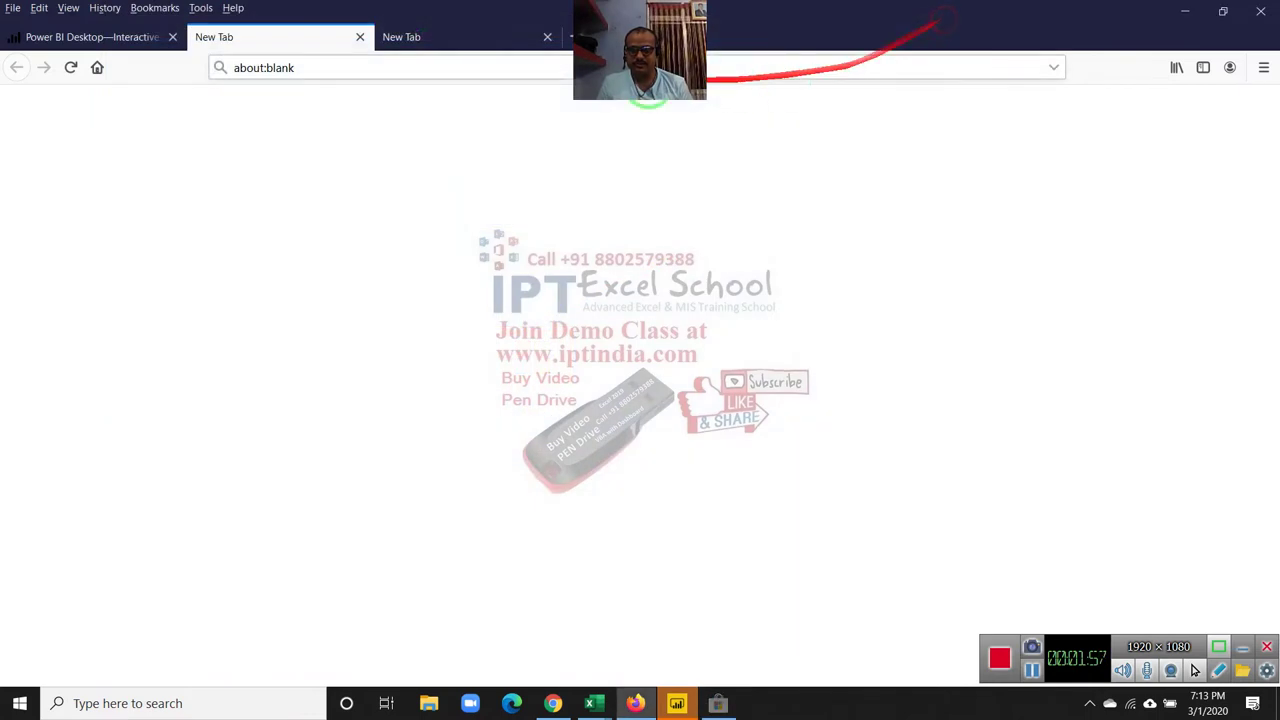
# - Close the two extra New Tab tabs, keeping the Power BI Desktop page
pyautogui.click(112, 36)
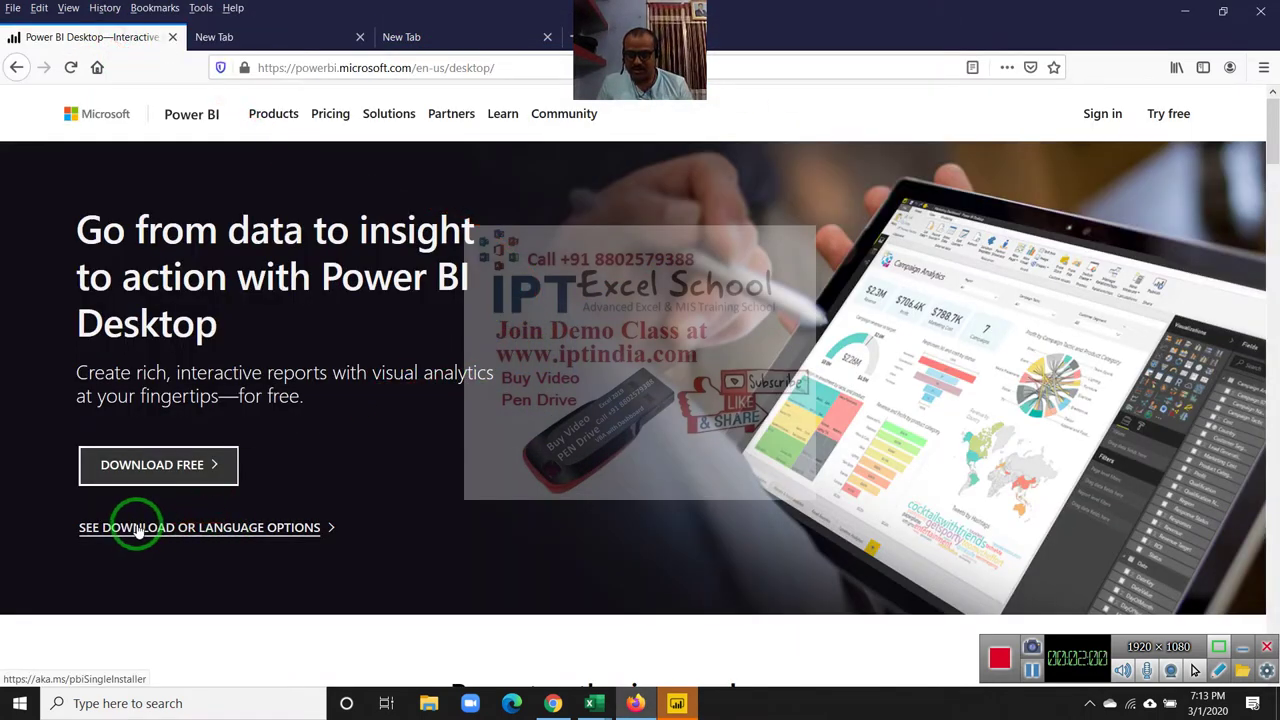
pyautogui.click(290, 42)
pyautogui.click(360, 37)
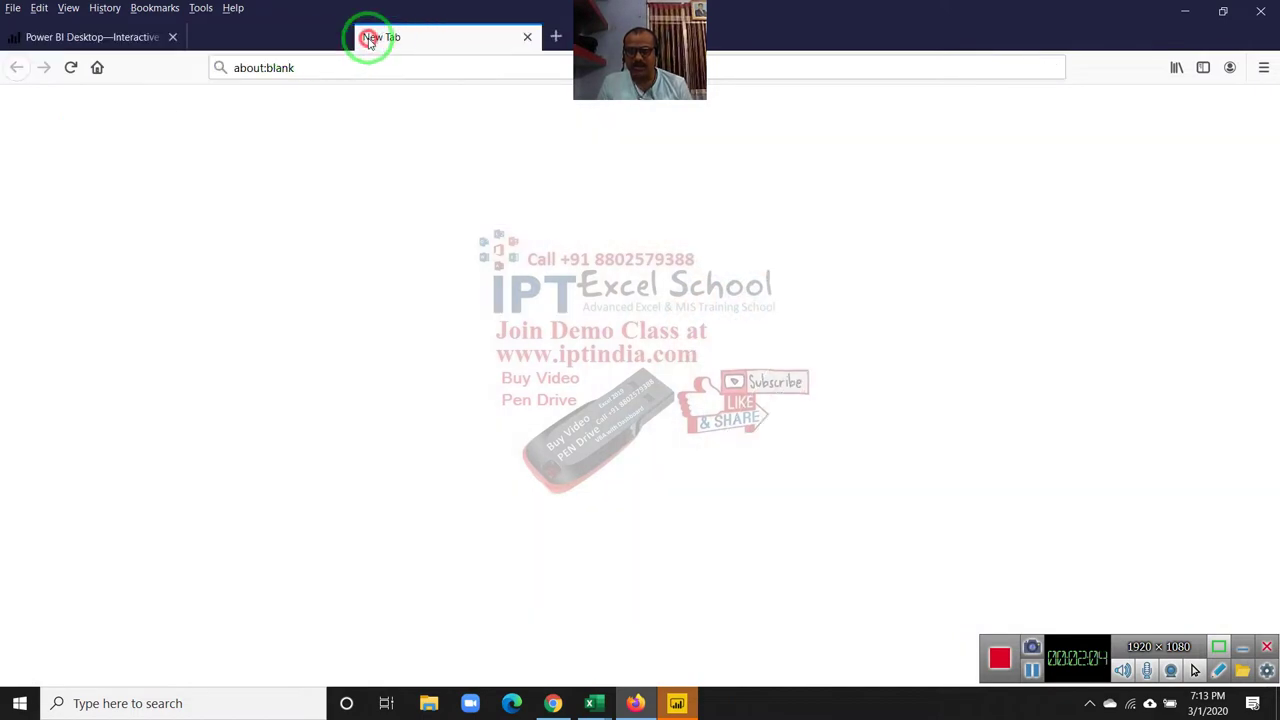
pyautogui.click(362, 40)
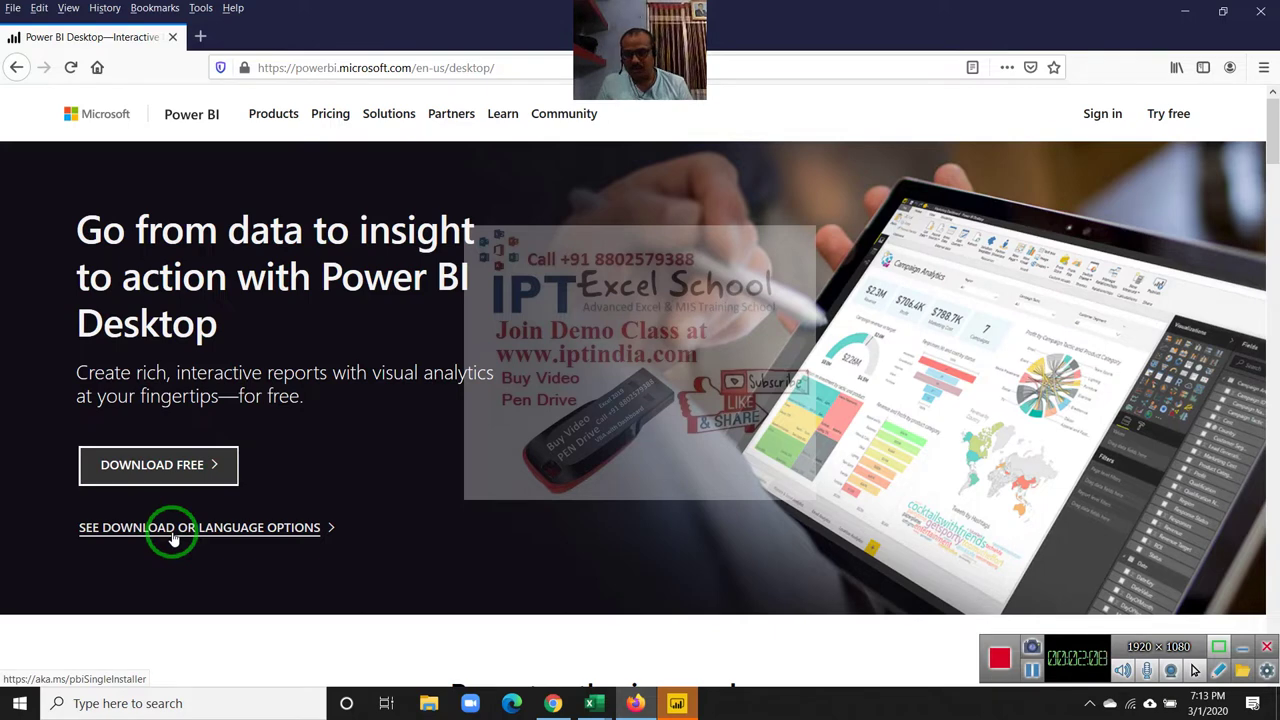
# - Open the Download Center page listing PBIDesktopSetup_x64.exe (292.5 MB) and PBIDesktopSetup.exe (271.3 MB)
pyautogui.click(172, 537)
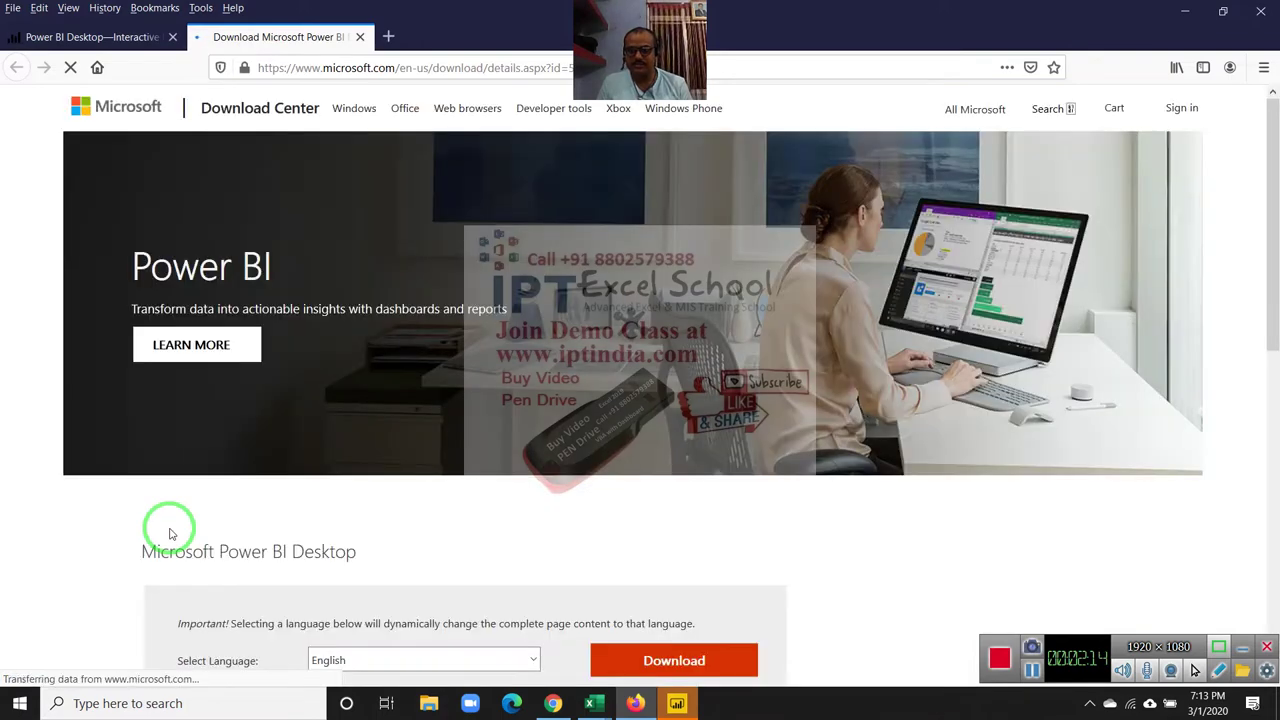
pyautogui.scroll(-3, 618, 560)
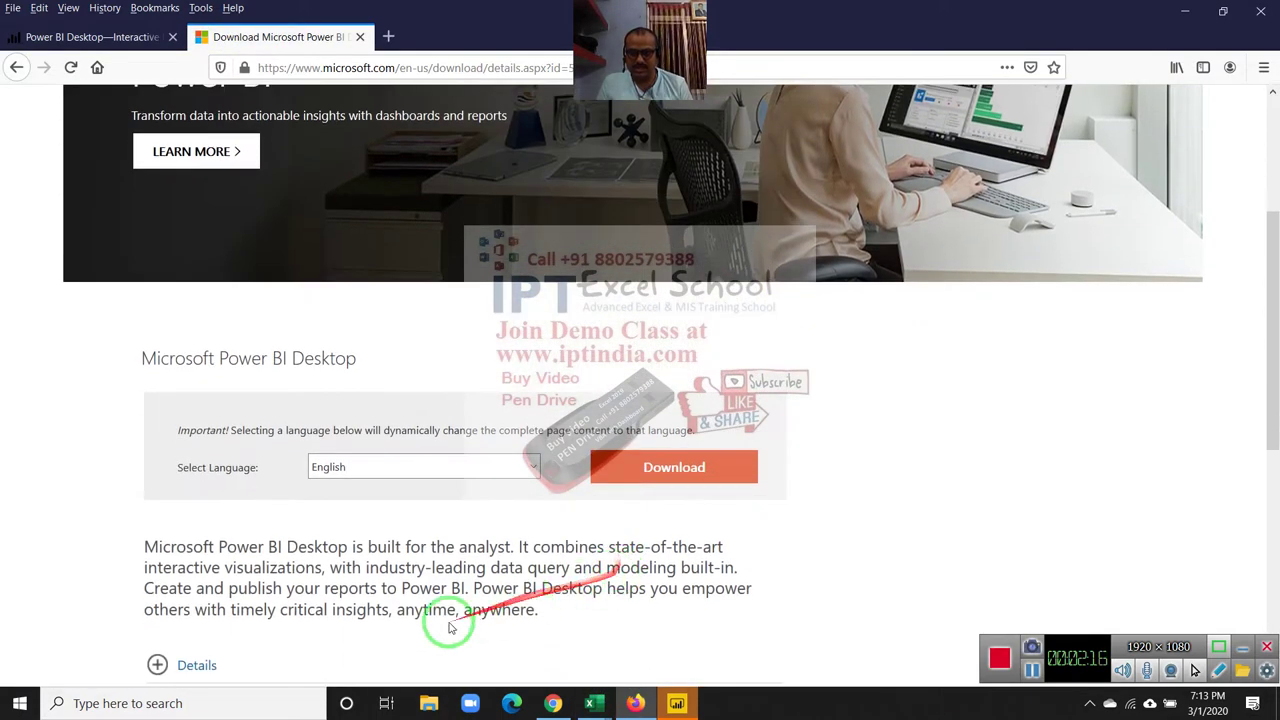
pyautogui.click(723, 478)
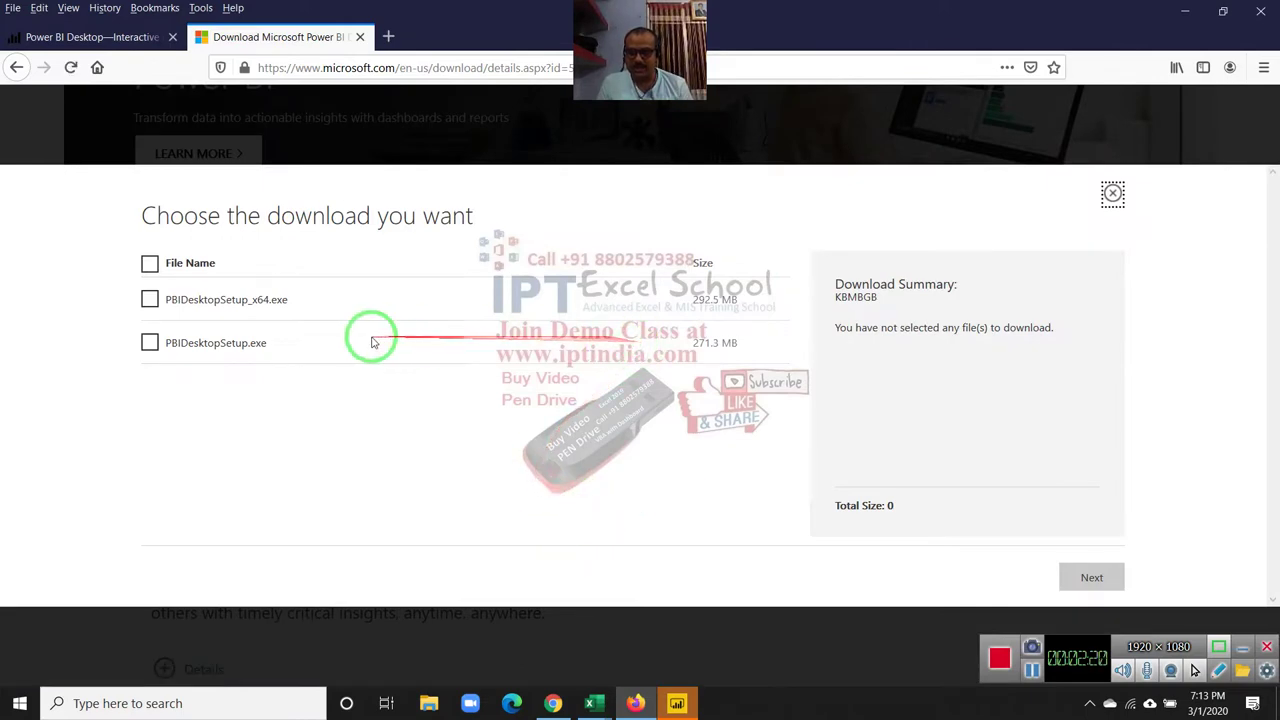
pyautogui.doubleClick(264, 299)
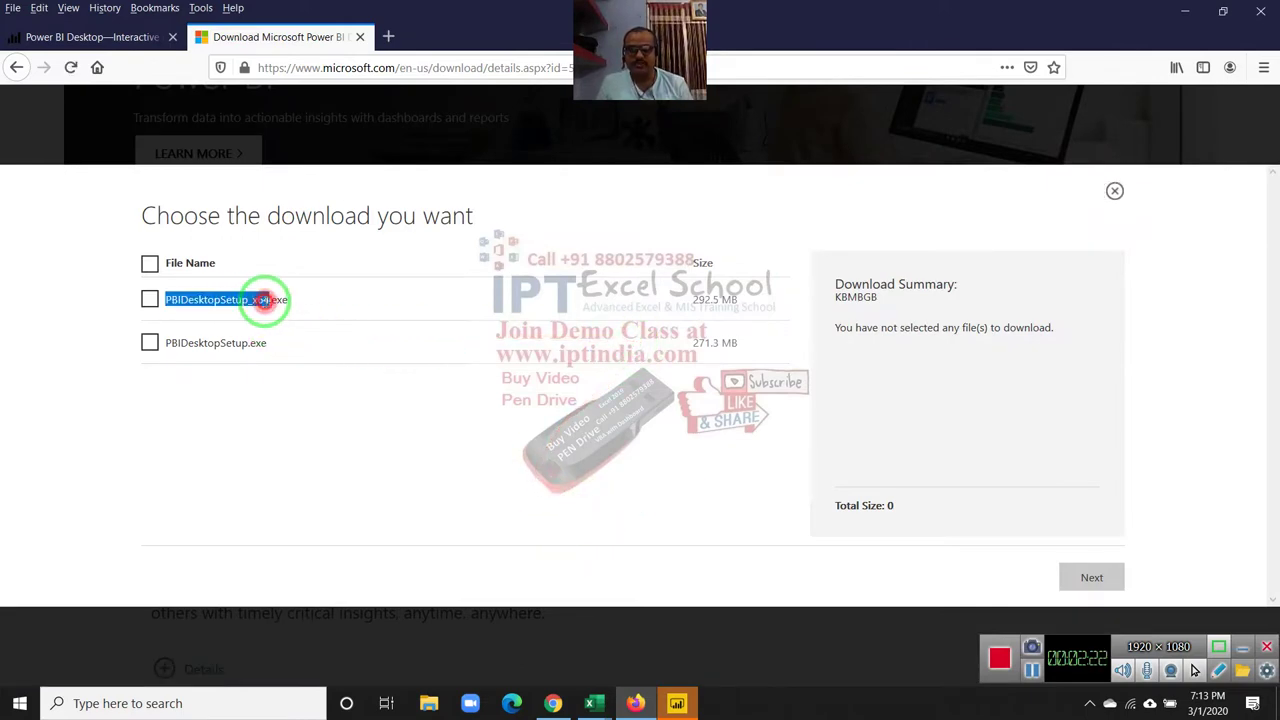
pyautogui.click(249, 346)
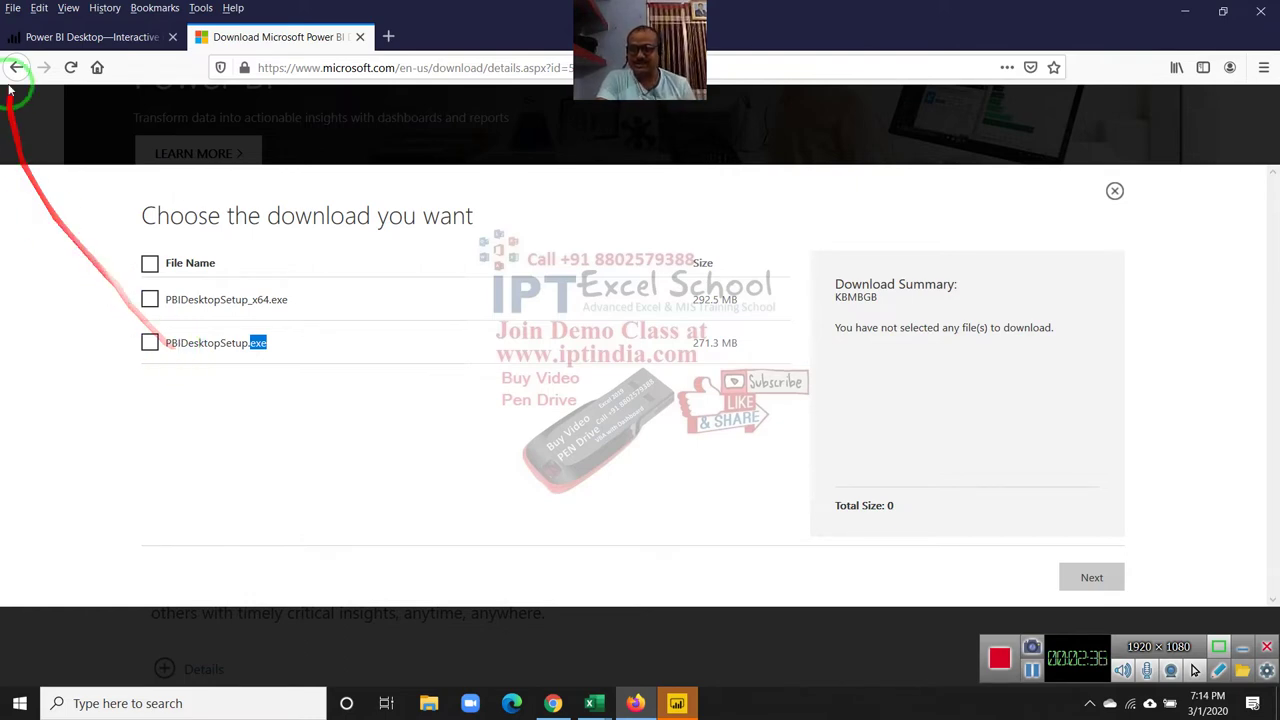
# - Go back to the Power BI home page, then start the free Desktop download from Try free again
pyautogui.click(24, 36)
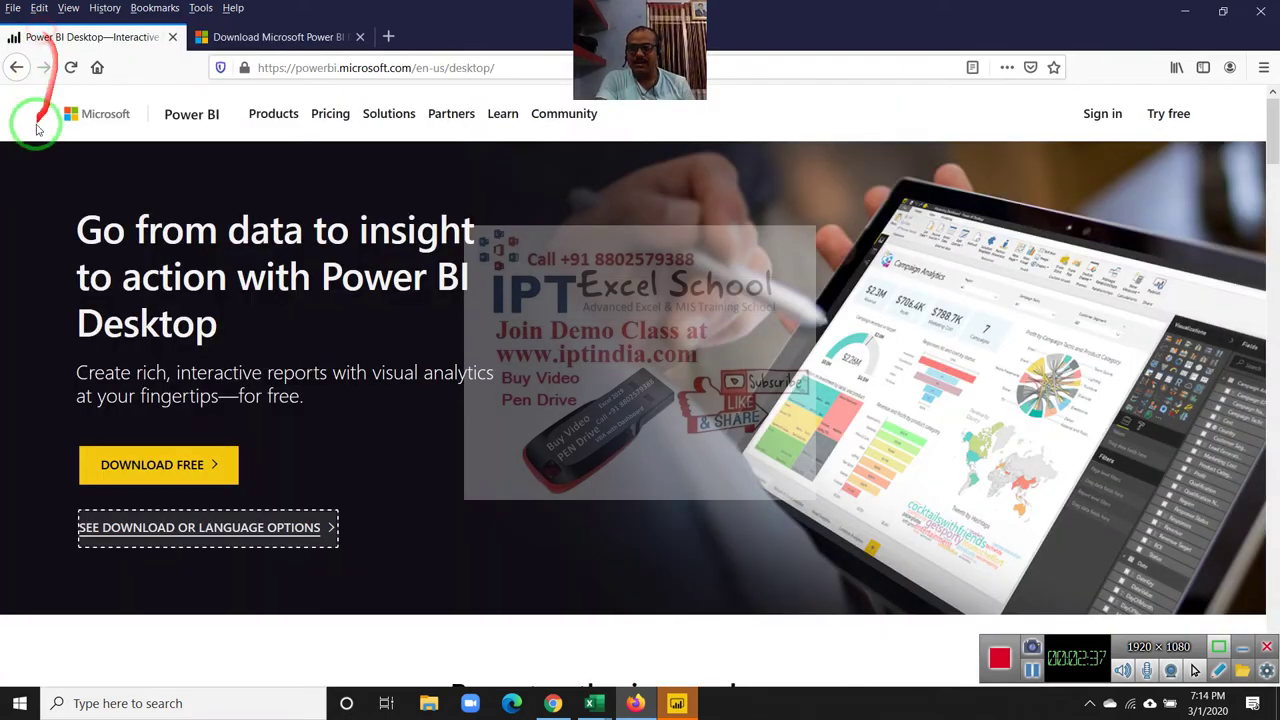
pyautogui.click(17, 66)
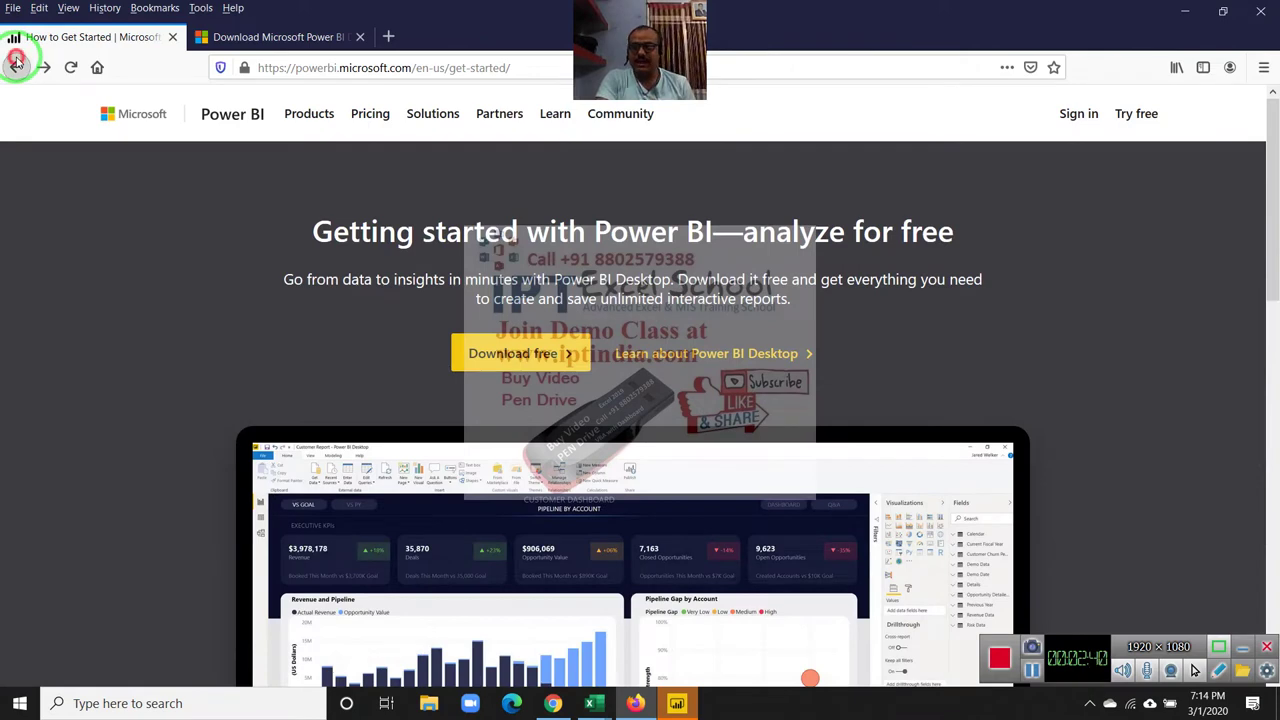
pyautogui.click(17, 66)
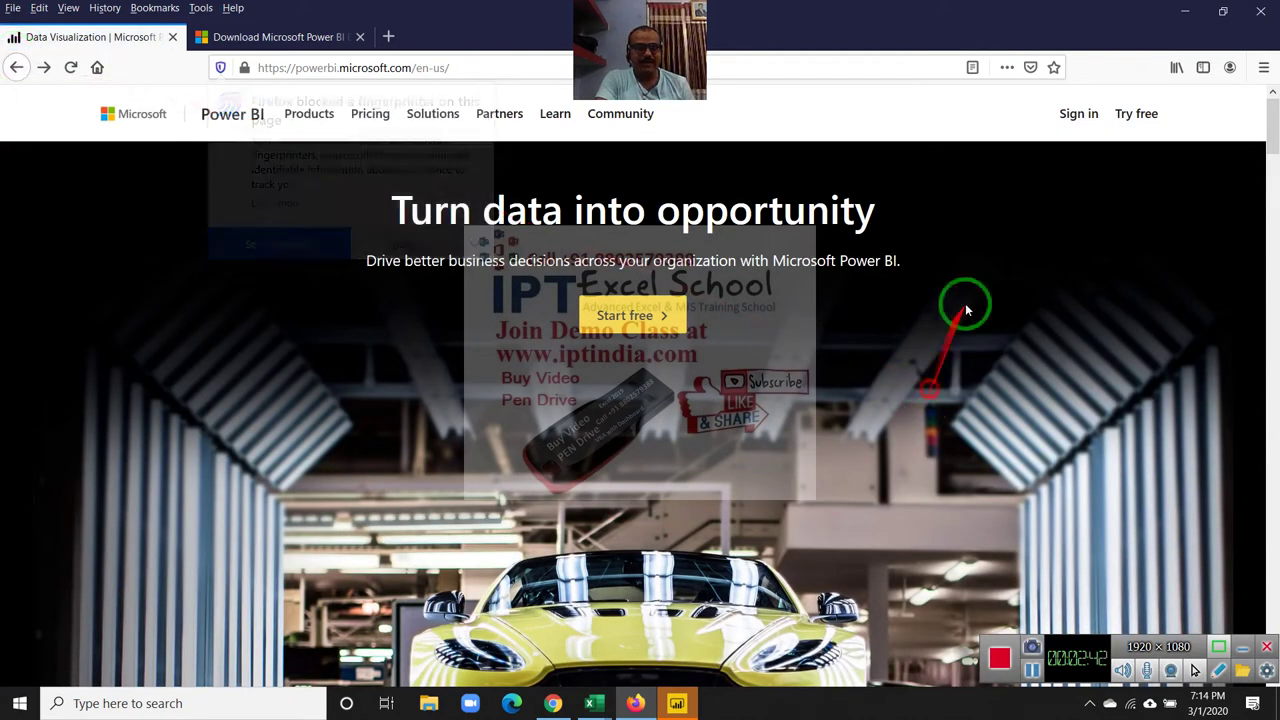
pyautogui.click(1124, 125)
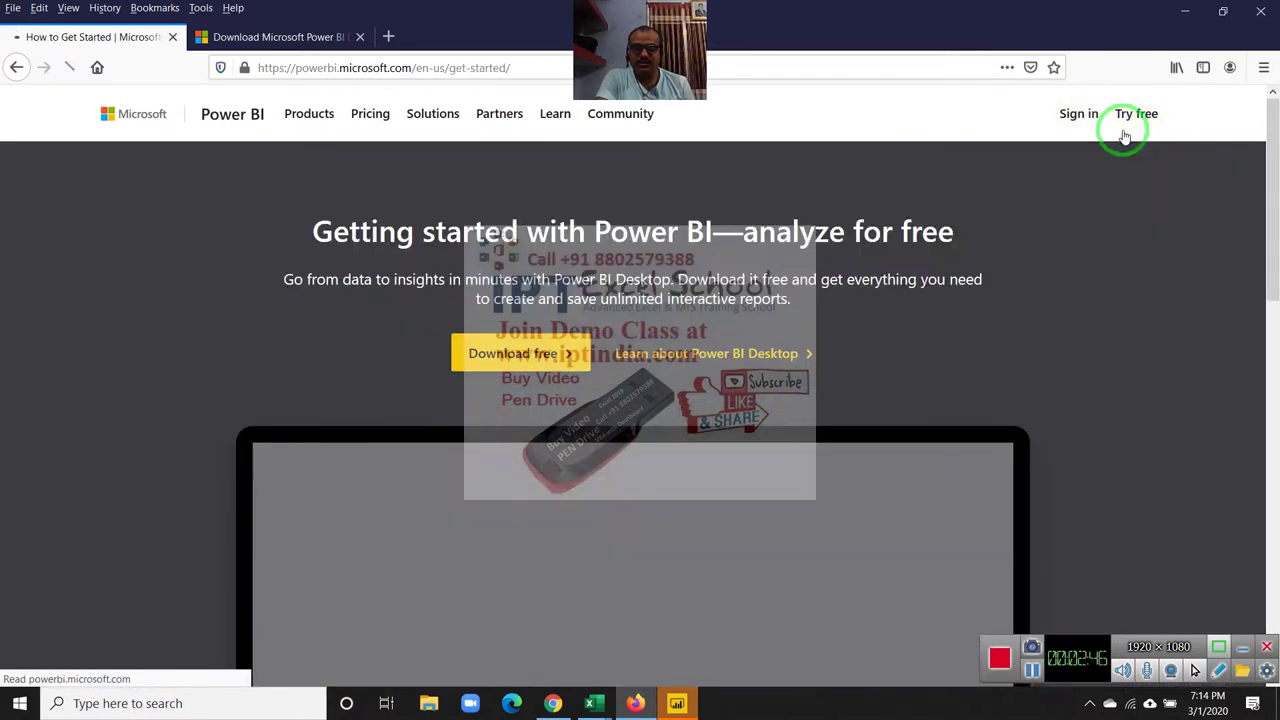
pyautogui.click(545, 368)
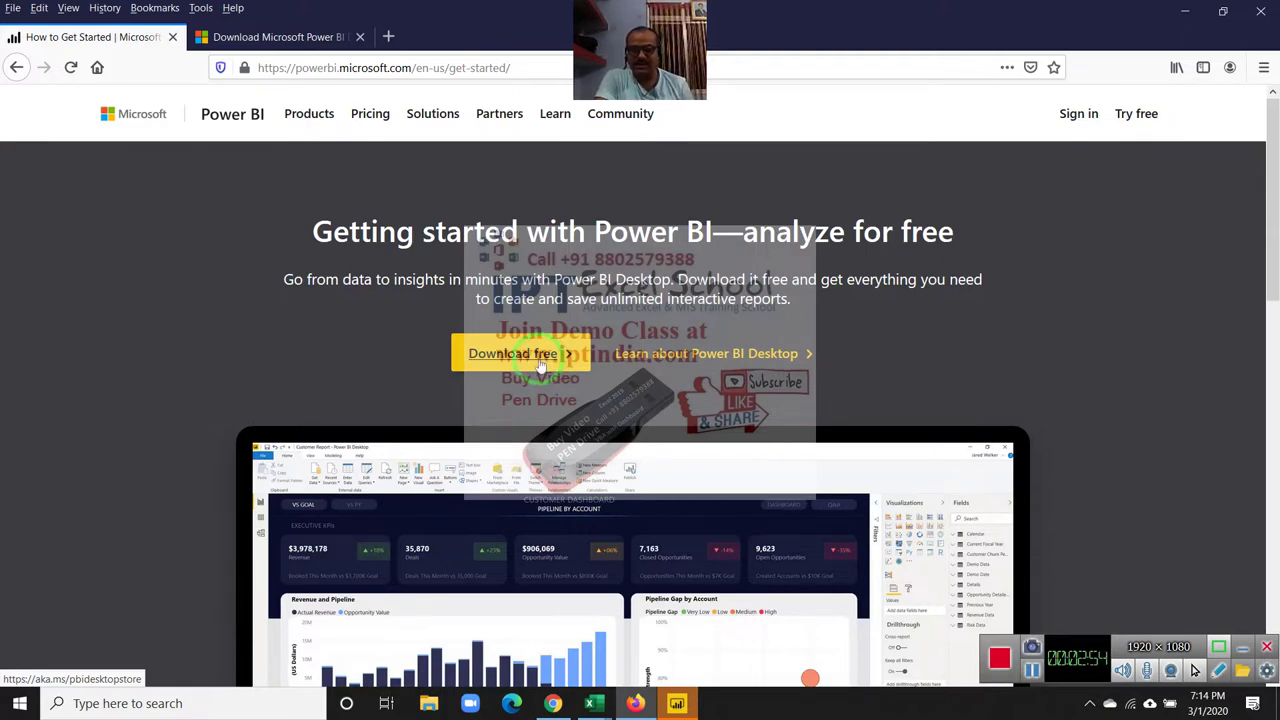
pyautogui.click(540, 360)
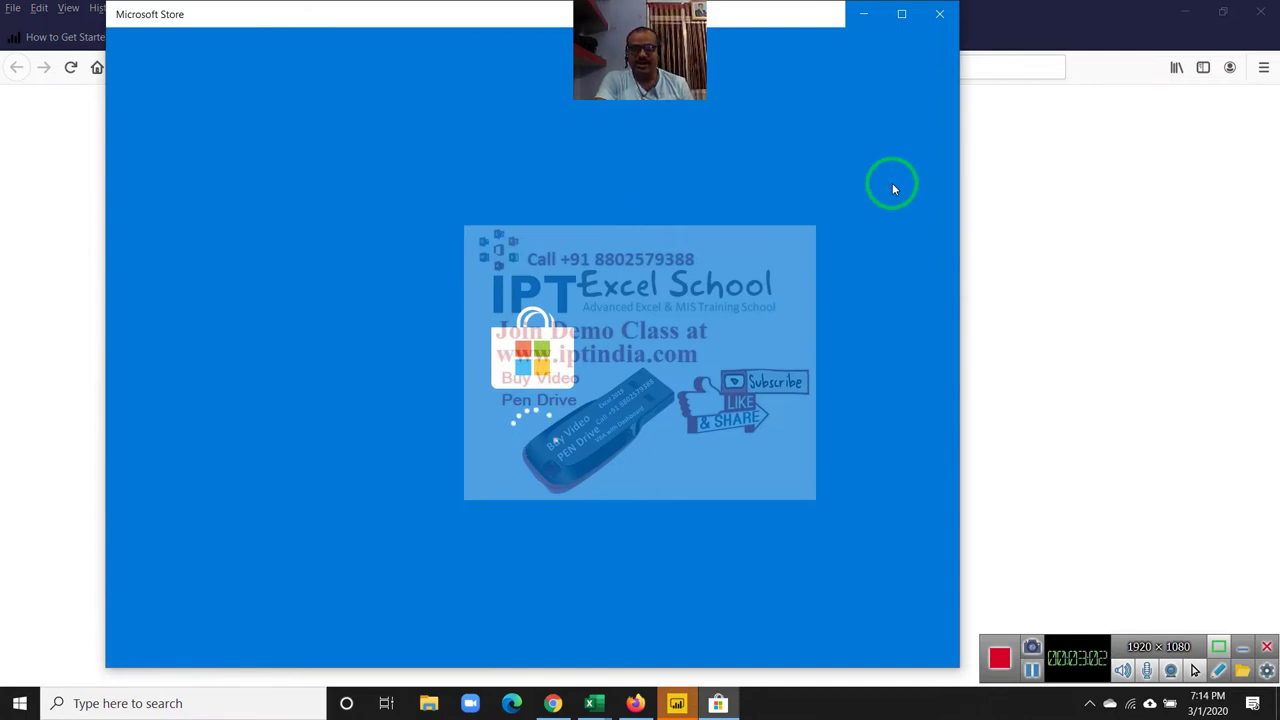
# - Return to Firefox from Microsoft Store and open the Power BI Desktop page
pyautogui.click(1066, 274)
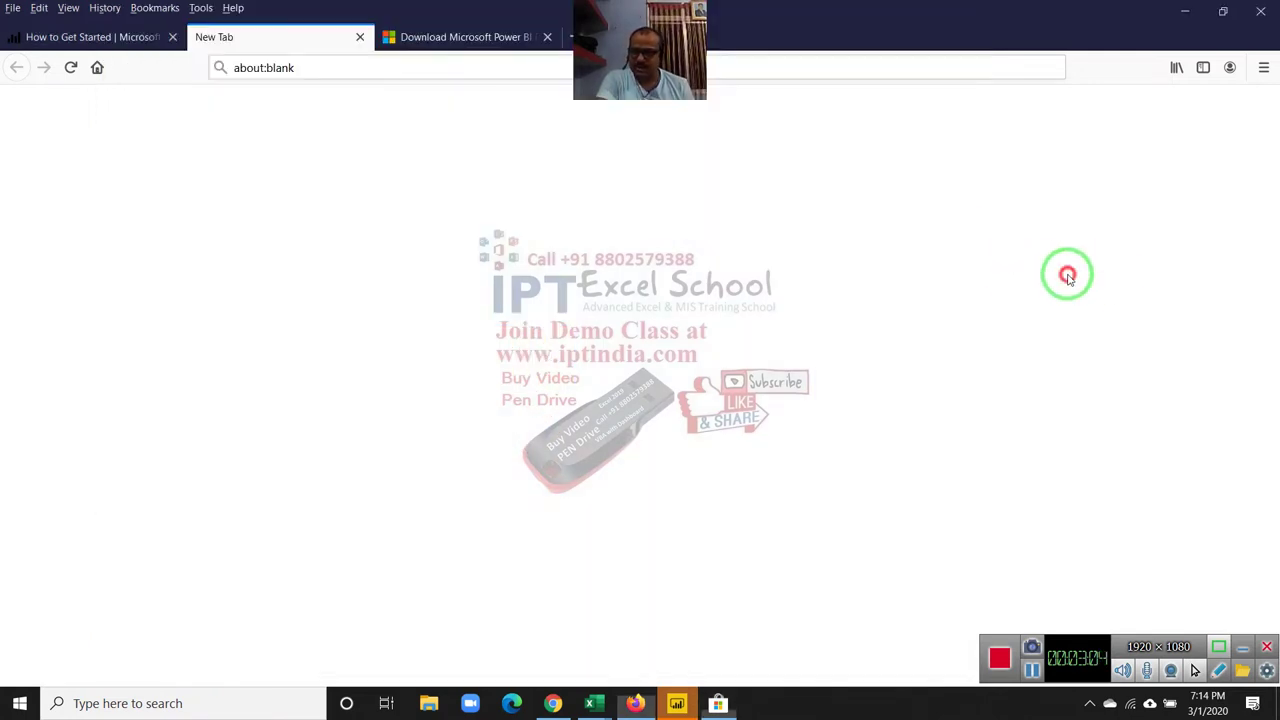
pyautogui.click(36, 37)
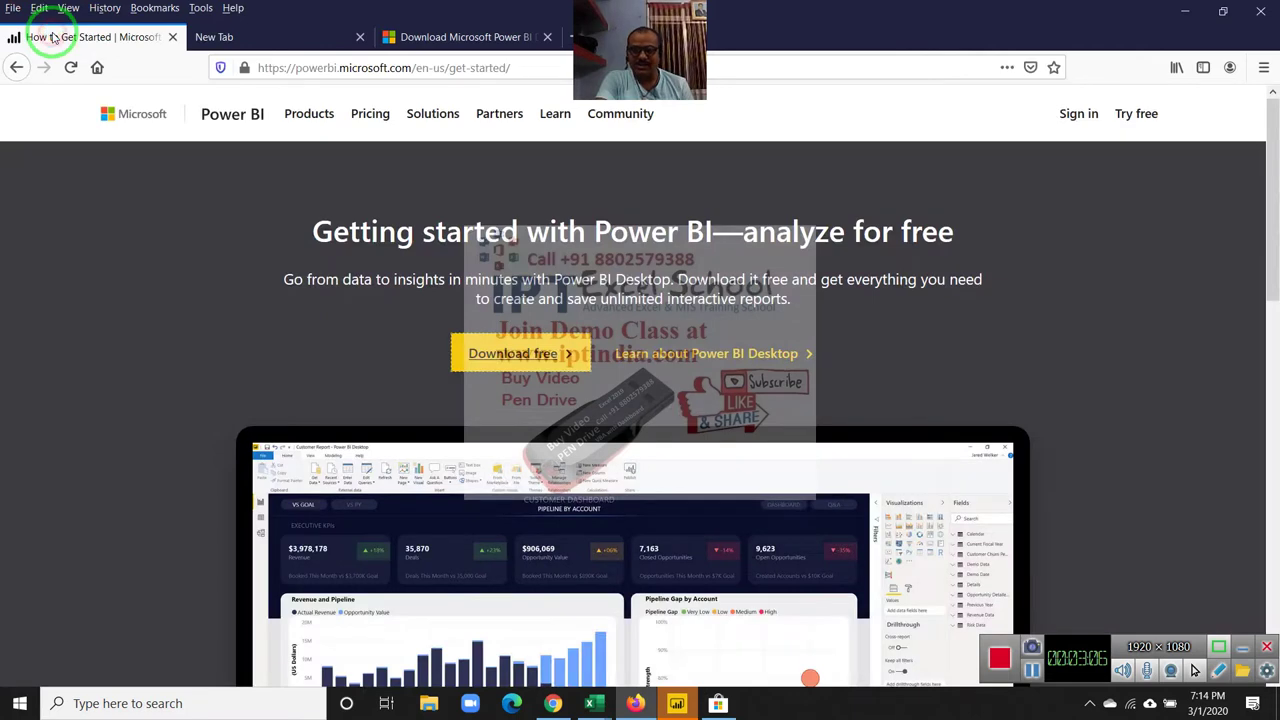
pyautogui.click(734, 362)
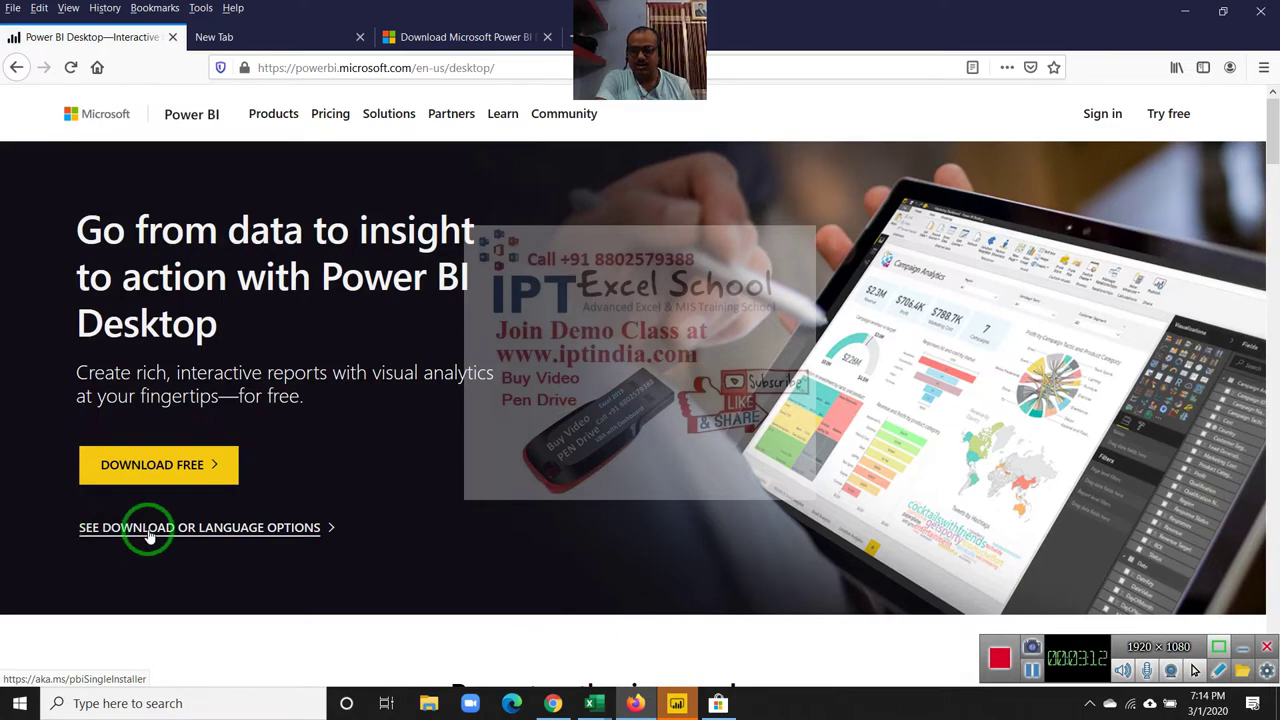
# - Open the download and language options, keep English, and bring up the installer choices
pyautogui.click(183, 533)
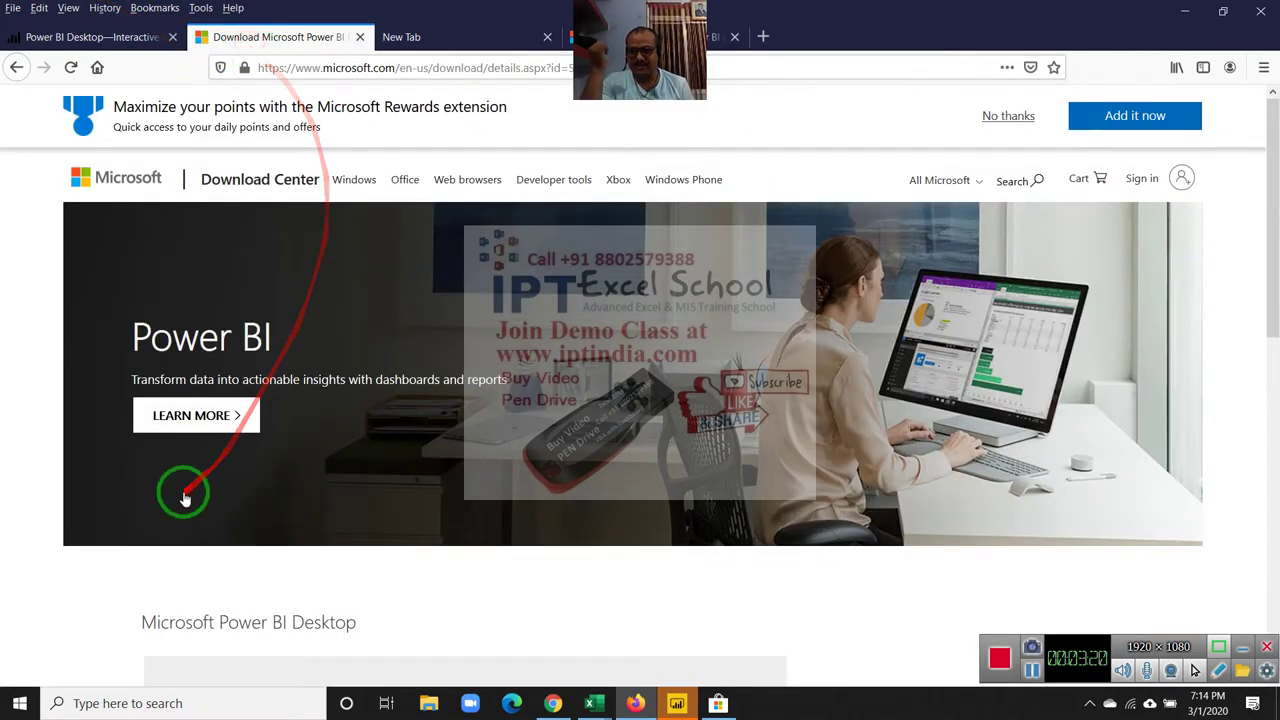
pyautogui.scroll(-5, 260, 490)
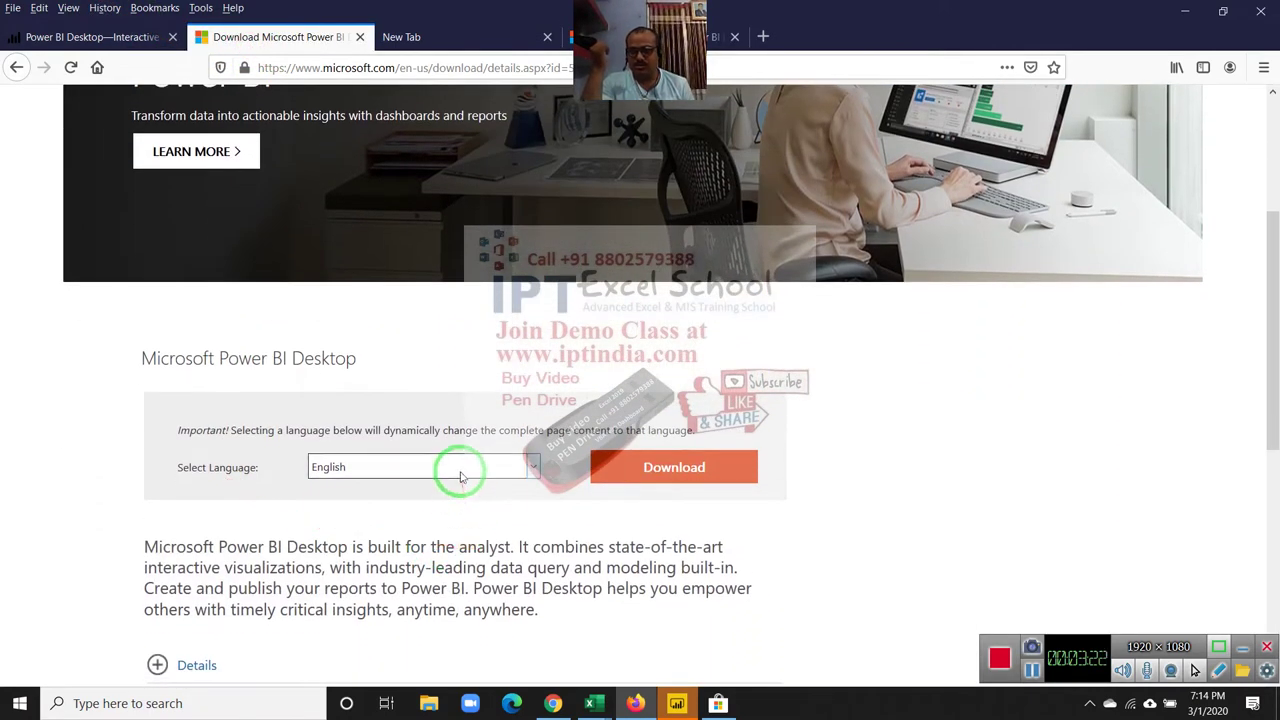
pyautogui.click(459, 472)
pyautogui.click(459, 475)
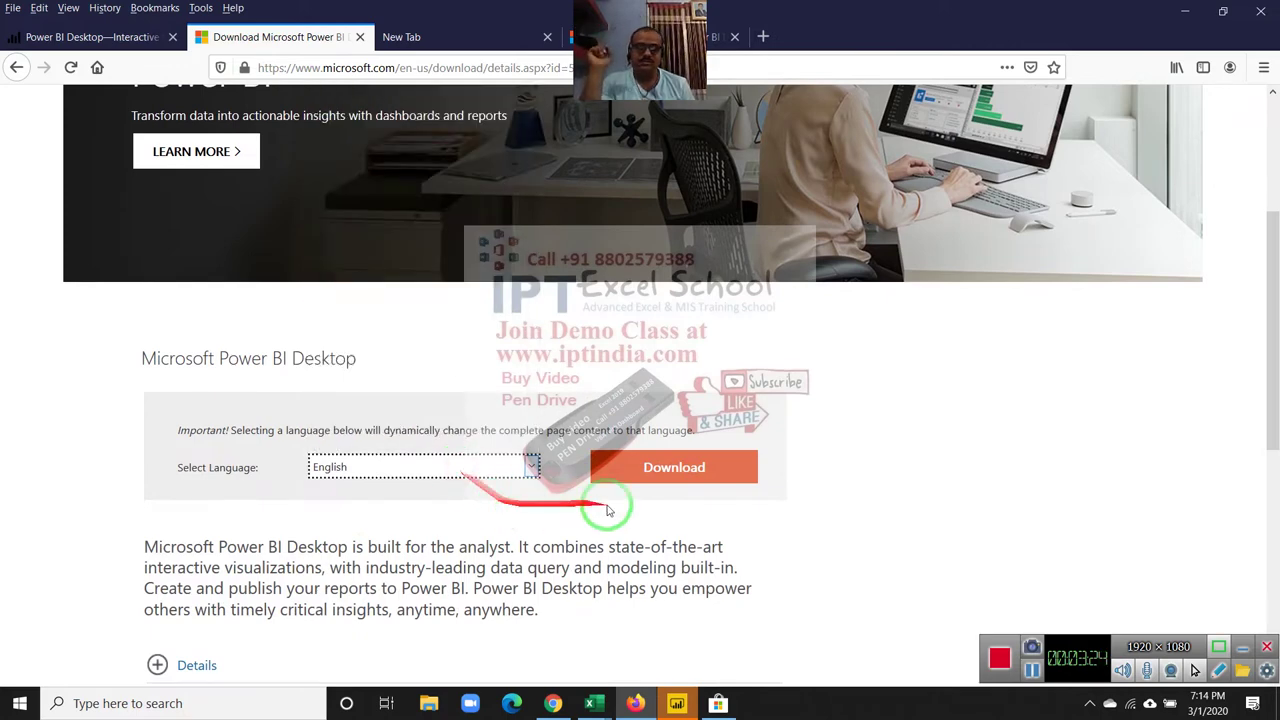
pyautogui.click(711, 472)
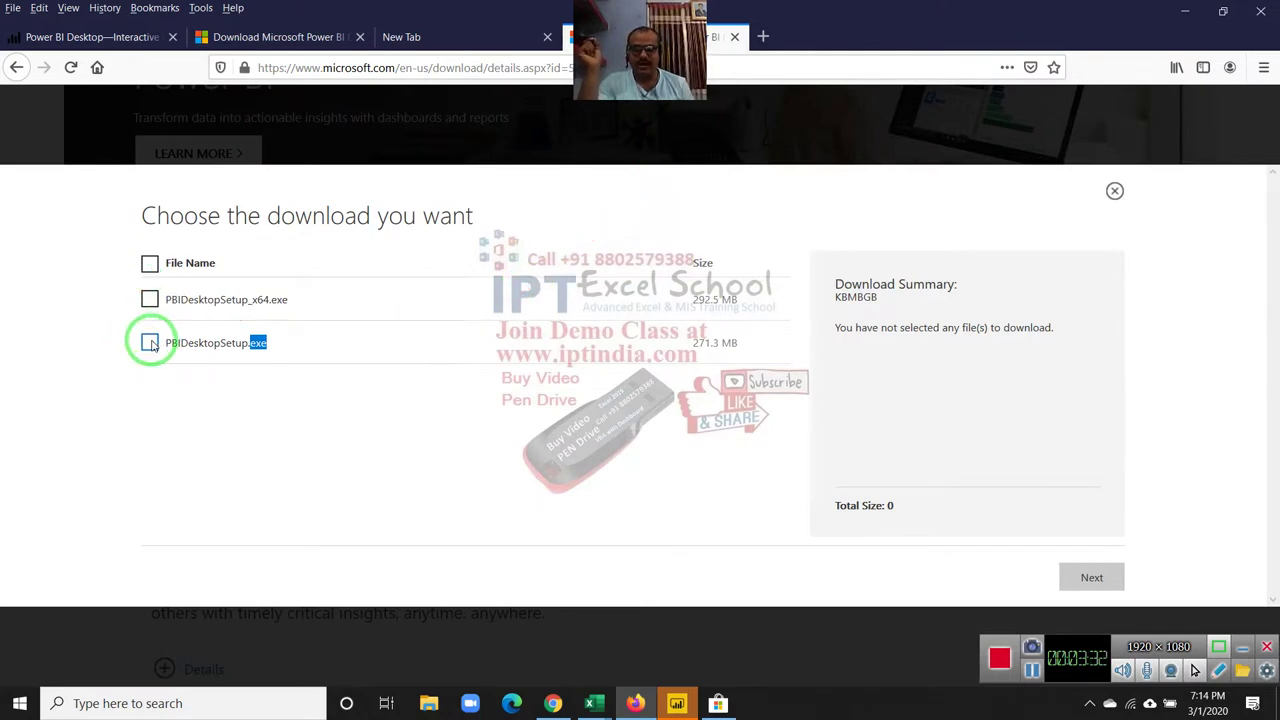
# - Tick only PBIDesktopSetup_x64.exe, then close the choices without downloading
pyautogui.click(150, 343)
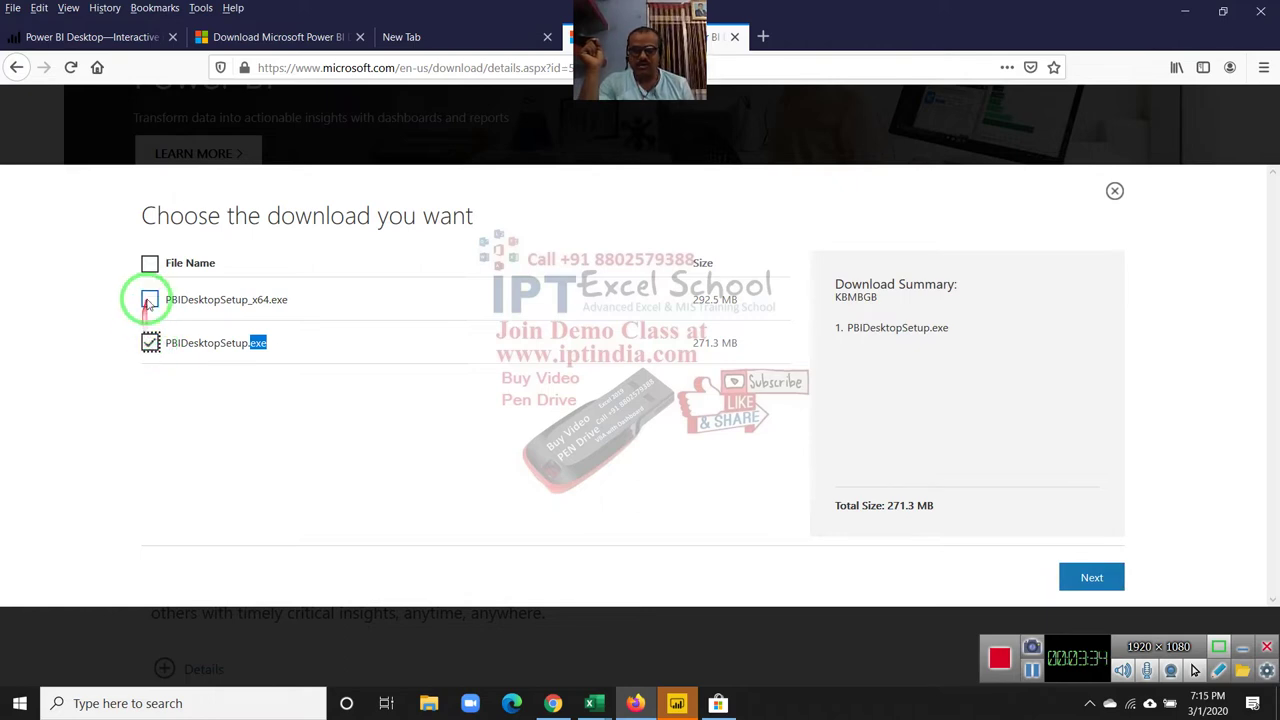
pyautogui.click(150, 299)
pyautogui.click(150, 343)
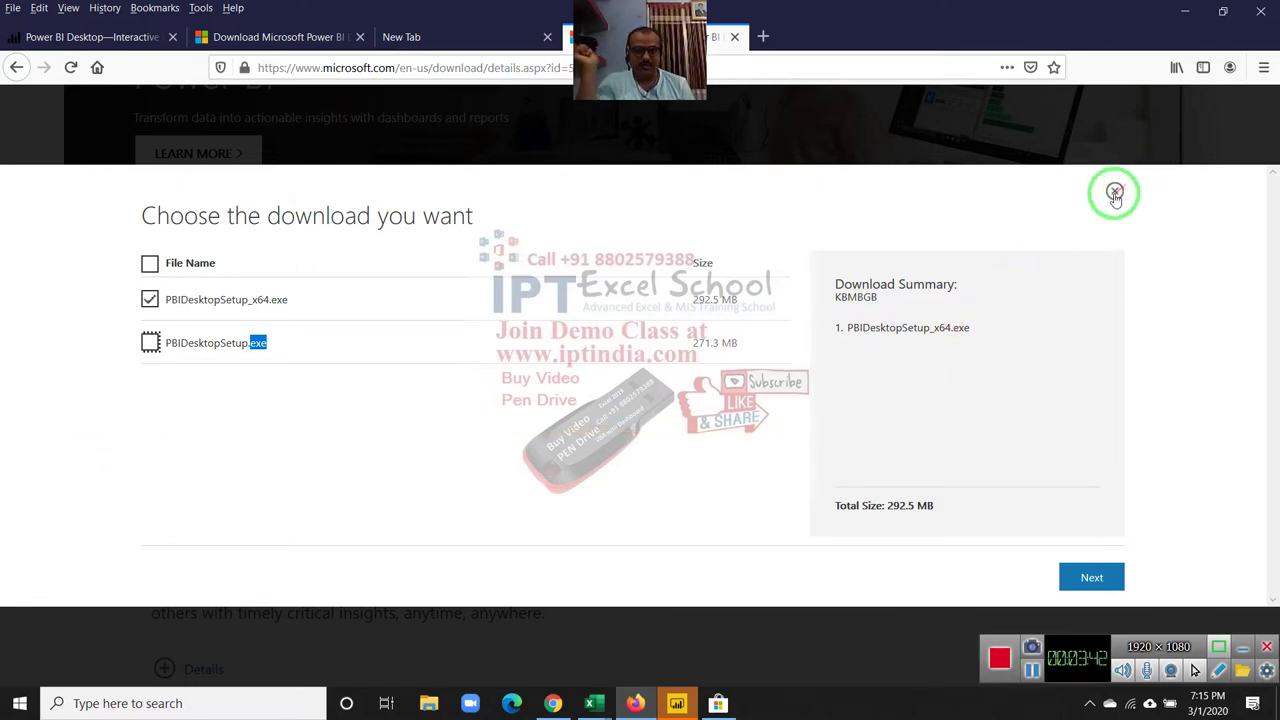
pyautogui.click(1114, 191)
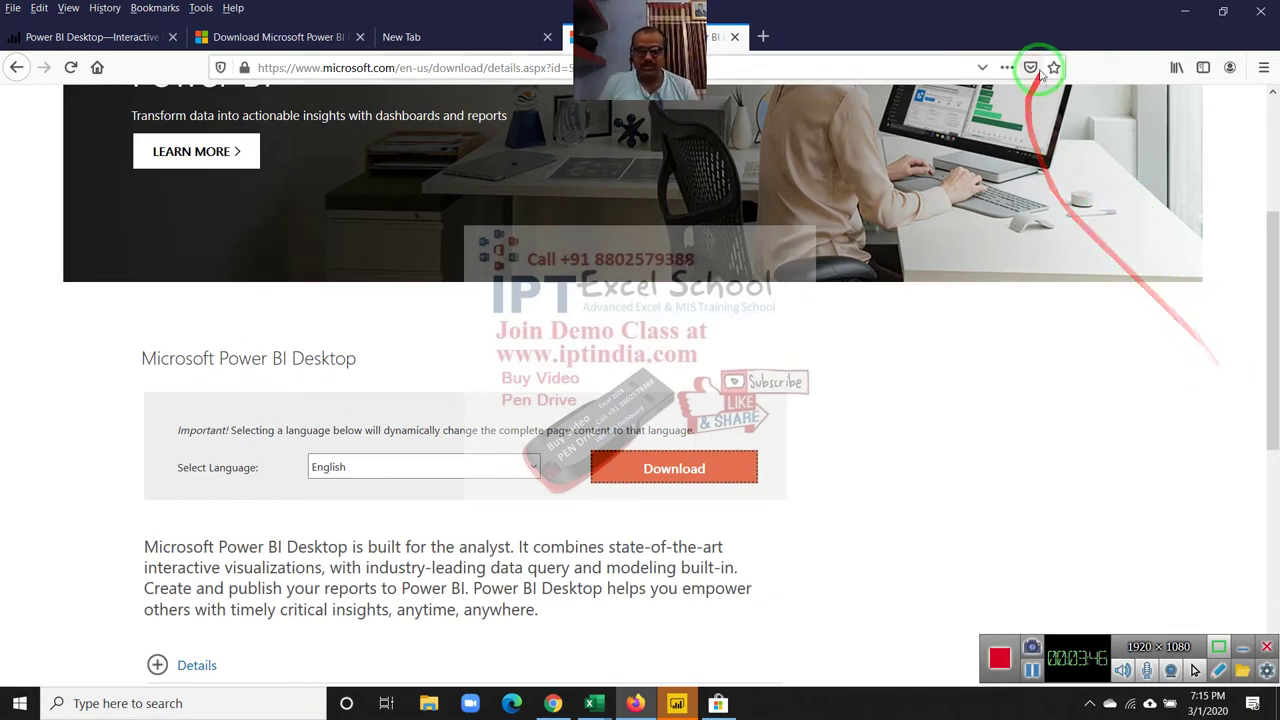
# - Close the extra fourth tab and the blank New Tab, leaving two tabs open
pyautogui.scroll(5, 1066, 298)
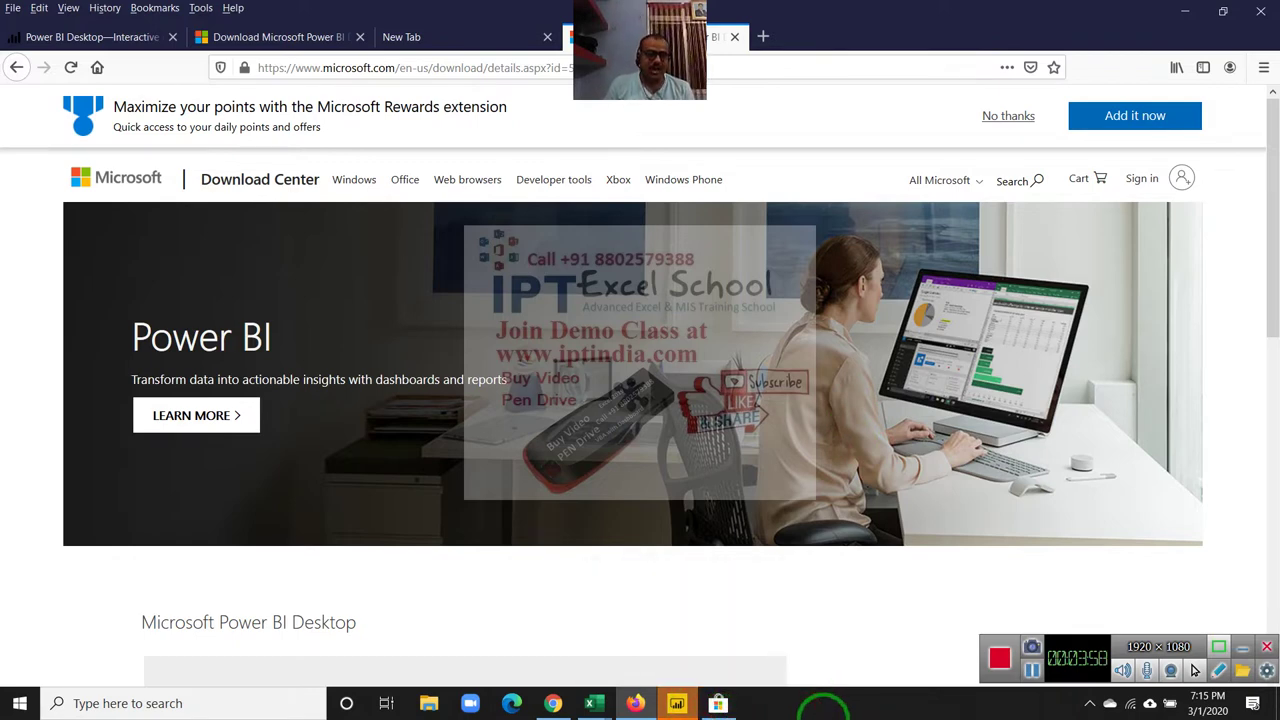
pyautogui.scroll(-5, 994, 508)
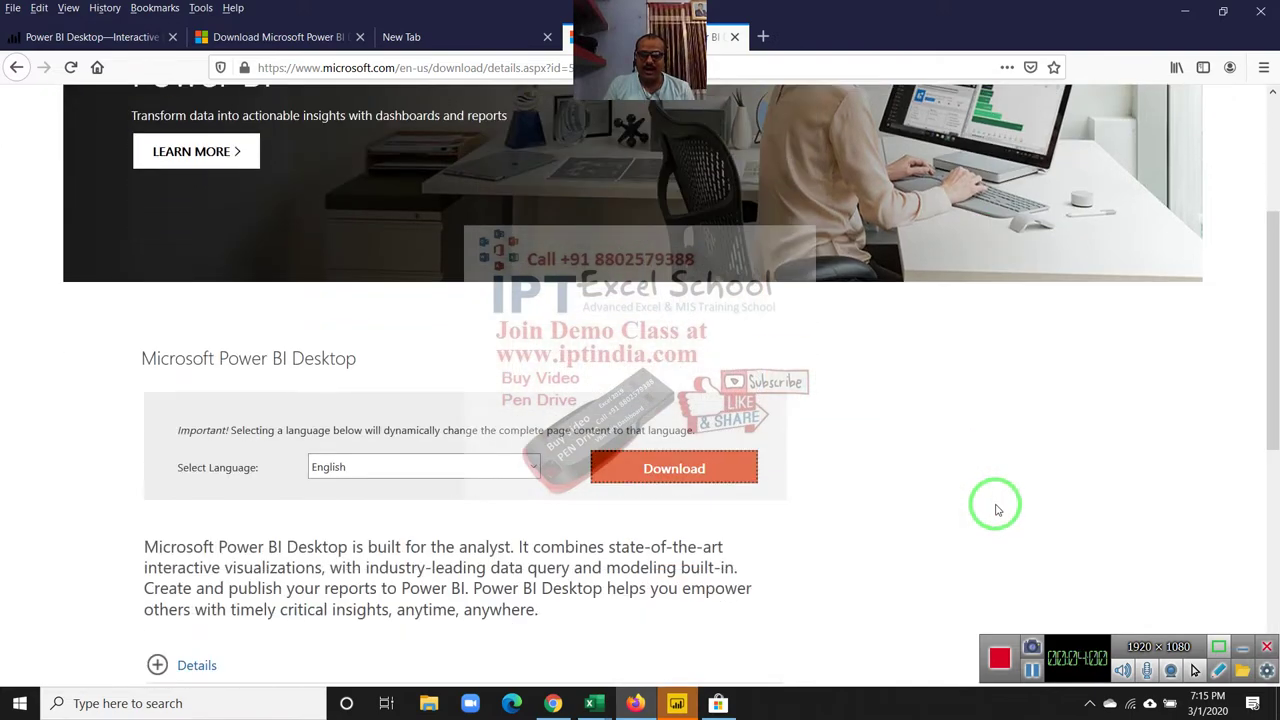
pyautogui.scroll(5, 994, 508)
pyautogui.click(734, 36)
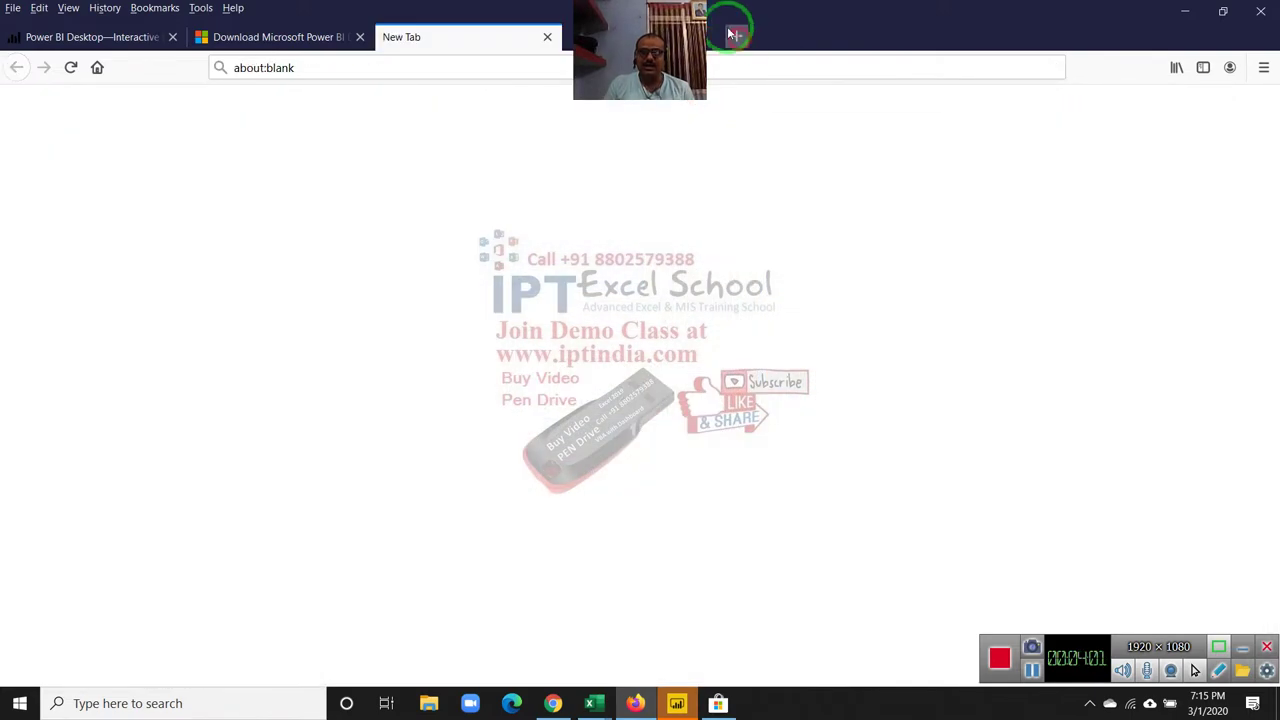
pyautogui.click(547, 36)
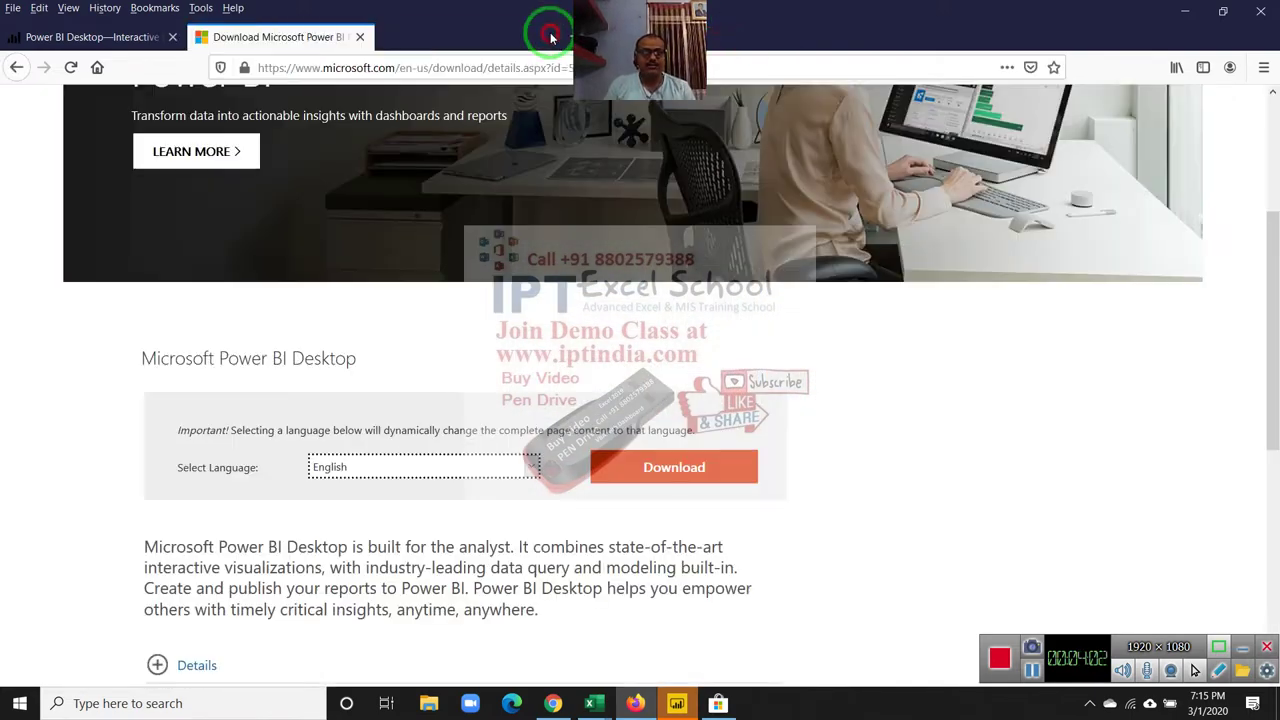
# - Switch to the Power BI Desktop tab and open the Try free page
pyautogui.click(123, 40)
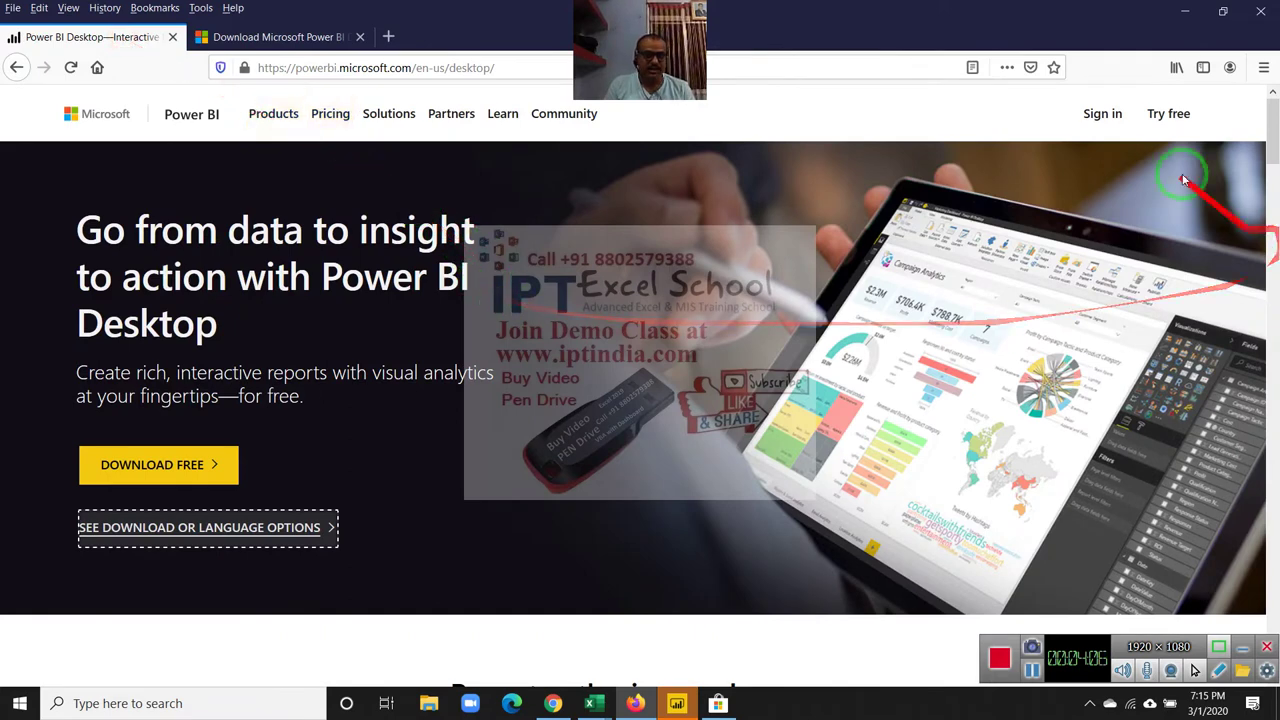
pyautogui.click(1150, 119)
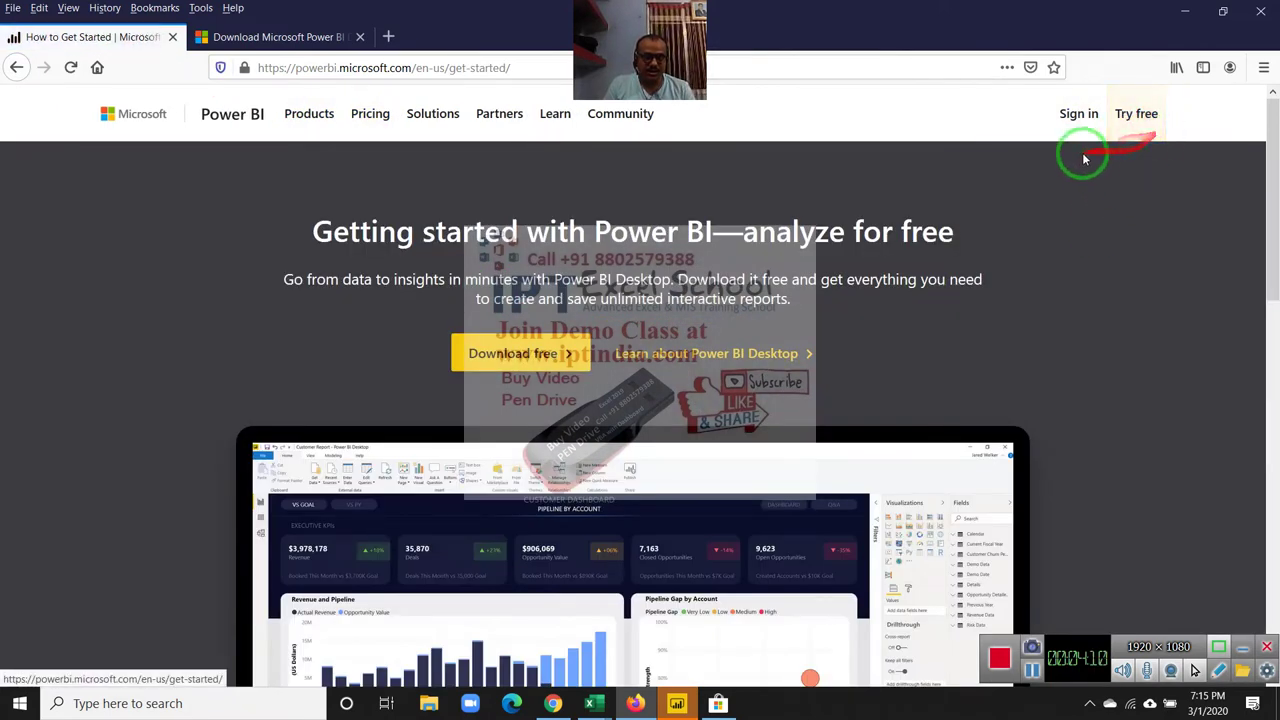
pyautogui.scroll(-1, 950, 414)
pyautogui.scroll(-4, 940, 412)
pyautogui.scroll(-2, 925, 410)
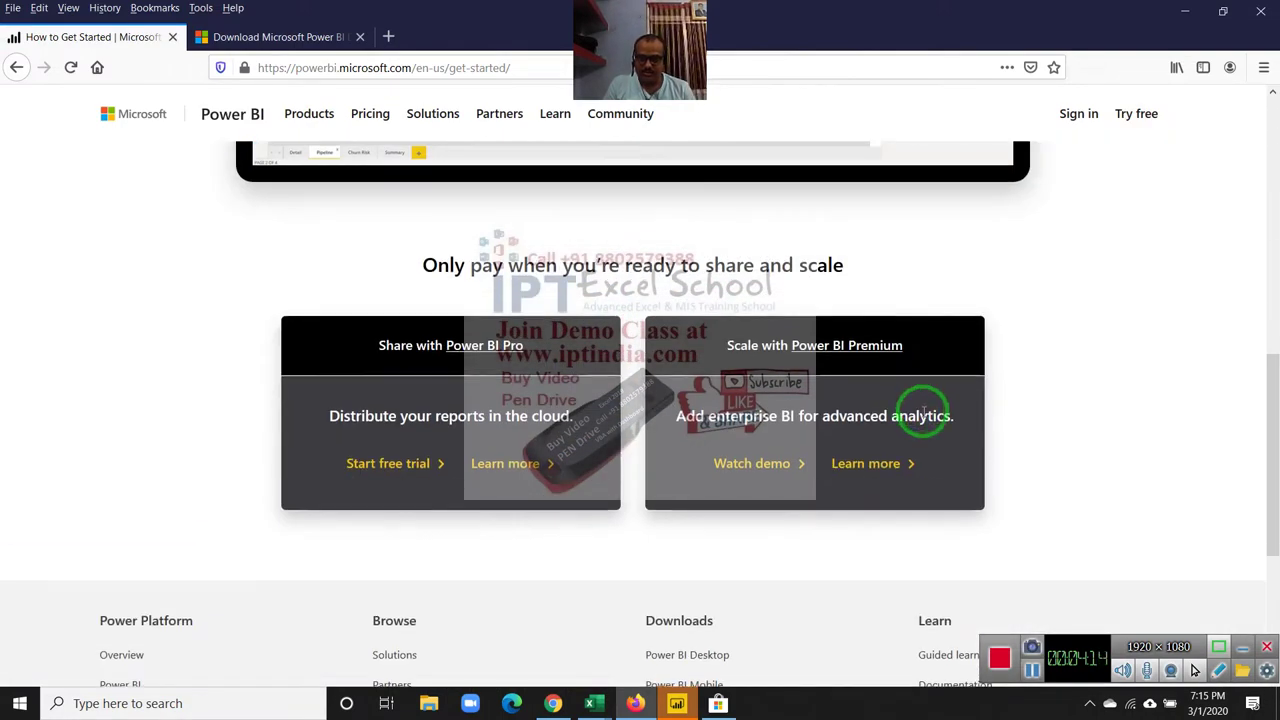
pyautogui.scroll(-3, 923, 412)
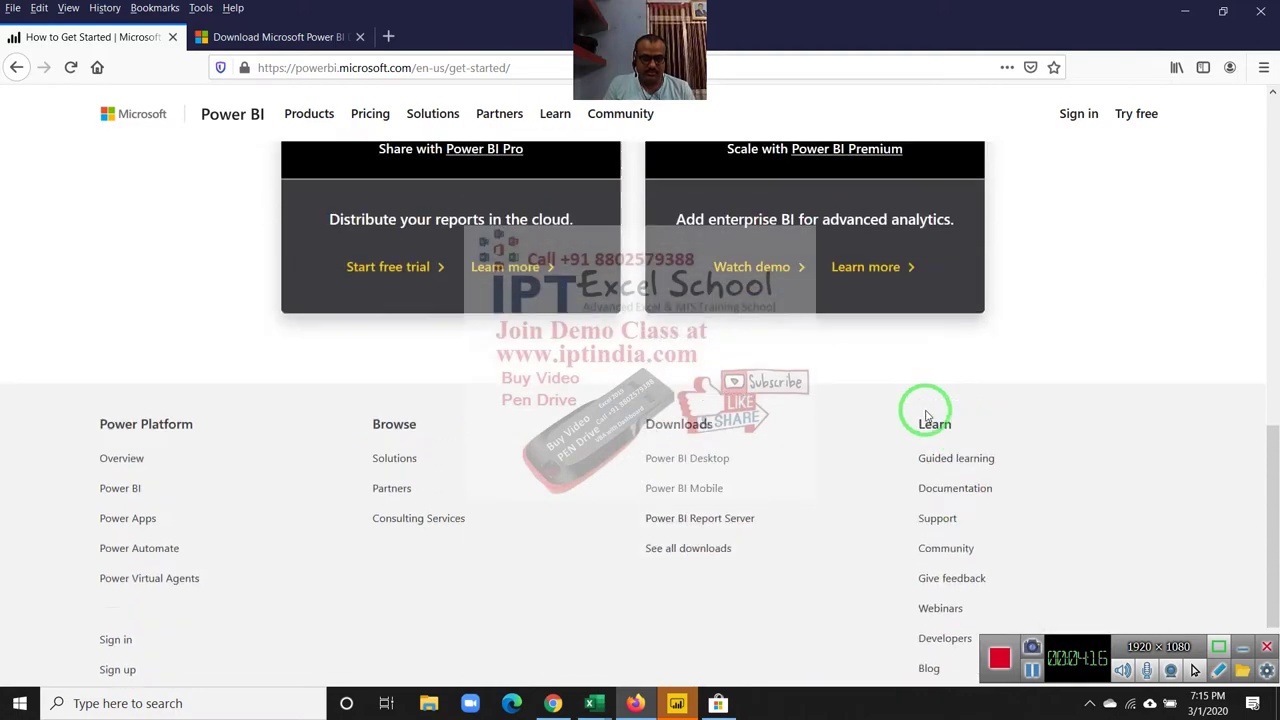
pyautogui.scroll(10, 923, 410)
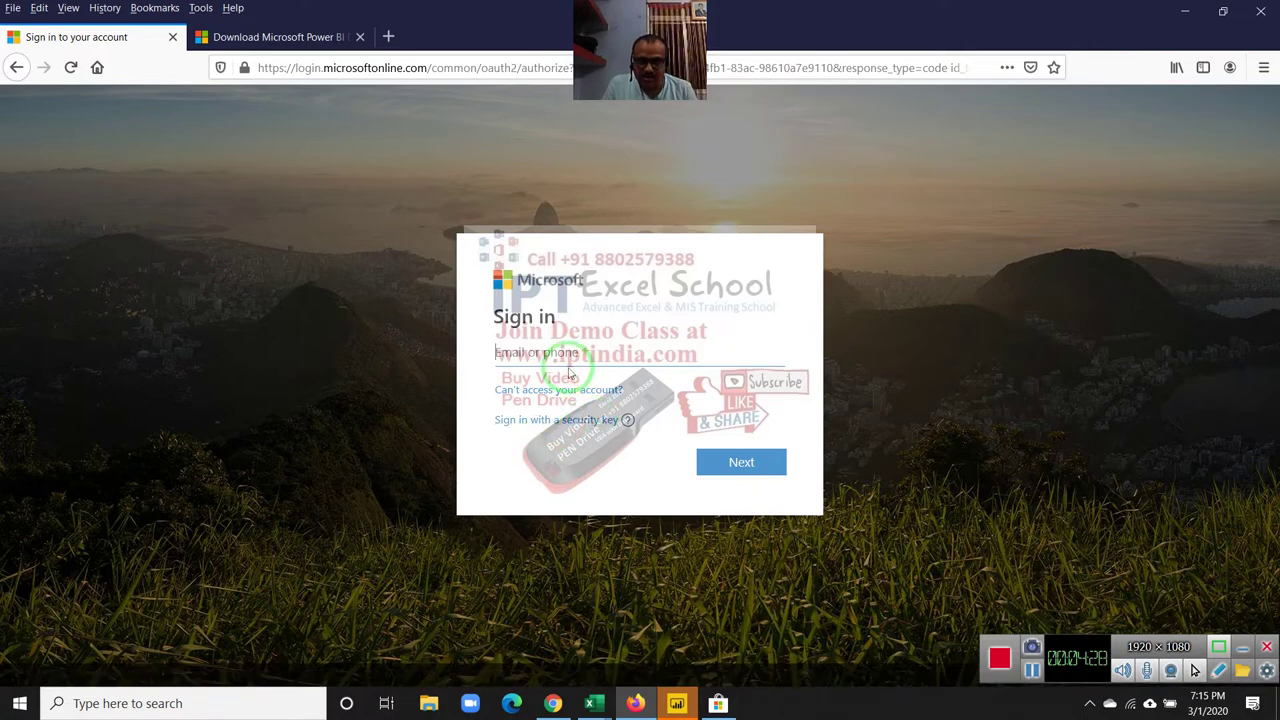
# - Go back from the sign-in page, reopen Getting started and scroll to the Power BI Pro pricing cards
pyautogui.click(17, 67)
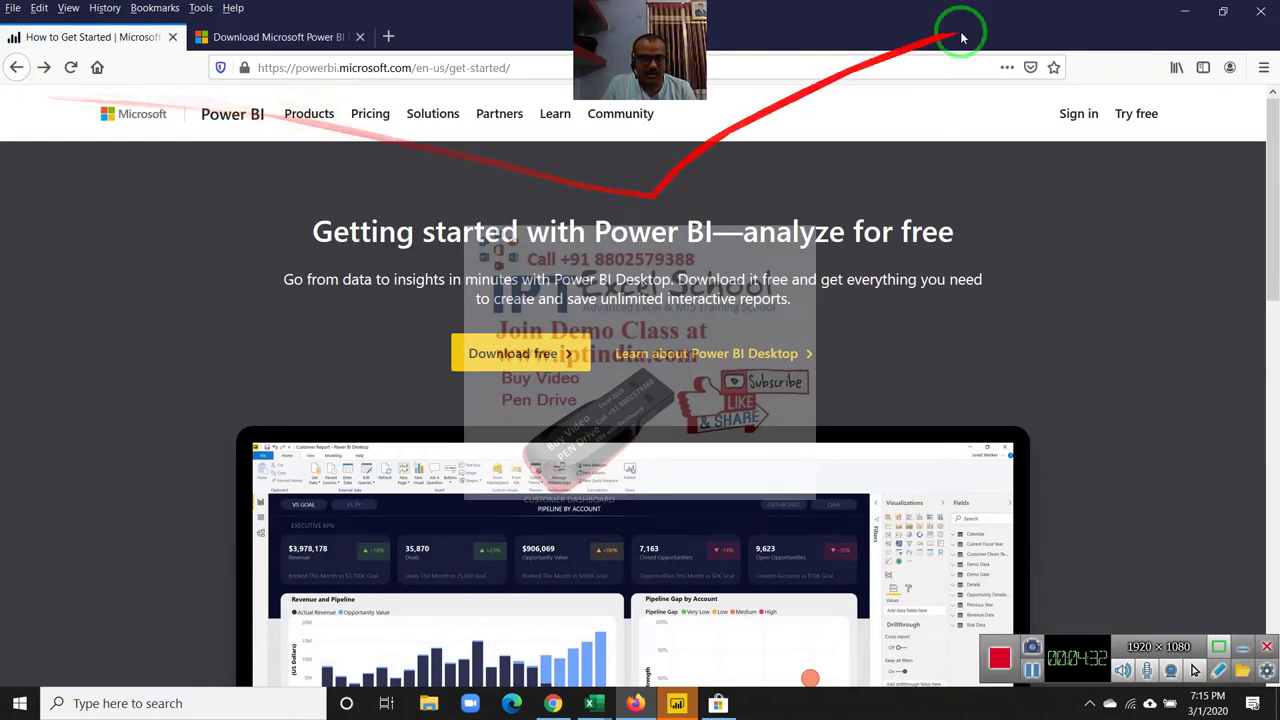
pyautogui.click(1135, 117)
pyautogui.scroll(-4, 860, 424)
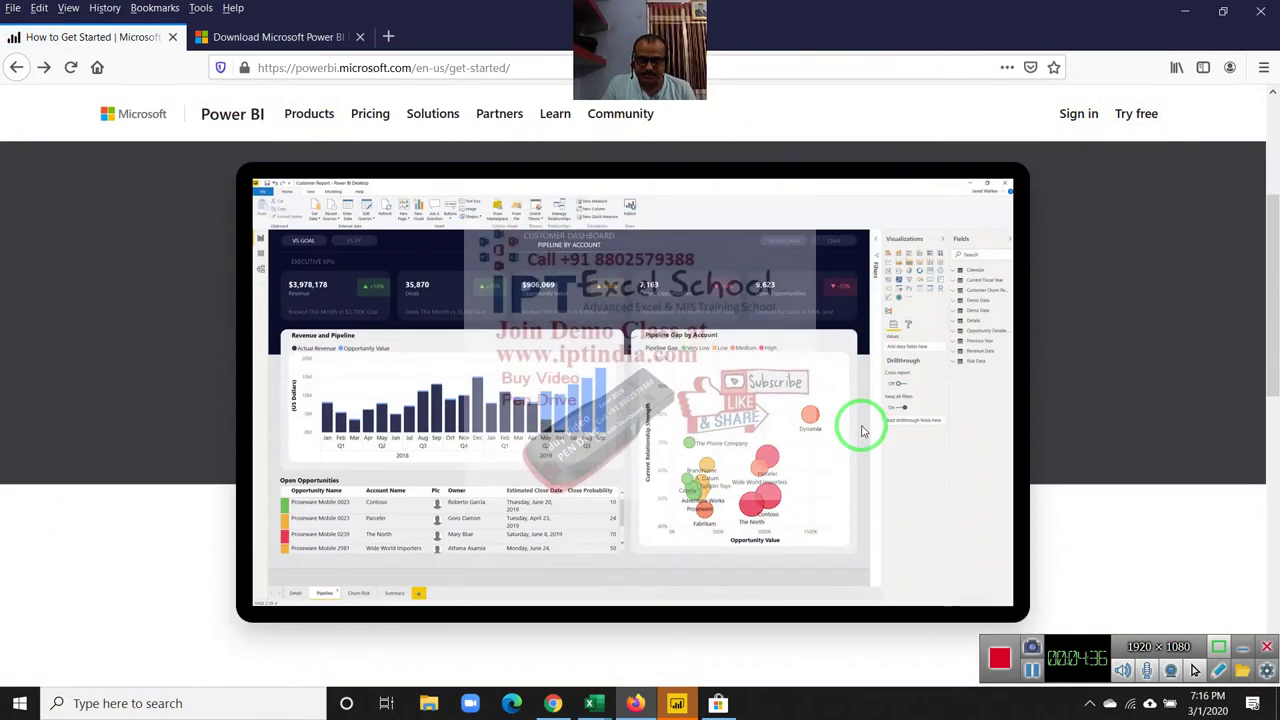
pyautogui.scroll(-5, 862, 427)
pyautogui.scroll(-2, 860, 424)
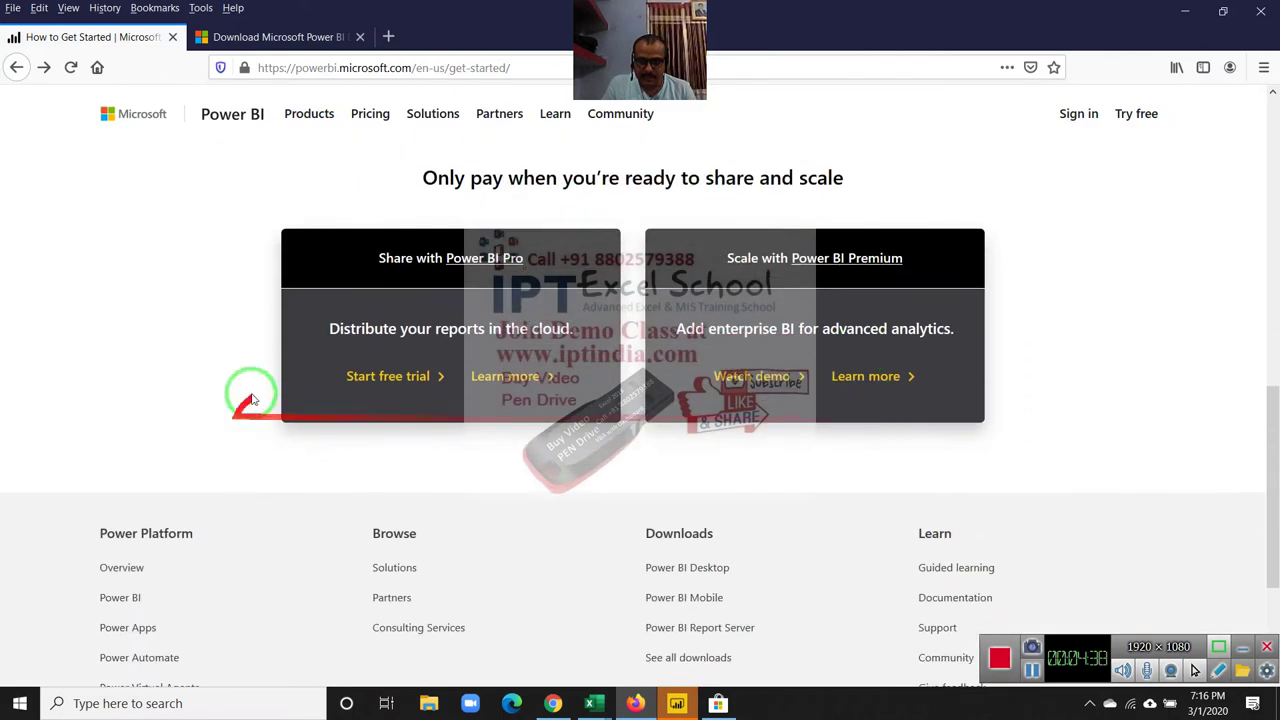
# - Submit a personal Gmail address for the Power BI Pro free trial and get it rejected
pyautogui.click(380, 386)
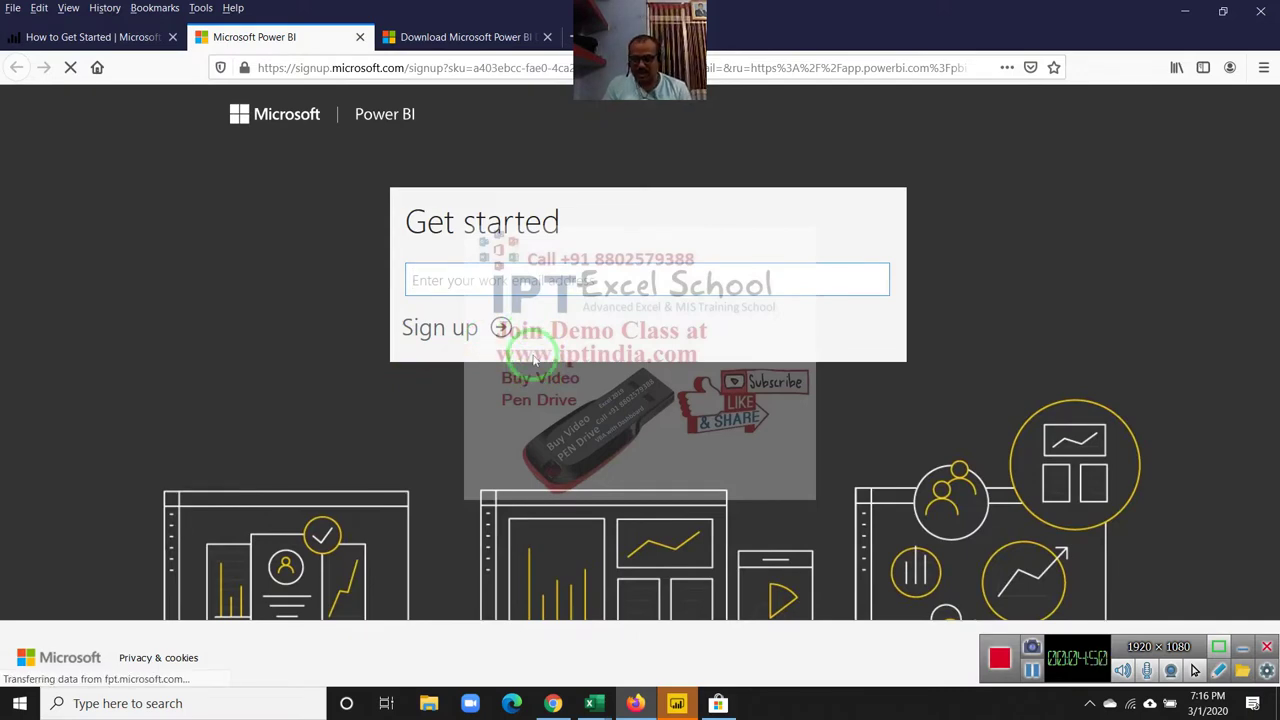
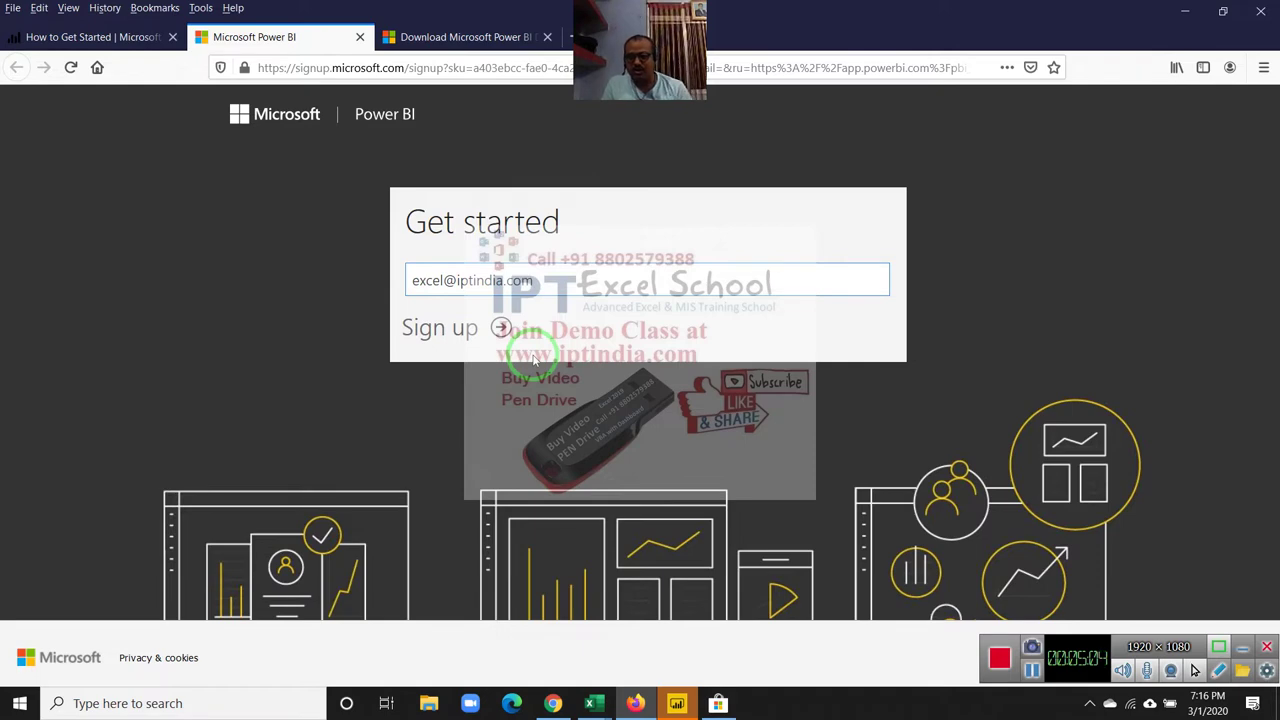
pyautogui.click(521, 282)
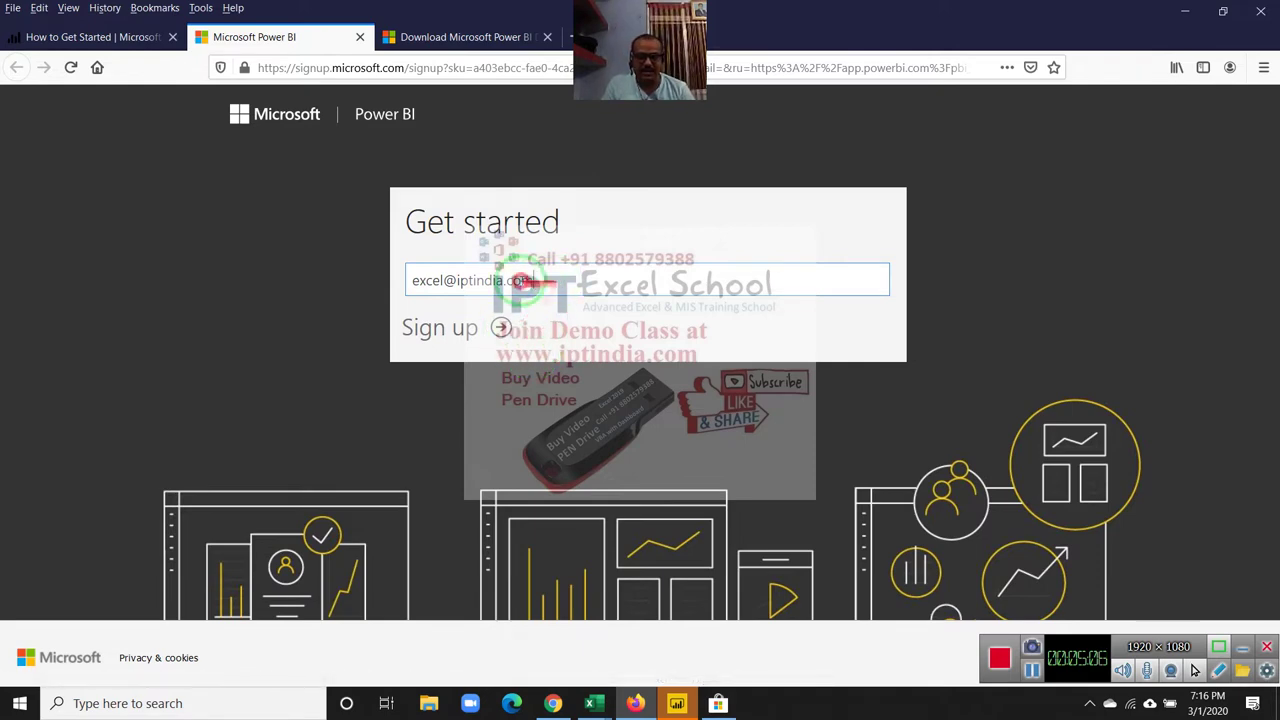
pyautogui.moveTo(521, 282); pyautogui.dragTo(372, 229)
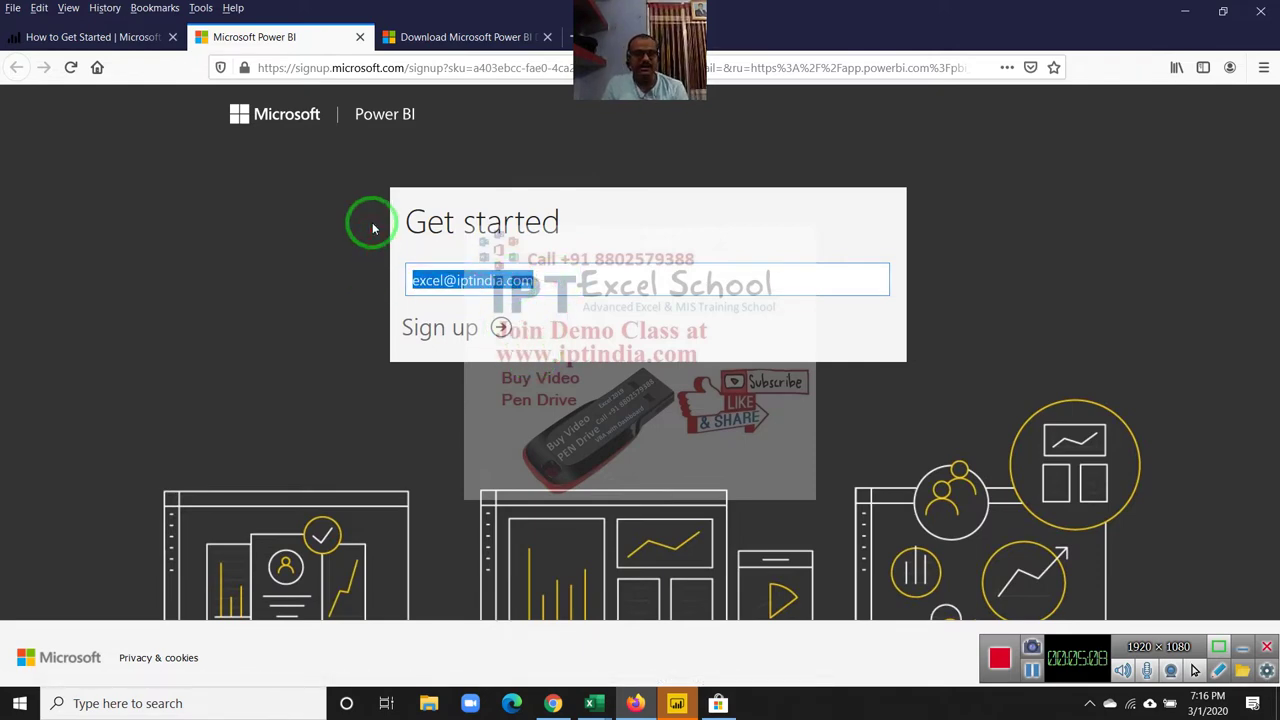
pyautogui.write('ip')
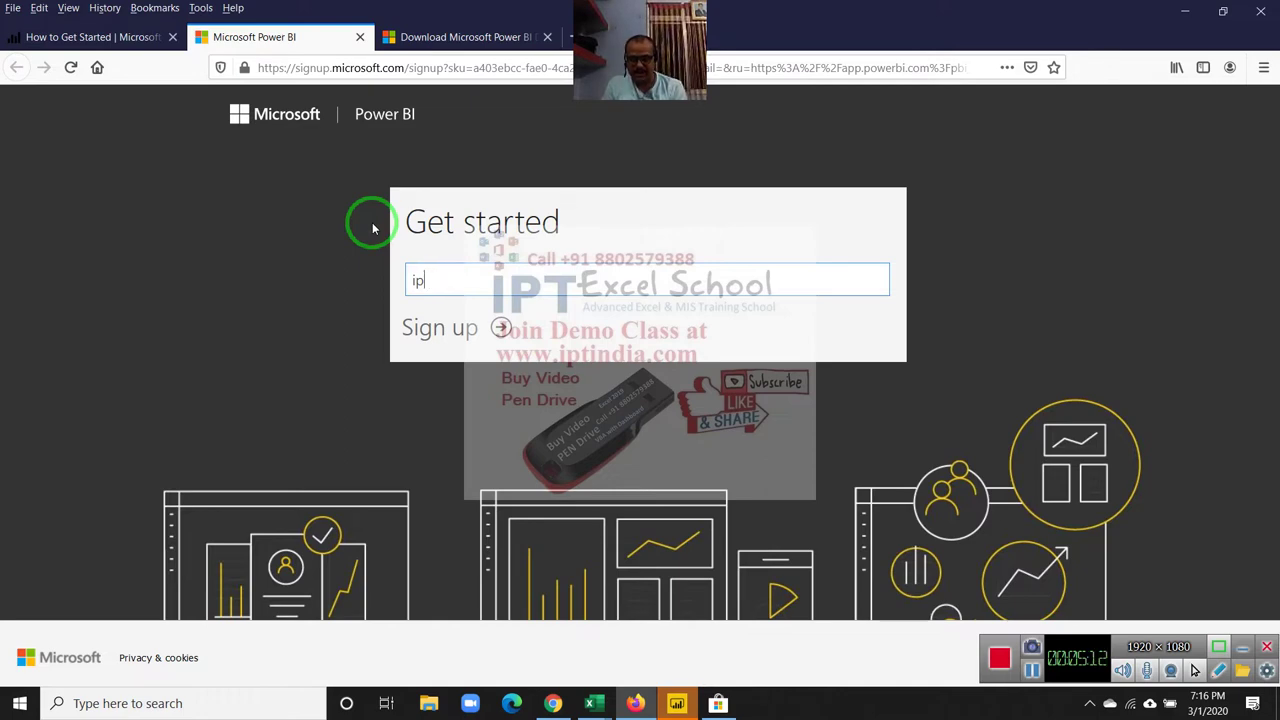
pyautogui.press('BackSpace')
pyautogui.press('BackSpace')
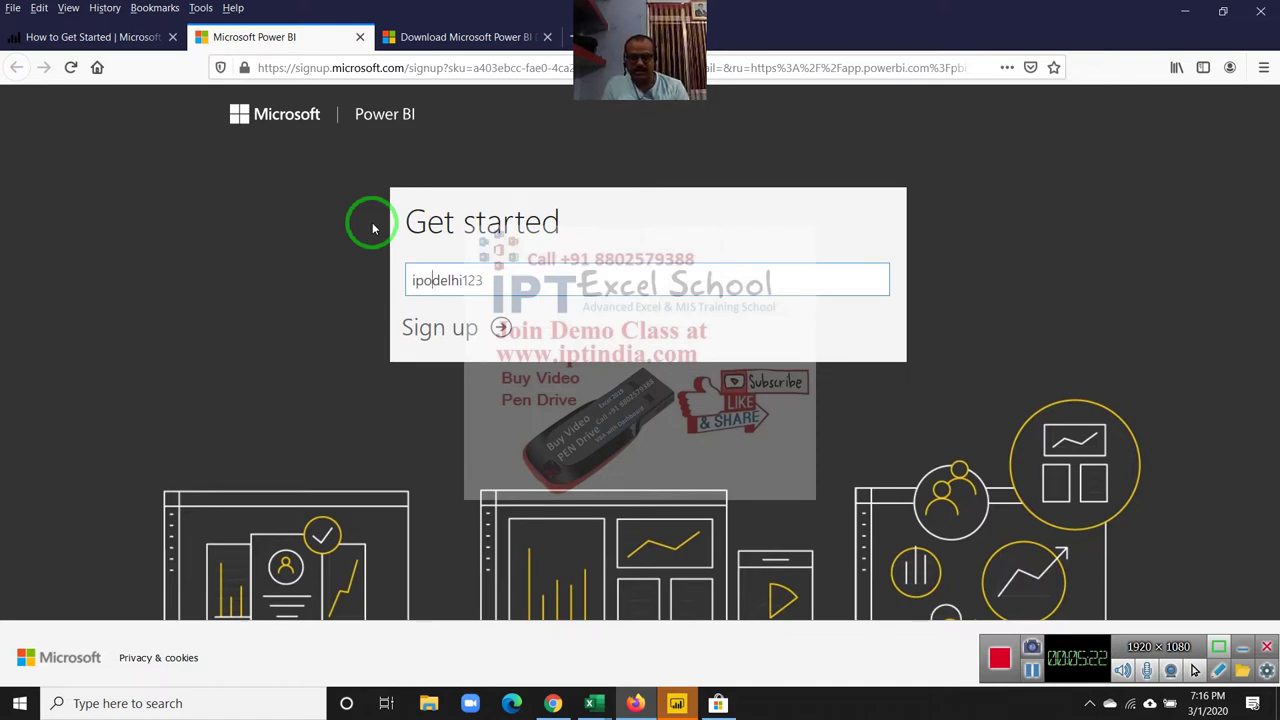
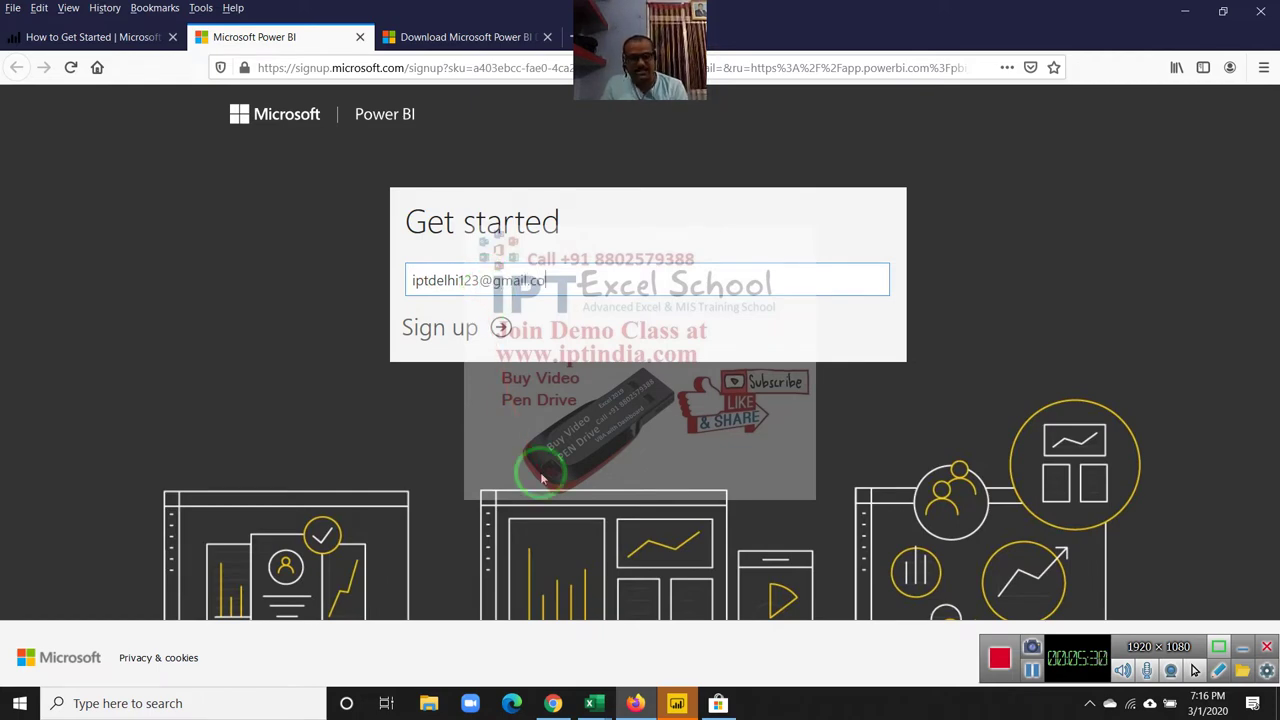
pyautogui.click(501, 327)
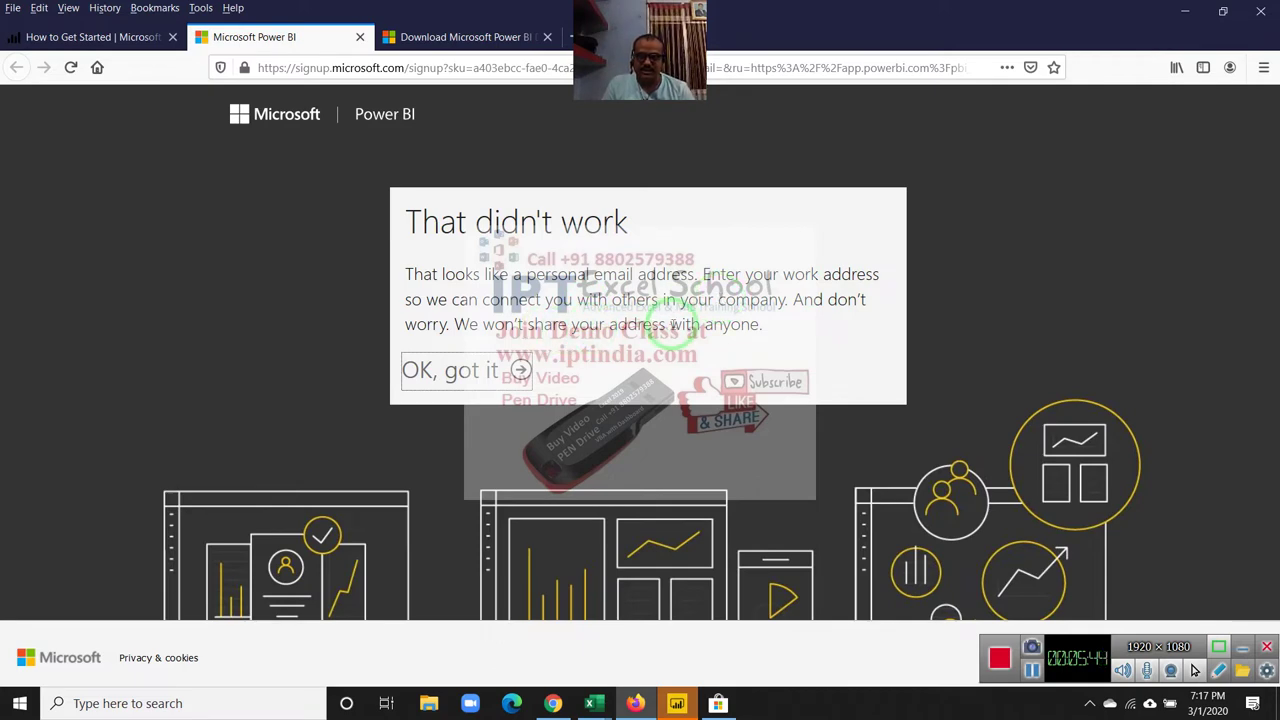
# - Dismiss the warning and submit the company iptindia.com work address instead
pyautogui.click(437, 381)
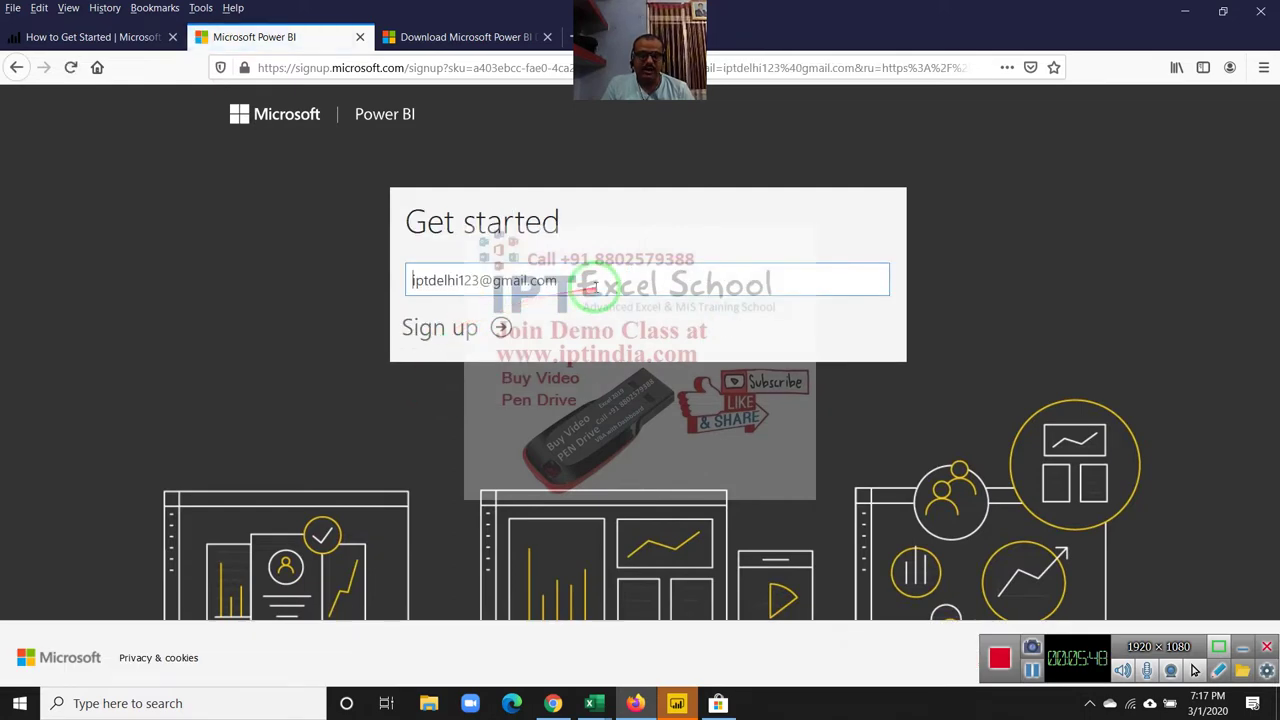
pyautogui.moveTo(560, 281); pyautogui.dragTo(256, 317)
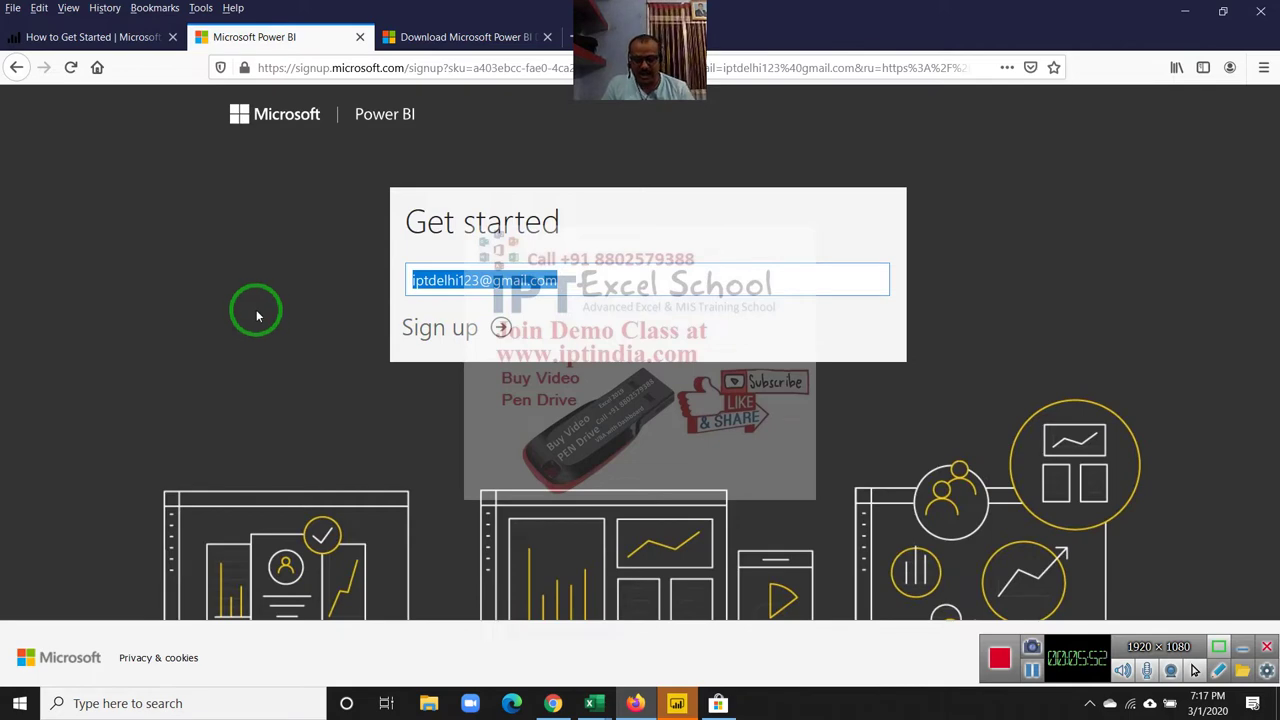
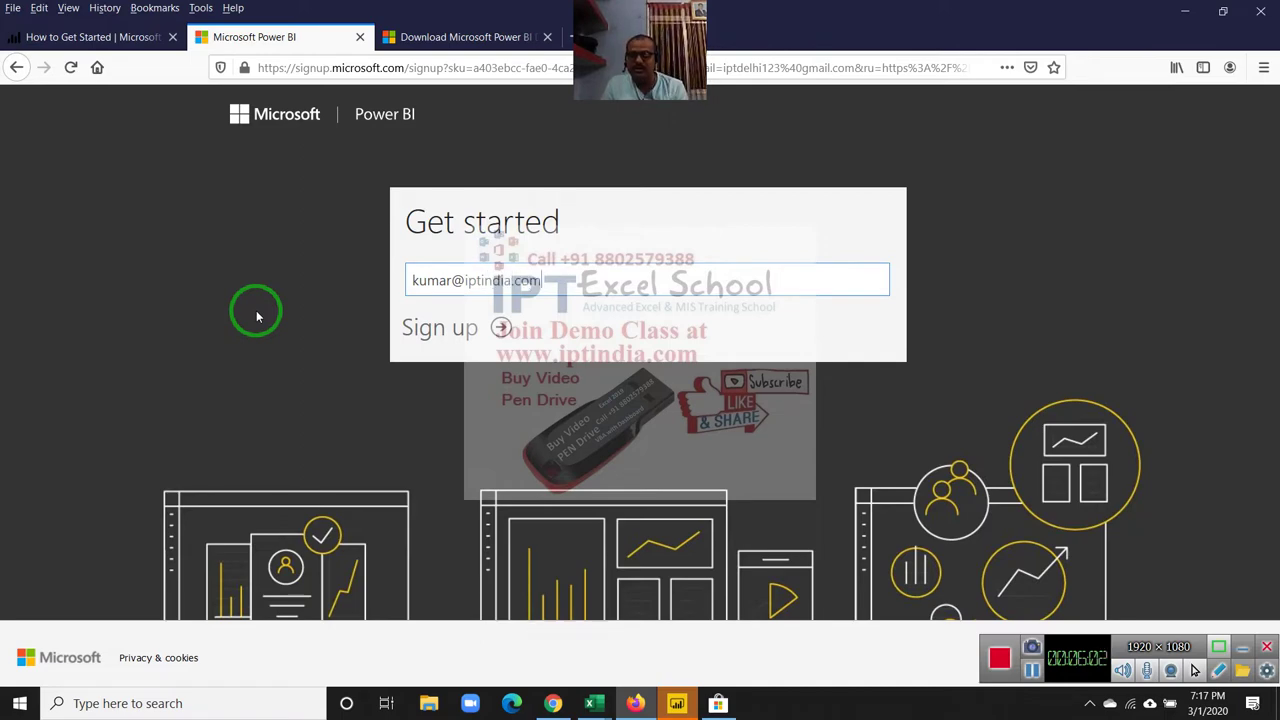
pyautogui.click(502, 328)
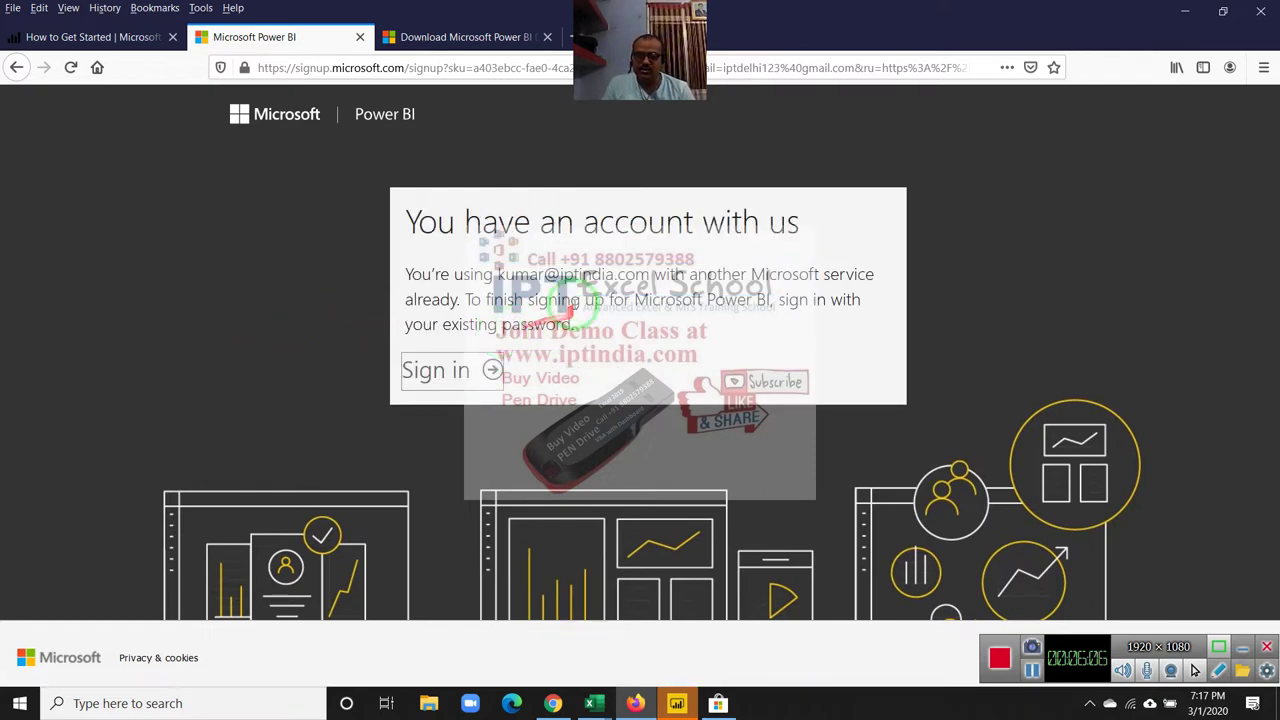
# - Continue to Microsoft sign-in for the recognised existing account
pyautogui.moveTo(498, 274)
pyautogui.mouseDown()
pyautogui.moveTo(677, 280)
pyautogui.moveTo(884, 320)
pyautogui.mouseUp()
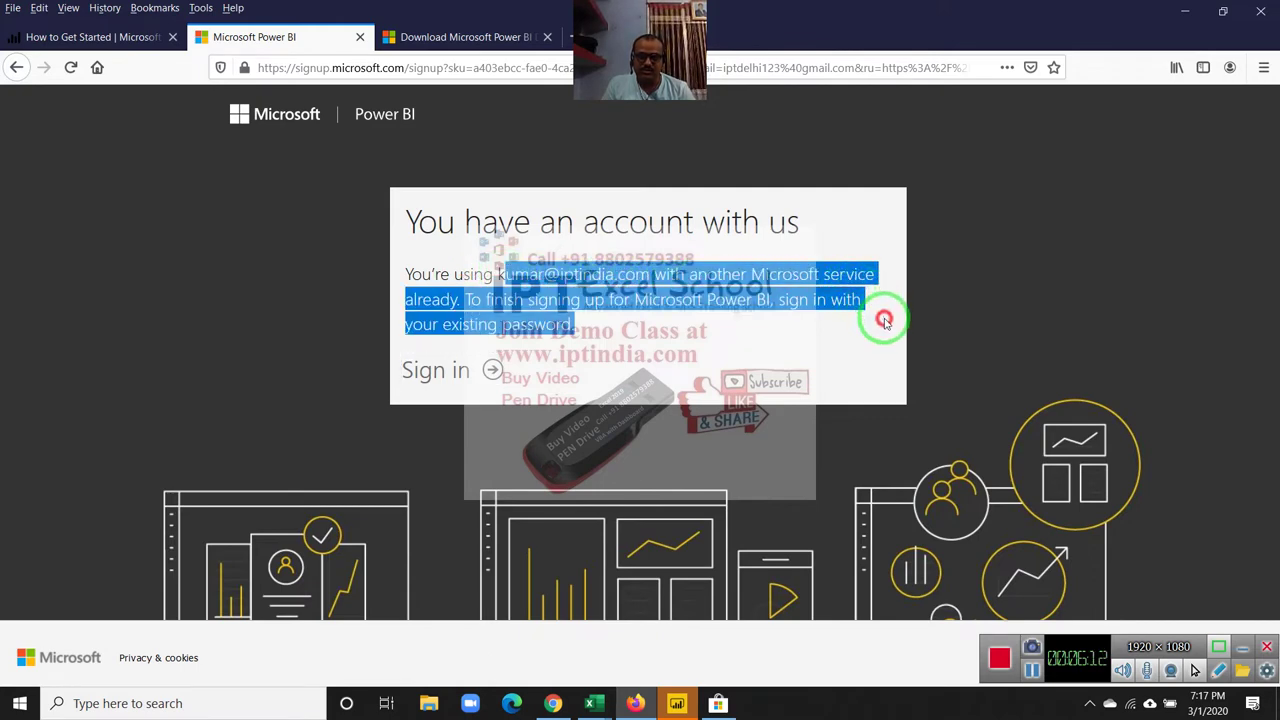
pyautogui.click(704, 352)
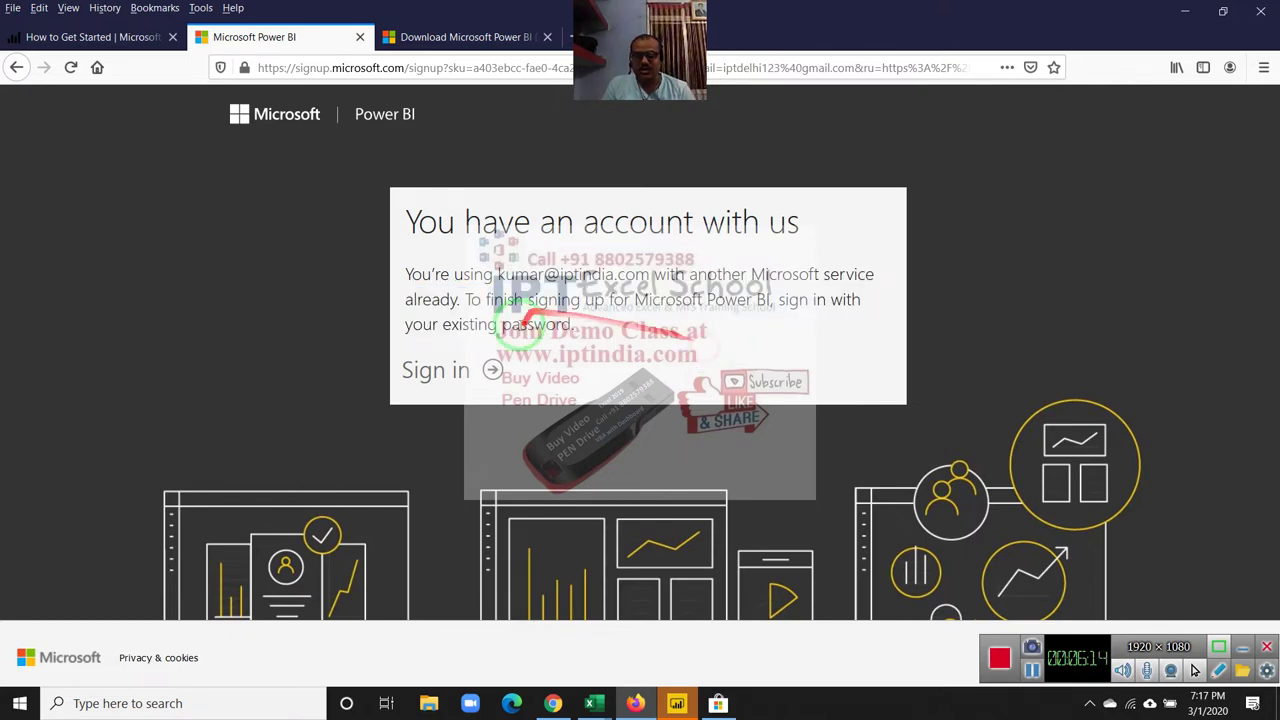
pyautogui.click(492, 370)
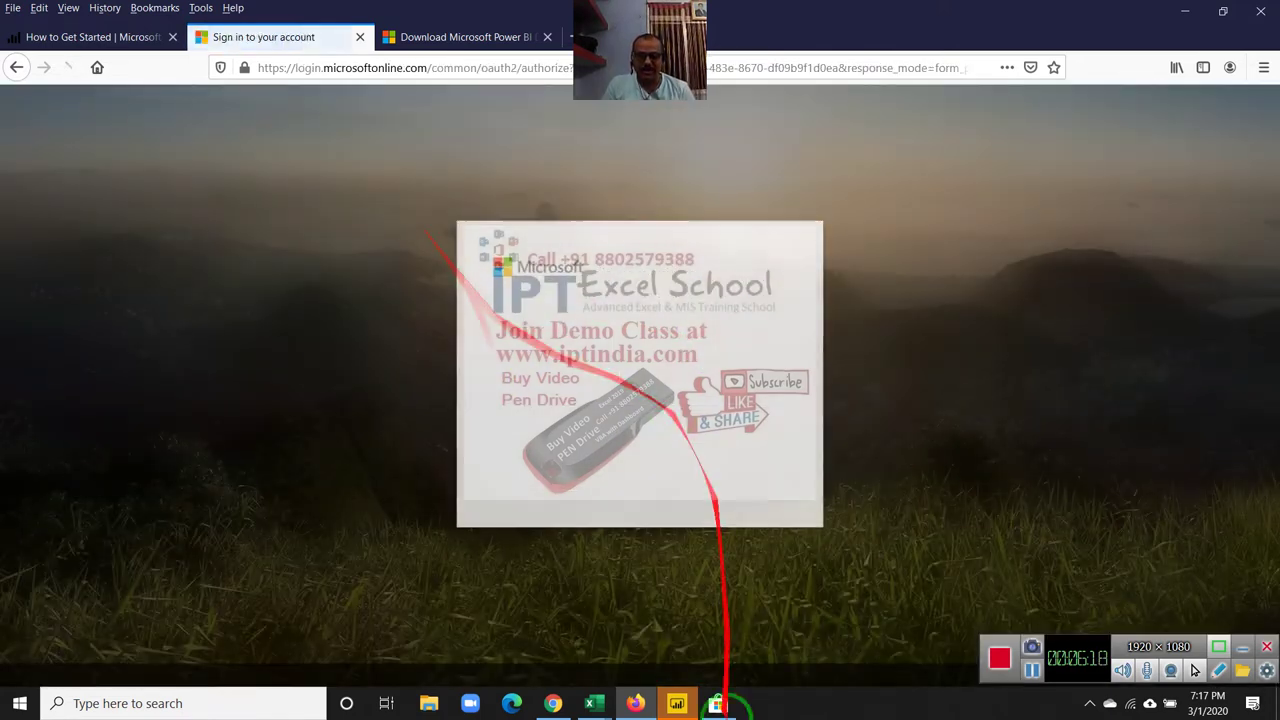
# - Open the iptindia.com Plesk panel in a new Chrome tab and log in with the saved credentials
pyautogui.click(553, 703)
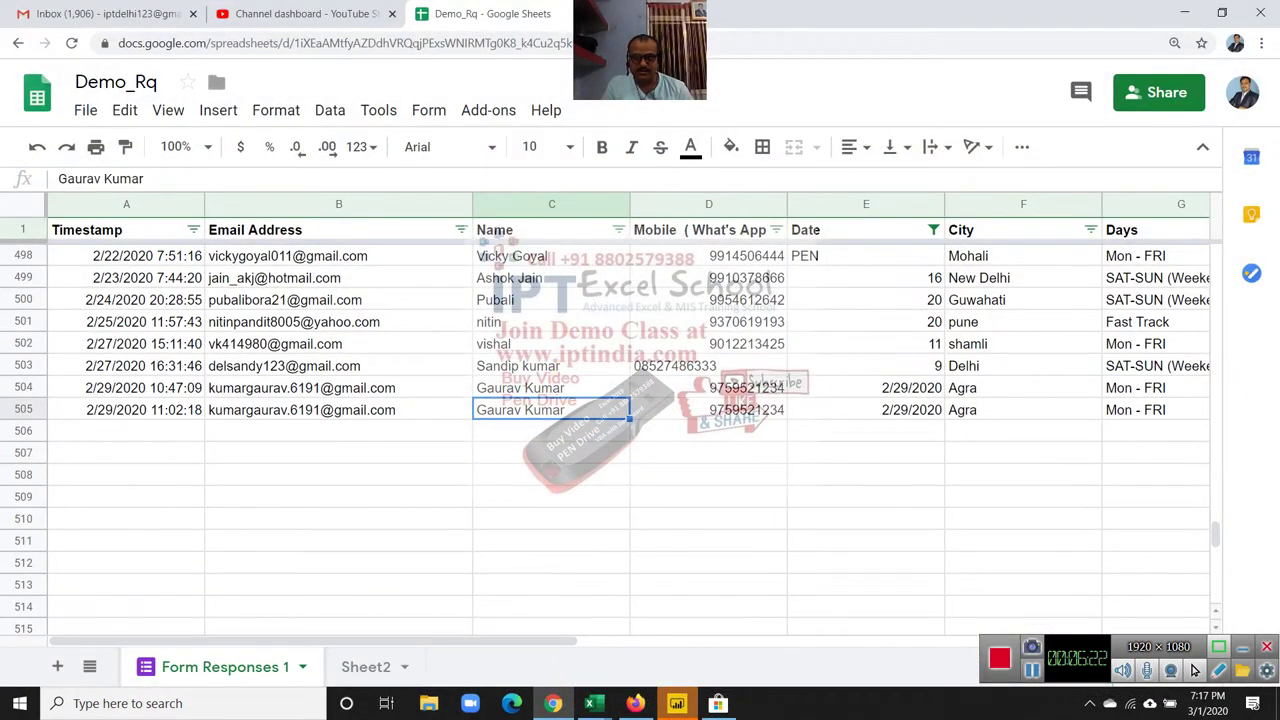
pyautogui.hotkey('ctrl', 't')
pyautogui.write('2')
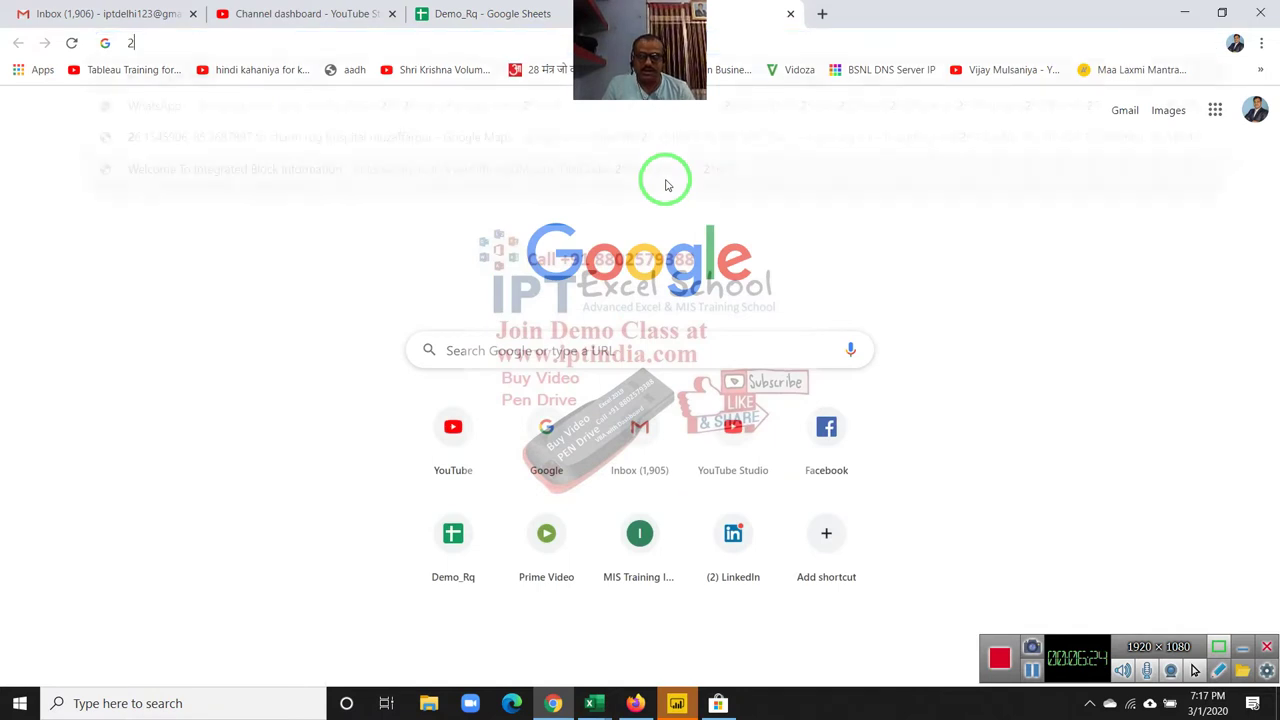
pyautogui.write('02')
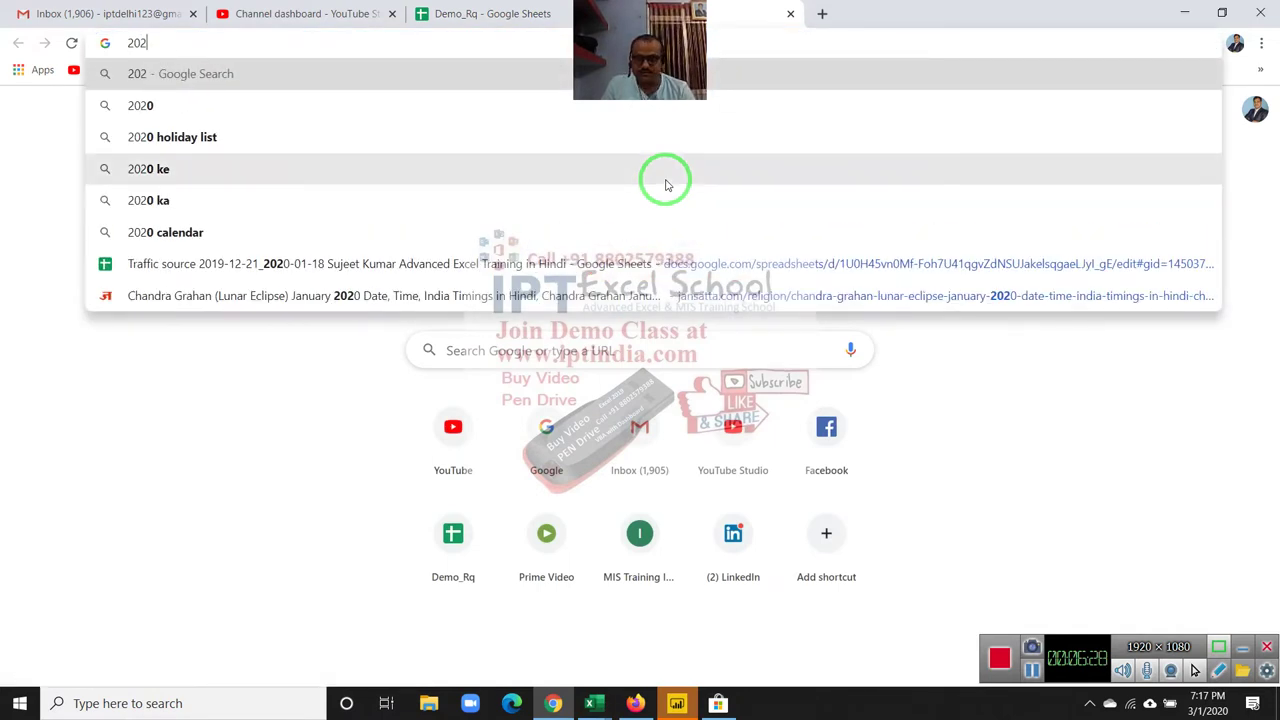
pyautogui.press('BackSpace')
pyautogui.press('BackSpace')
pyautogui.press('BackSpace')
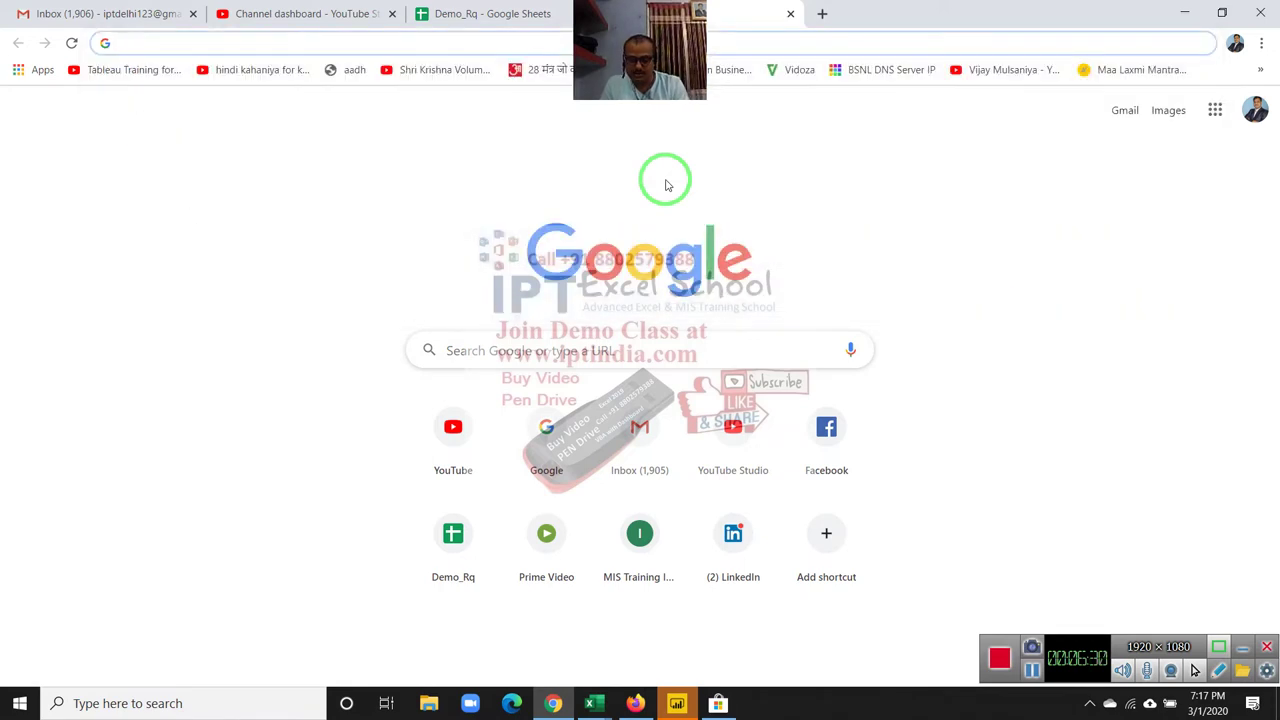
pyautogui.write('ip')
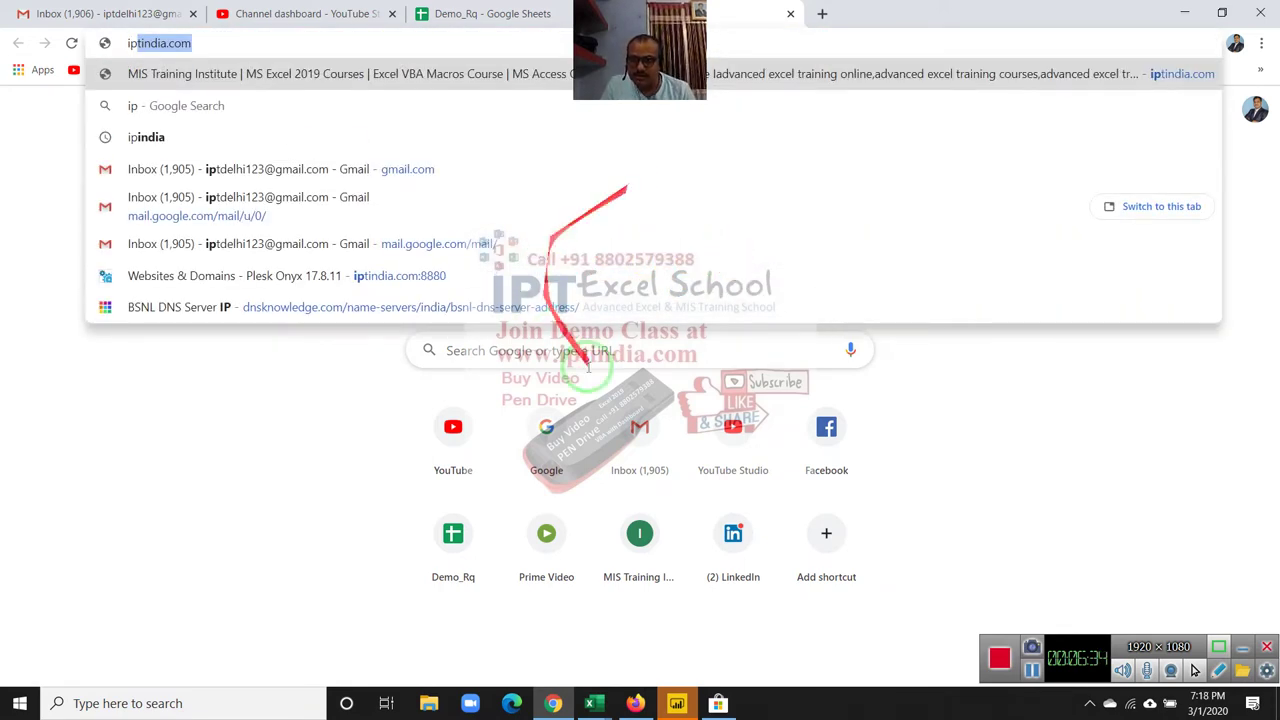
pyautogui.click(516, 286)
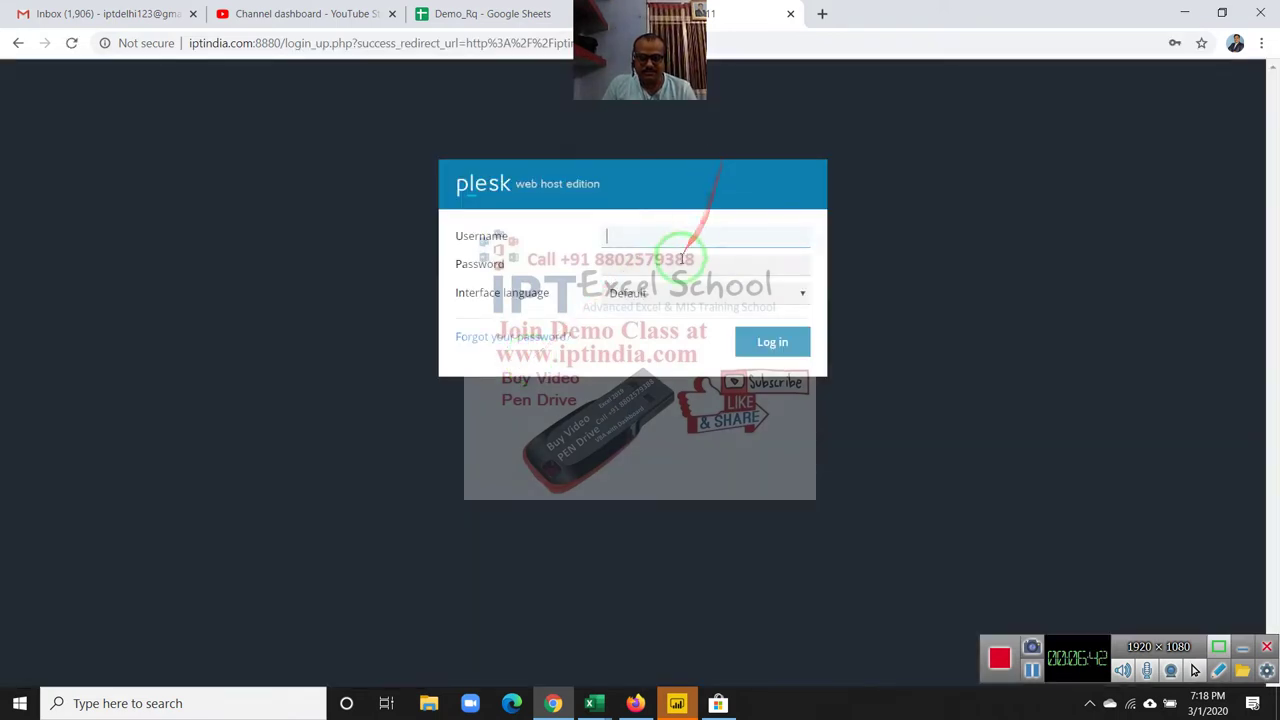
pyautogui.click(676, 240)
pyautogui.click(674, 262)
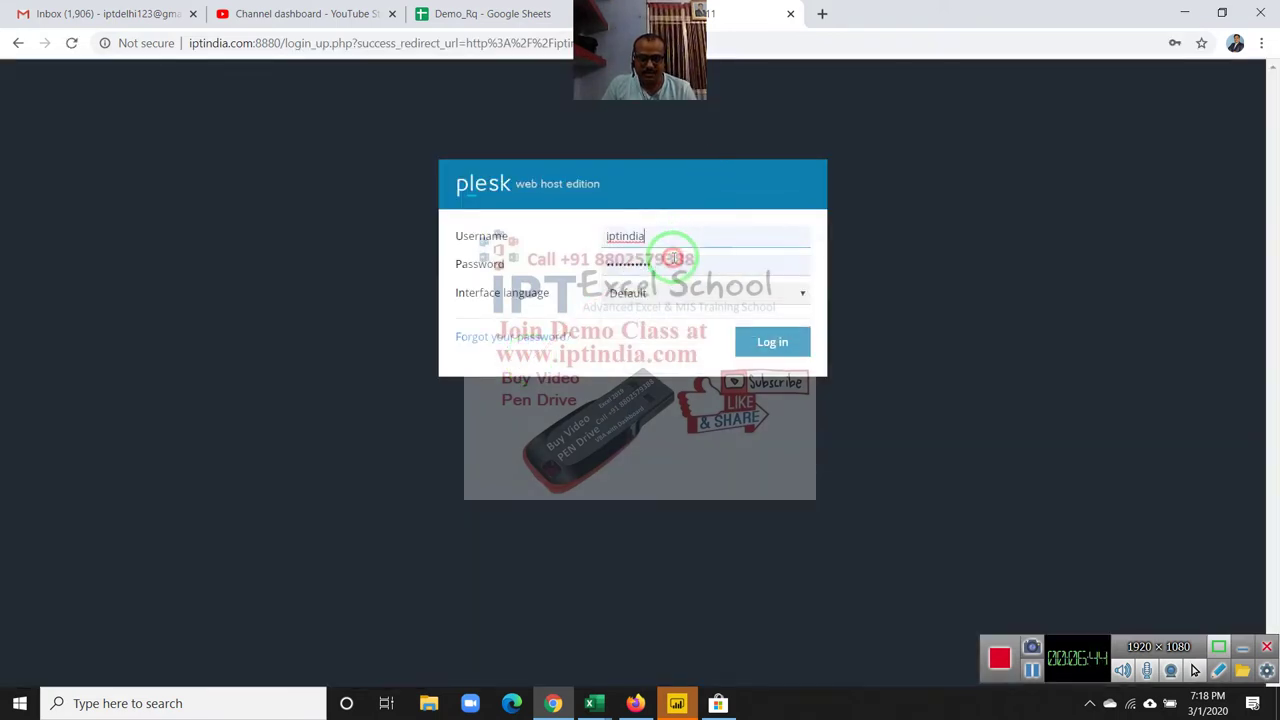
pyautogui.click(753, 343)
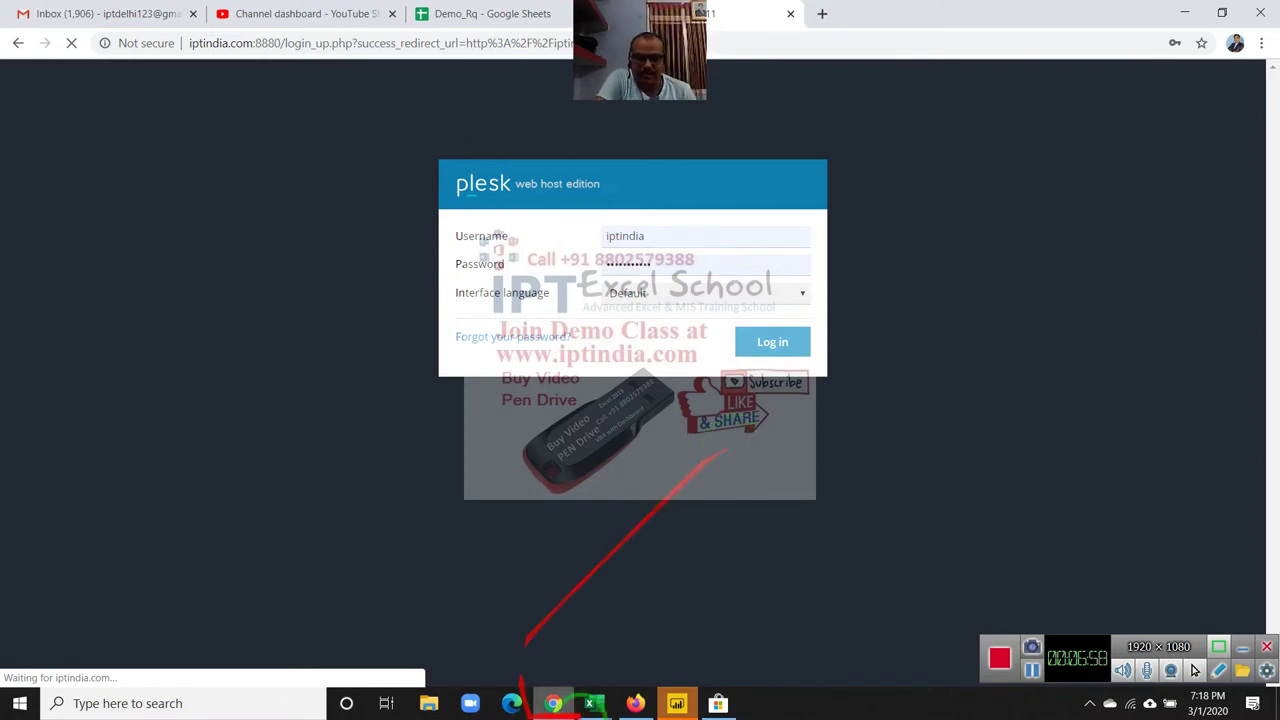
# - Switch to the Power BI Desktop window showing its start screen and recent reports
pyautogui.click(676, 703)
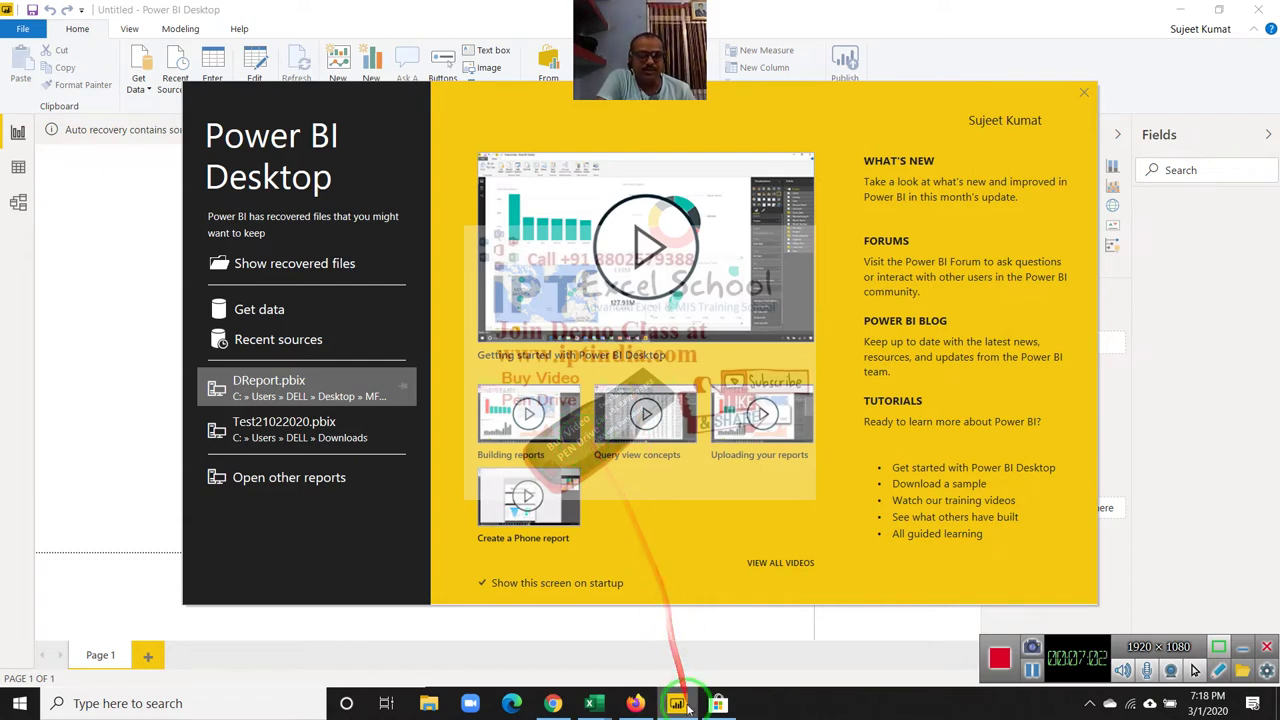
pyautogui.moveTo(686, 708)
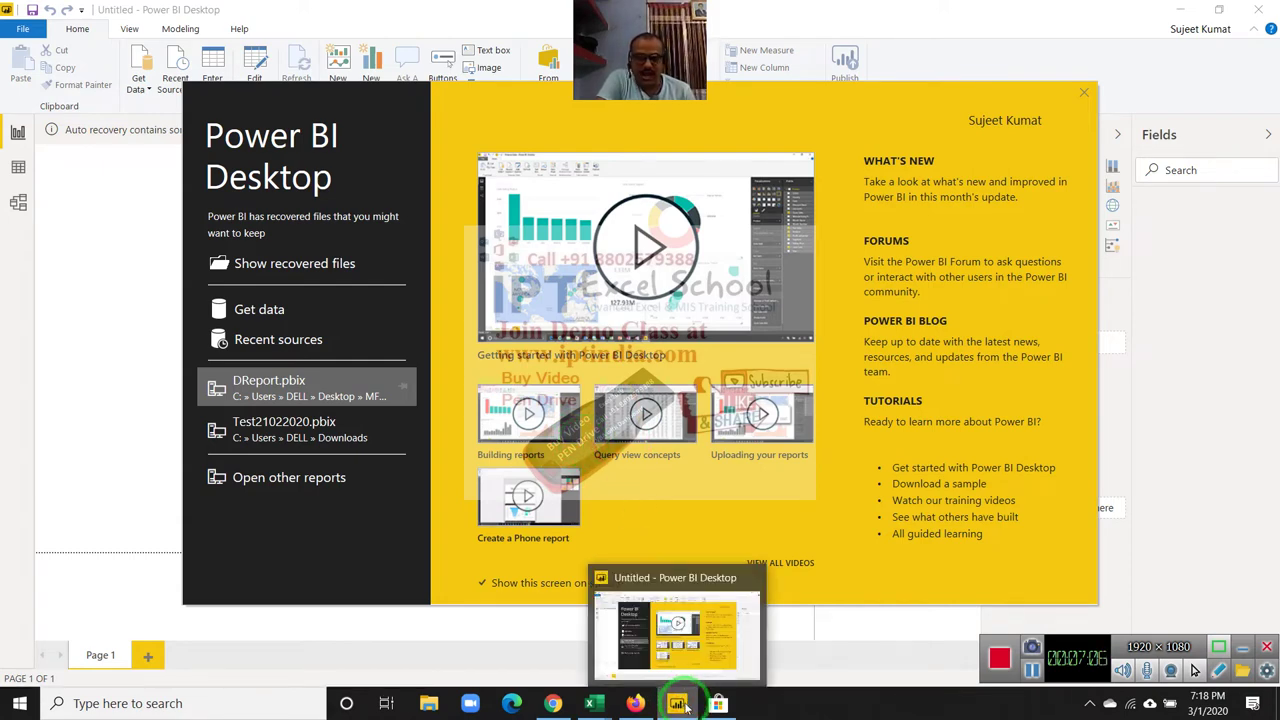
# - Start getting the free Power BI Desktop app in Microsoft Store, then return to Power BI Desktop
pyautogui.click(719, 704)
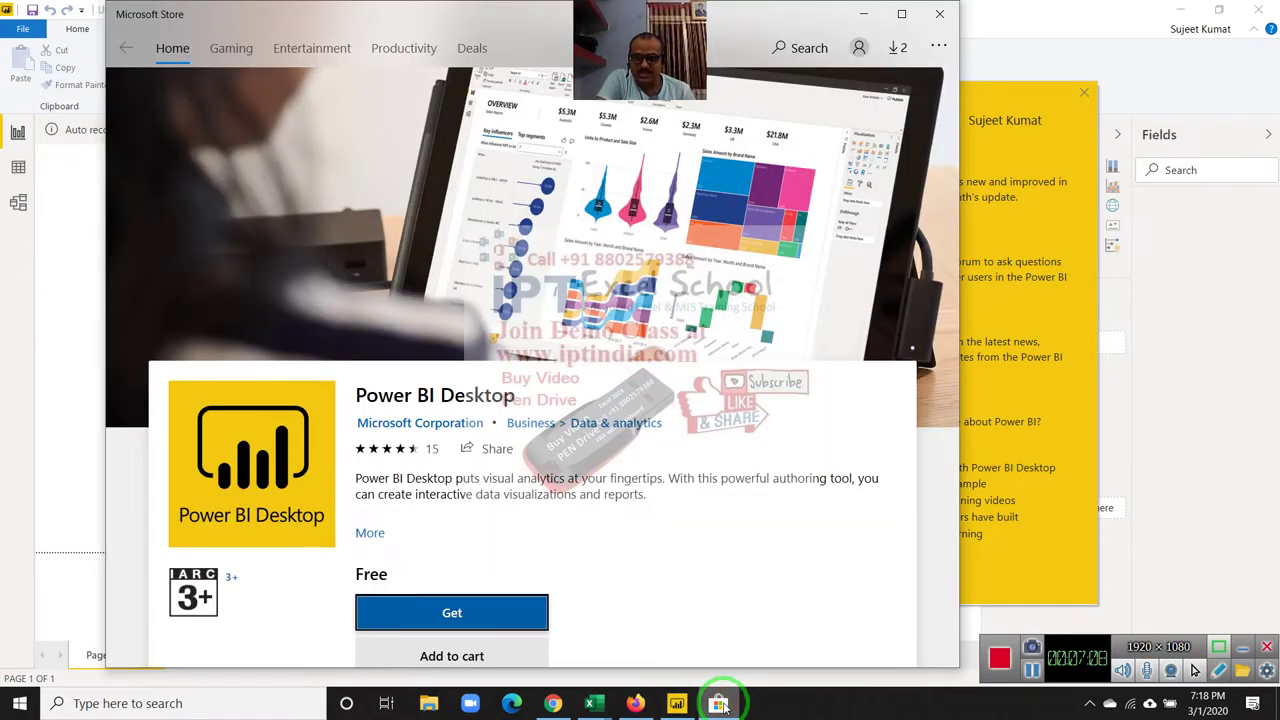
pyautogui.scroll(-3, 510, 537)
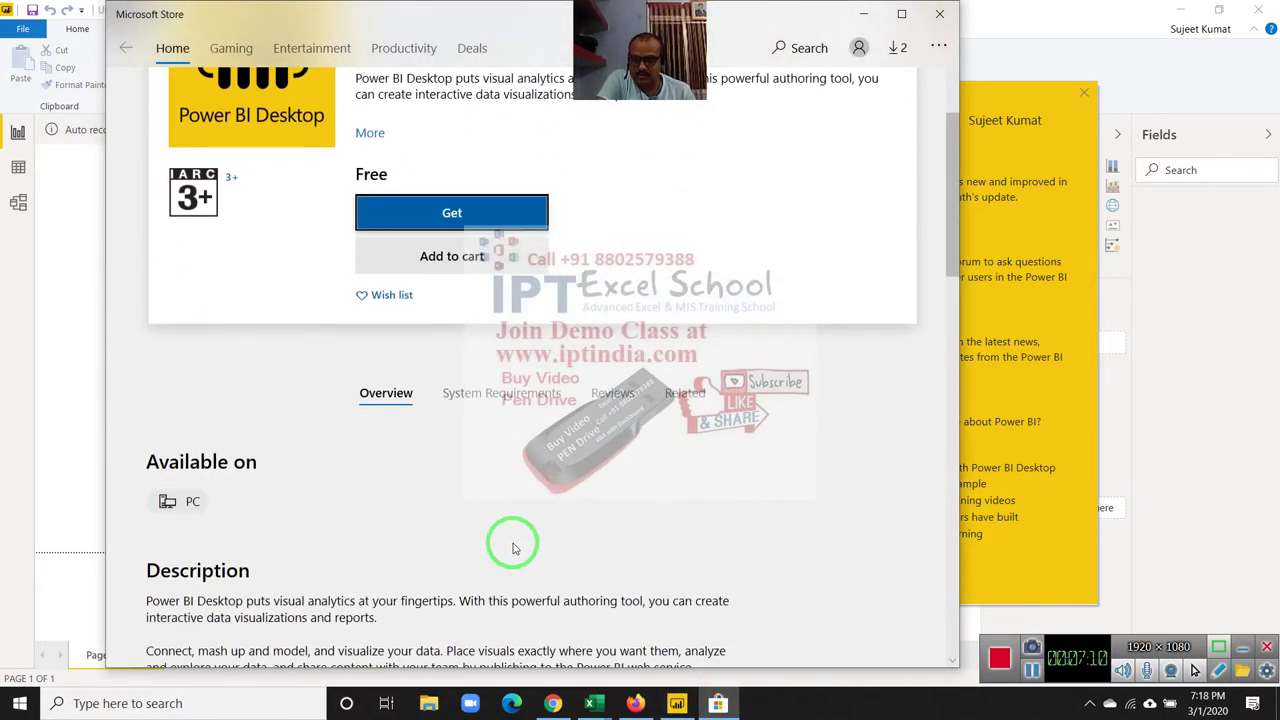
pyautogui.scroll(3, 513, 548)
pyautogui.click(512, 523)
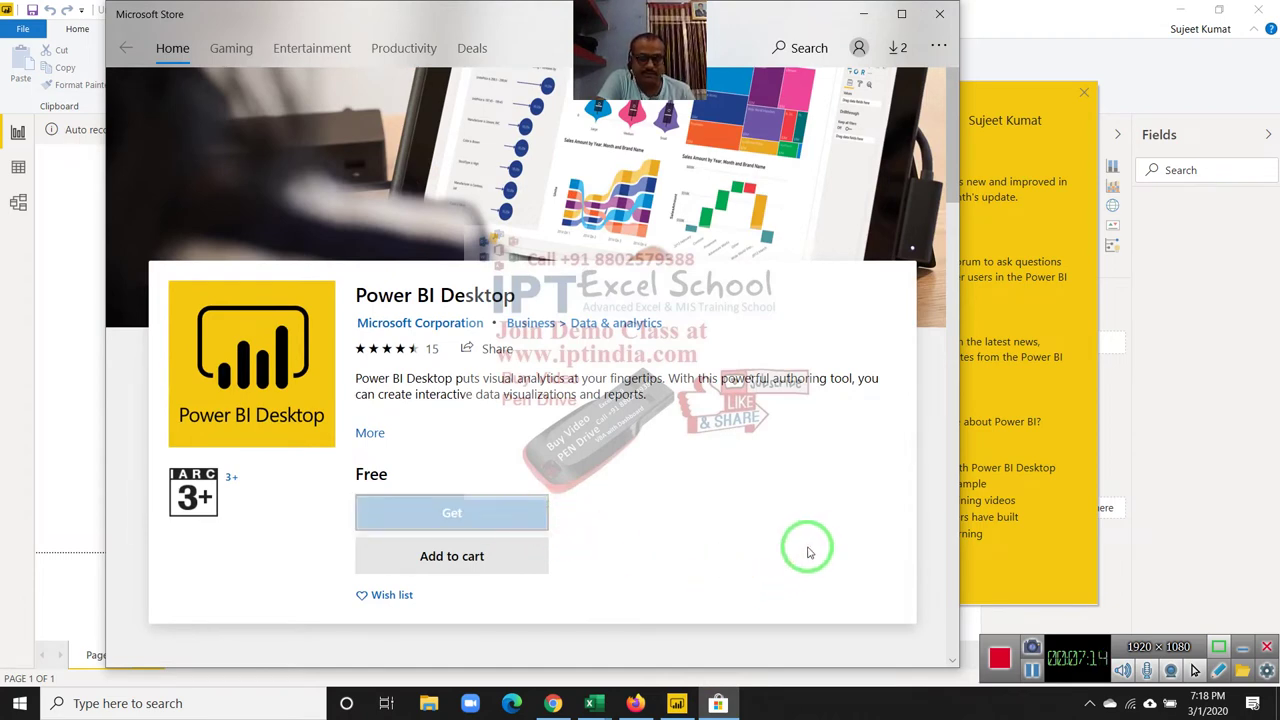
pyautogui.click(88, 503)
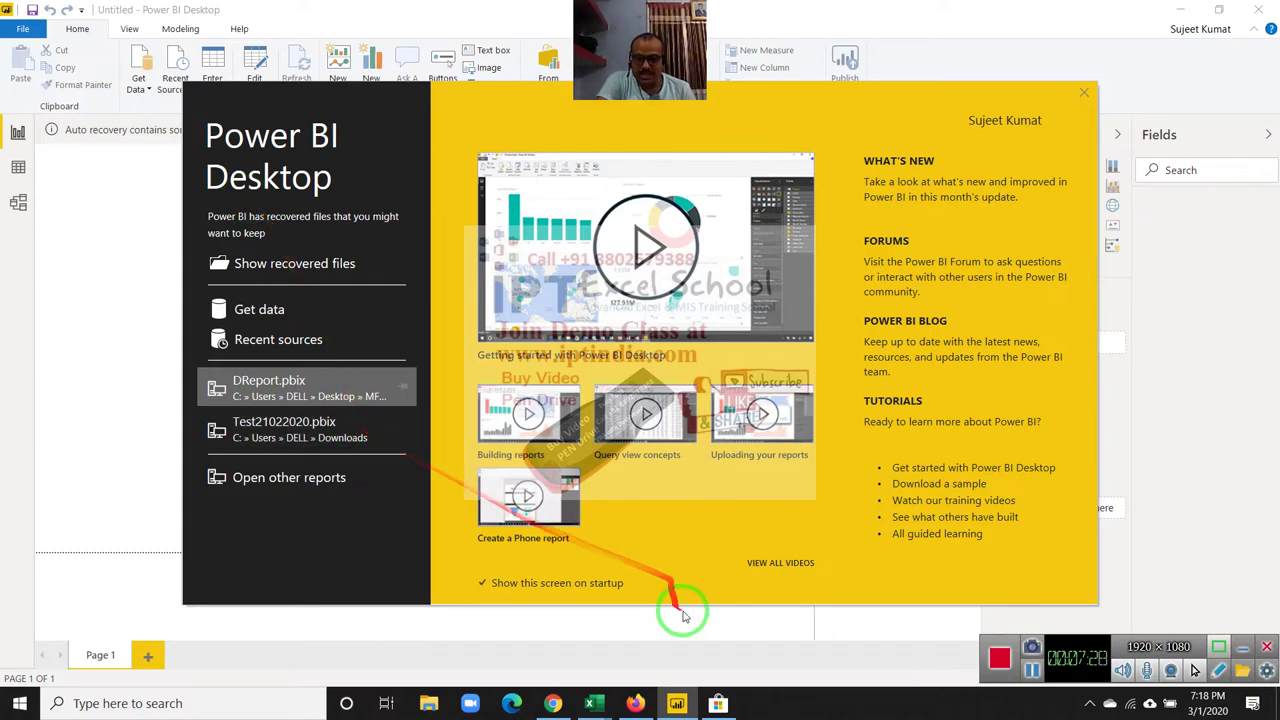
pyautogui.click(718, 703)
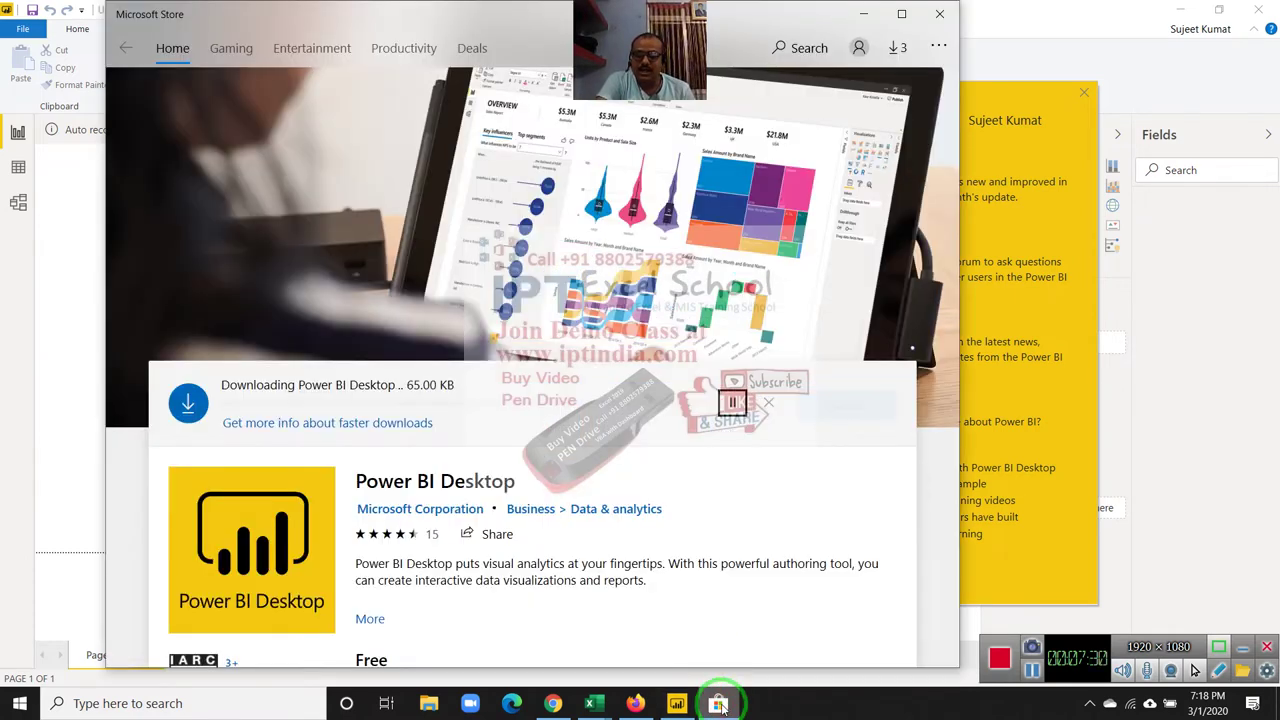
pyautogui.click(718, 703)
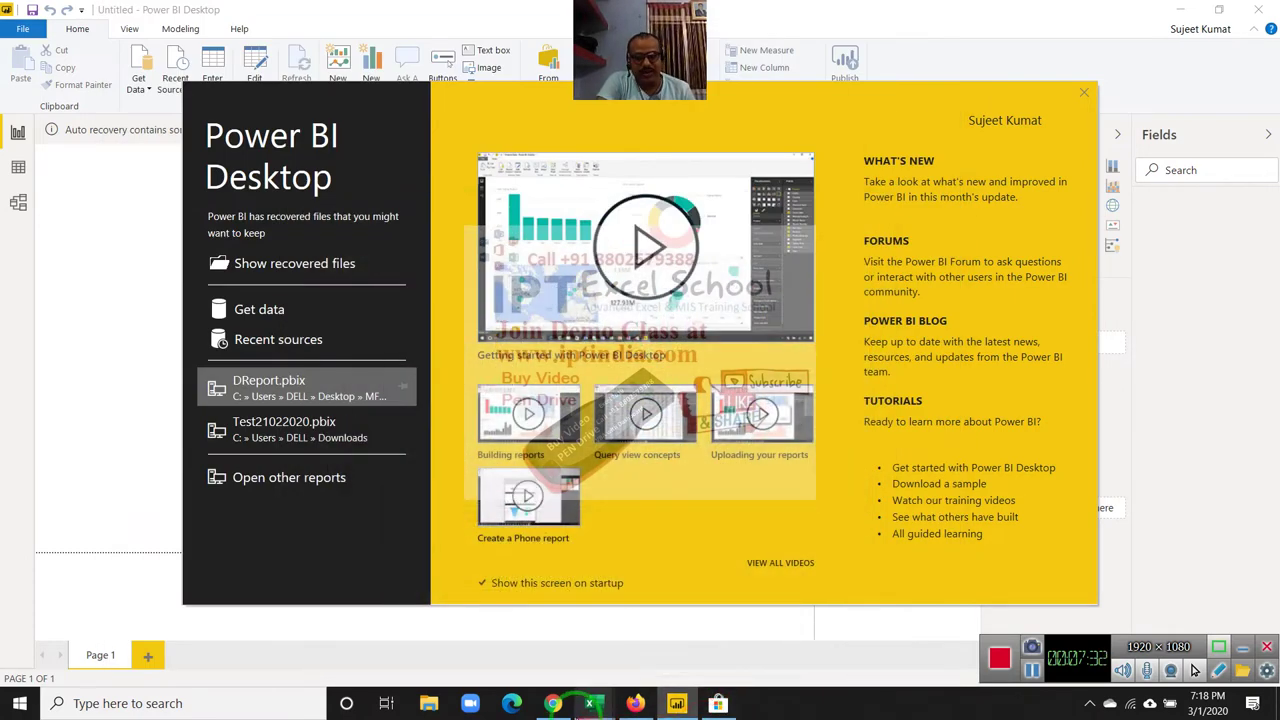
pyautogui.moveTo(565, 705)
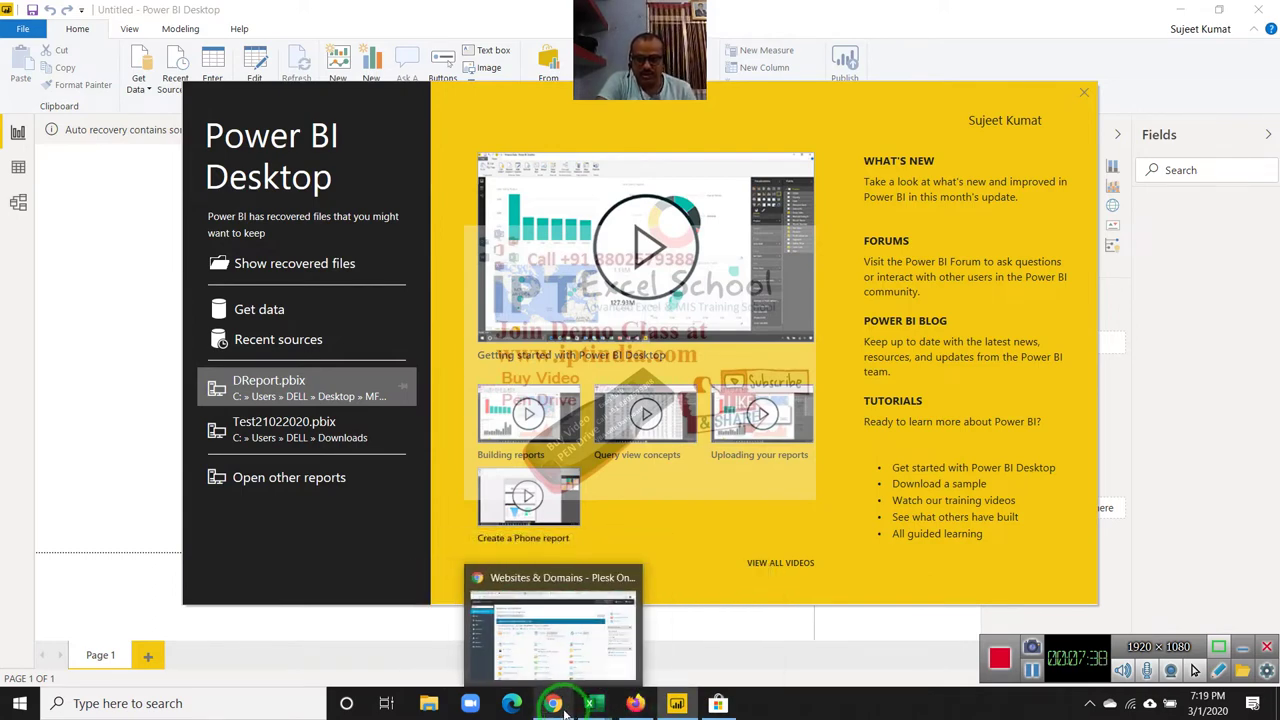
# - Open Plesk's Mail section to list the domain's two existing email addresses
pyautogui.click(520, 605)
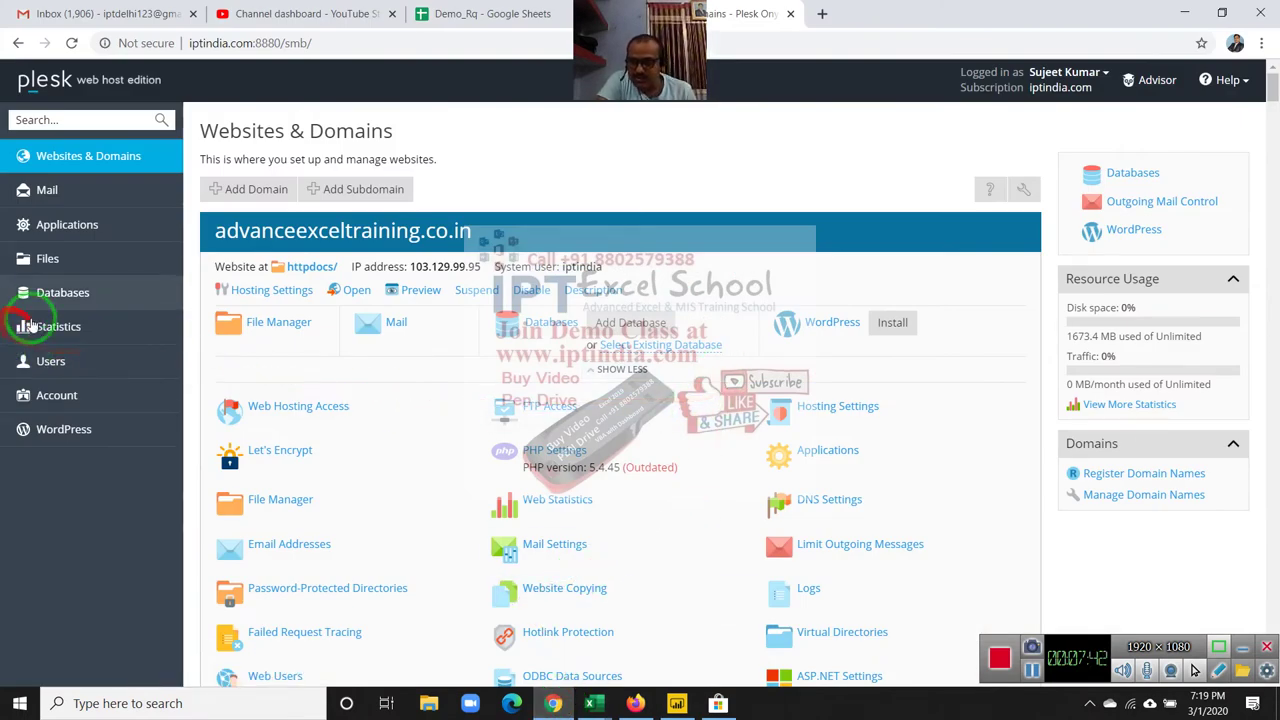
pyautogui.click(55, 201)
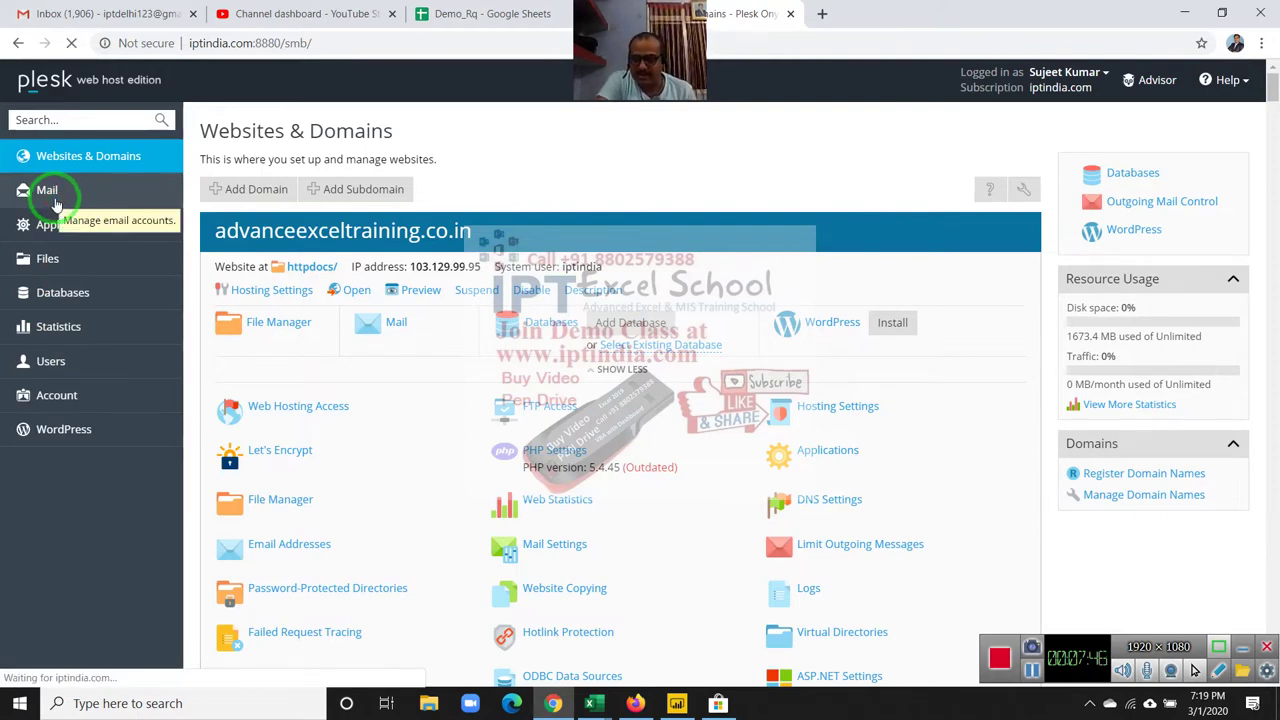
pyautogui.moveTo(562, 285); pyautogui.dragTo(795, 412)
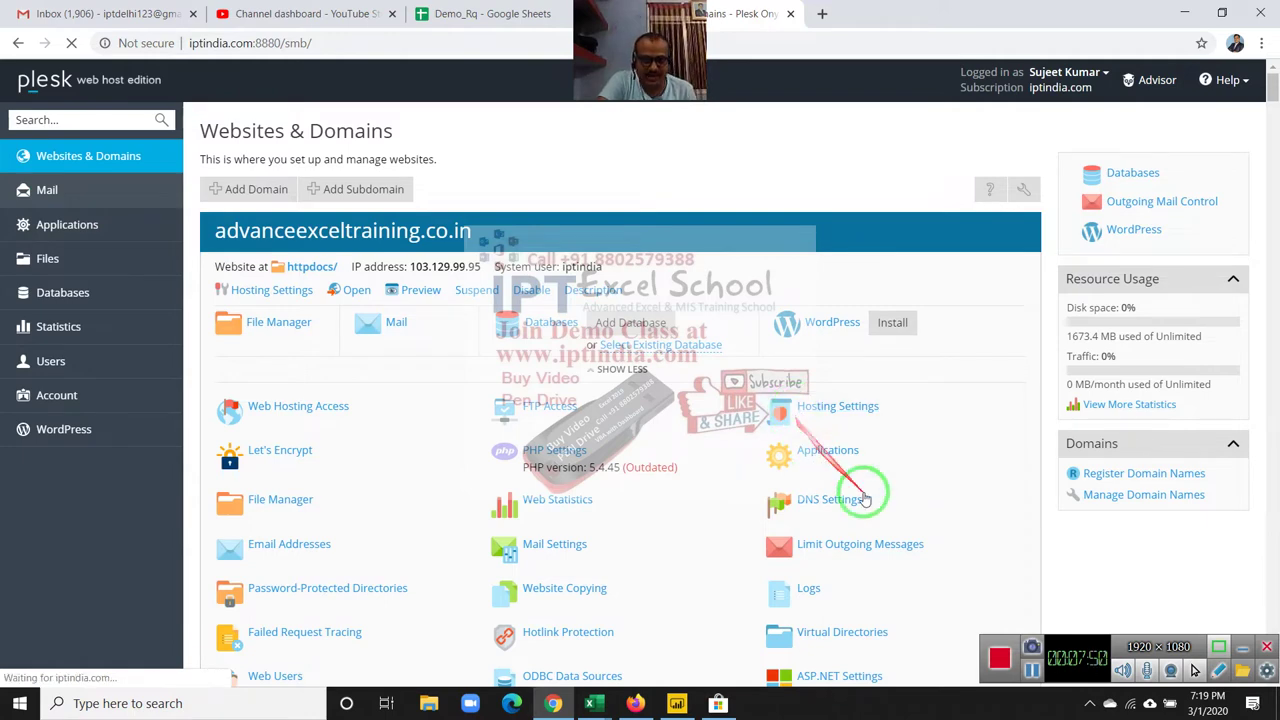
pyautogui.moveTo(790, 535); pyautogui.dragTo(550, 275)
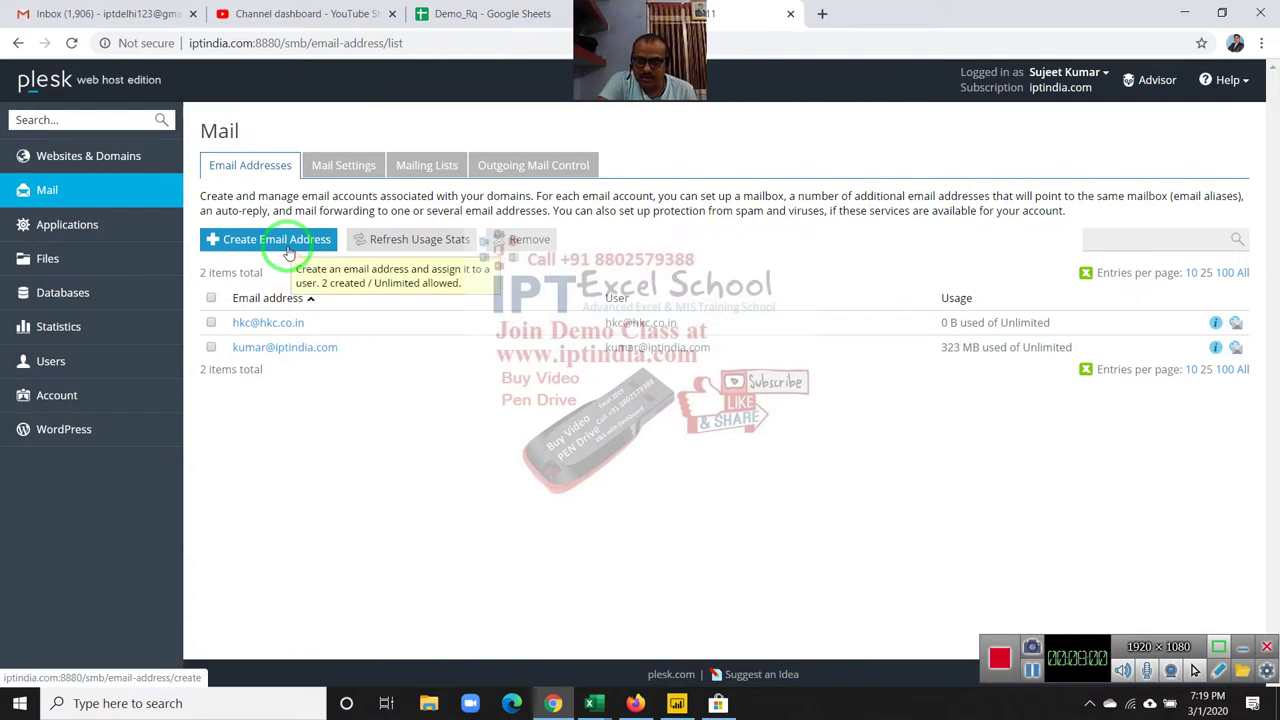
# - Start a new iptindia.com email address, entering the mailbox name and an initial password
pyautogui.click(284, 254)
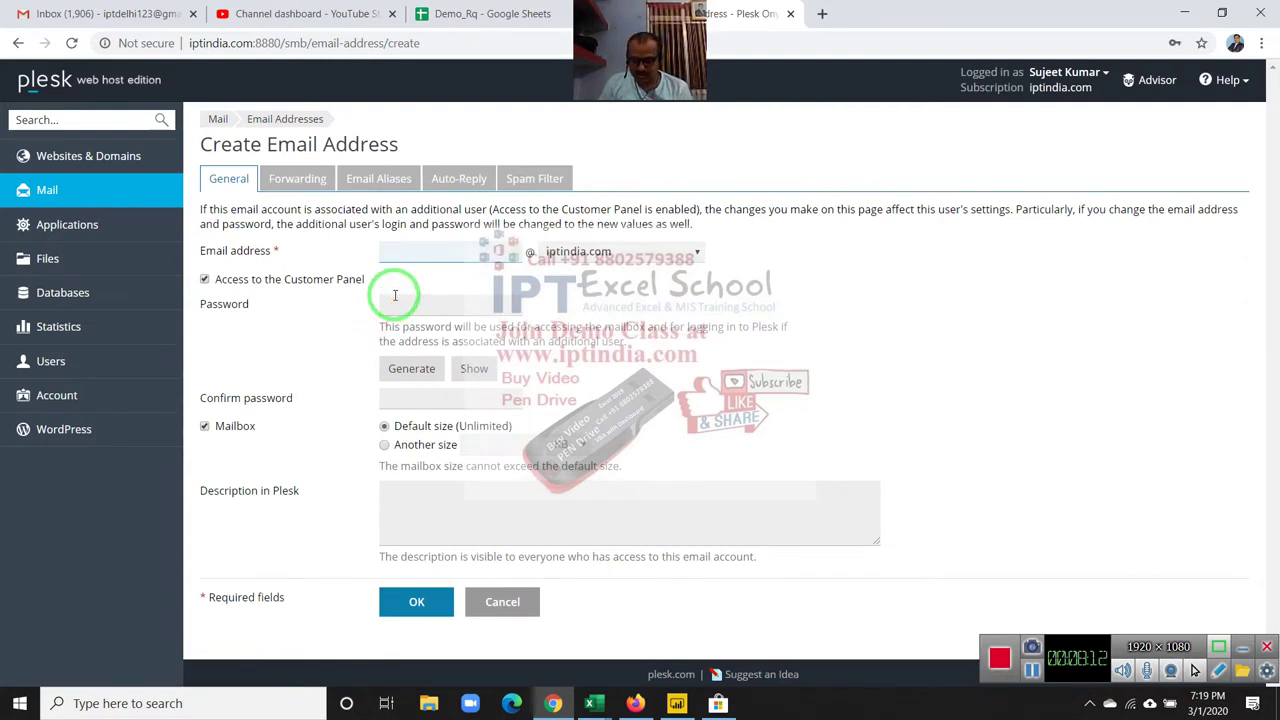
pyautogui.write('excel')
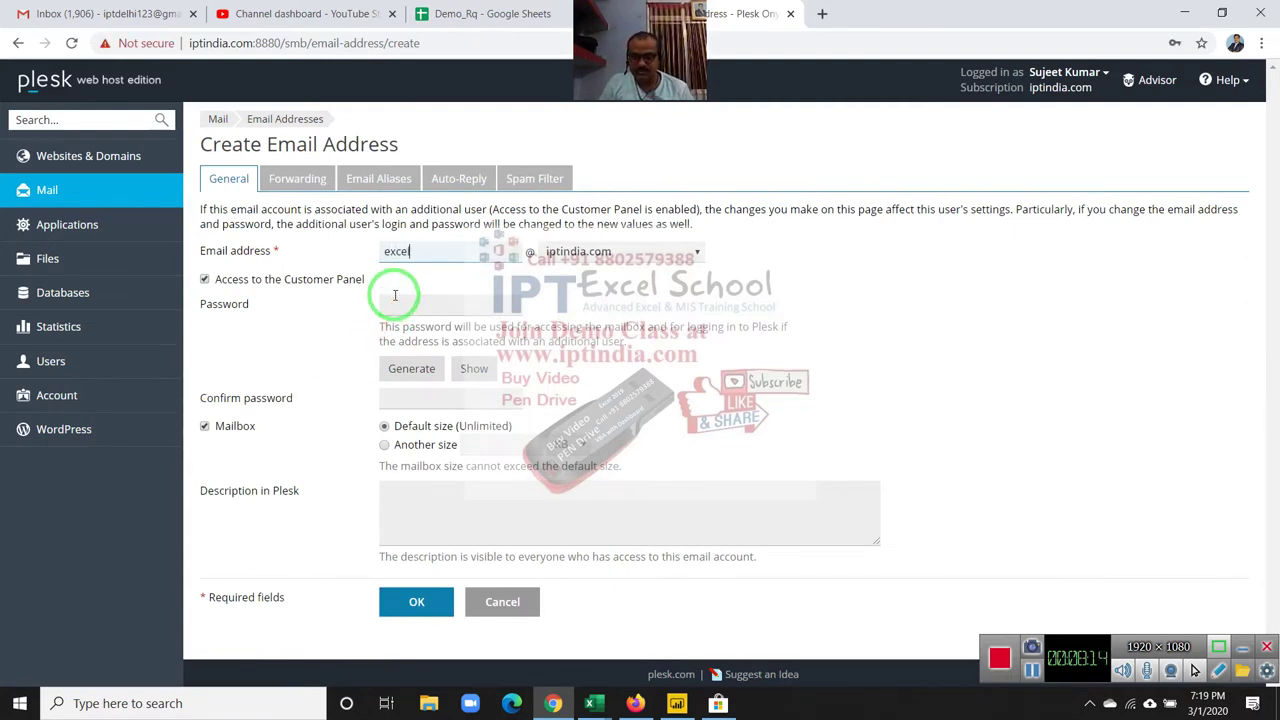
pyautogui.press('BackSpace')
pyautogui.press('BackSpace')
pyautogui.press('BackSpace')
pyautogui.press('BackSpace')
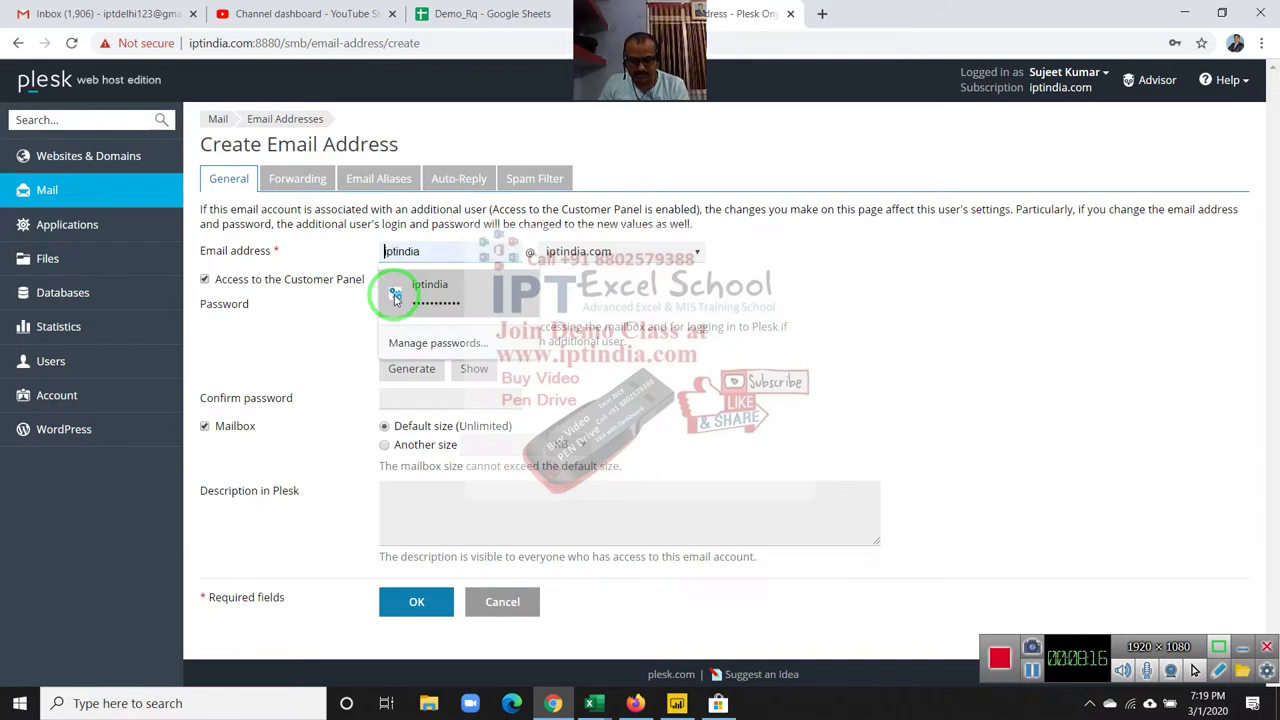
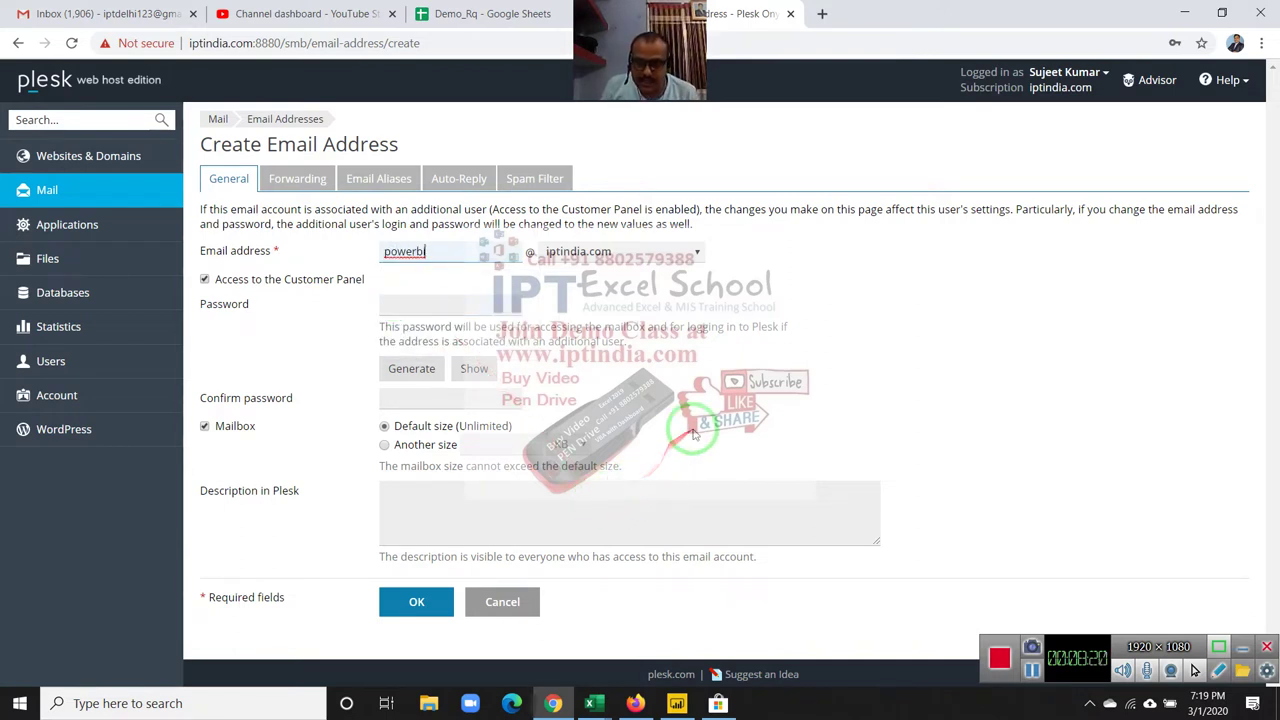
pyautogui.click(402, 308)
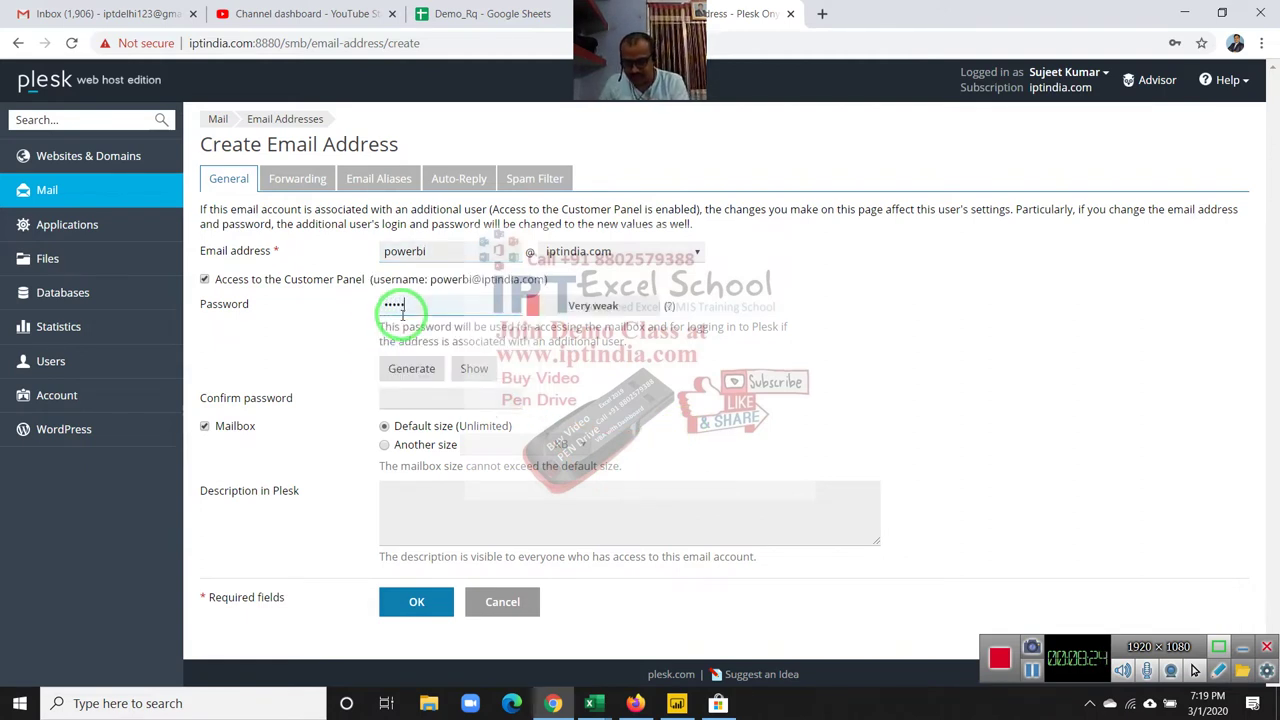
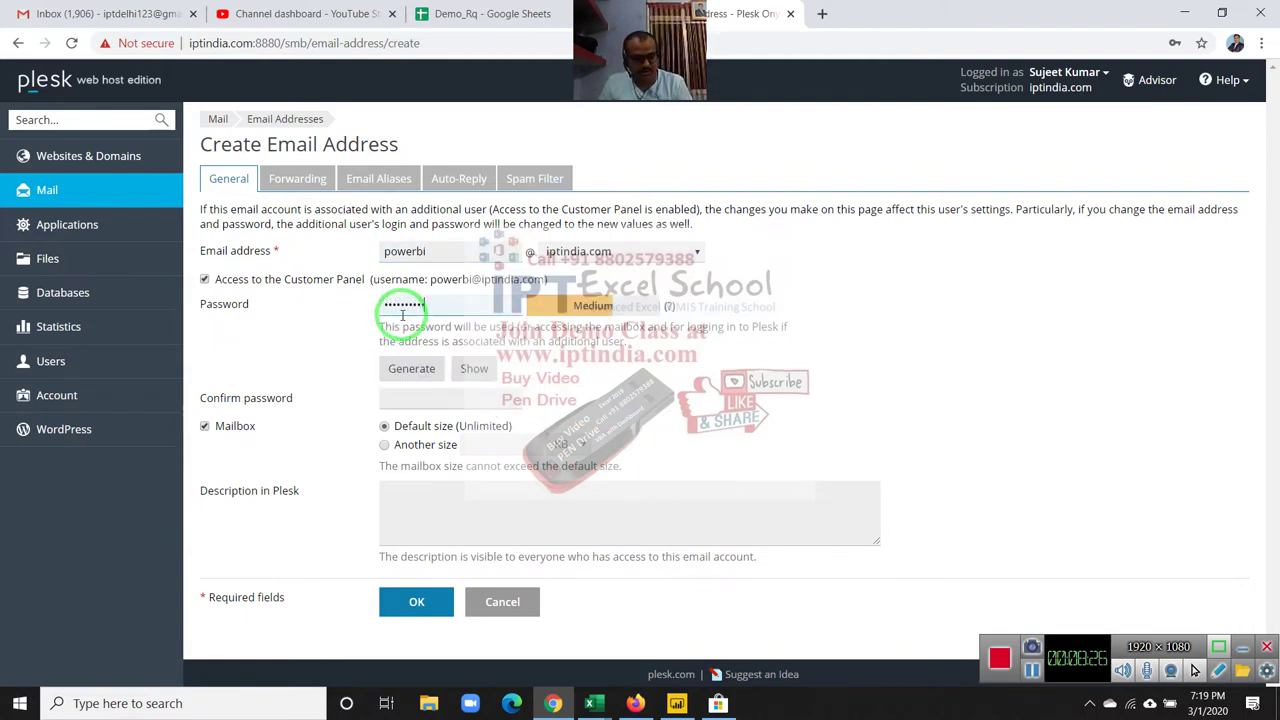
# - Replace the rejected mailbox password, retyping it as a longer mix of digits, a symbol and letters
pyautogui.click(416, 396)
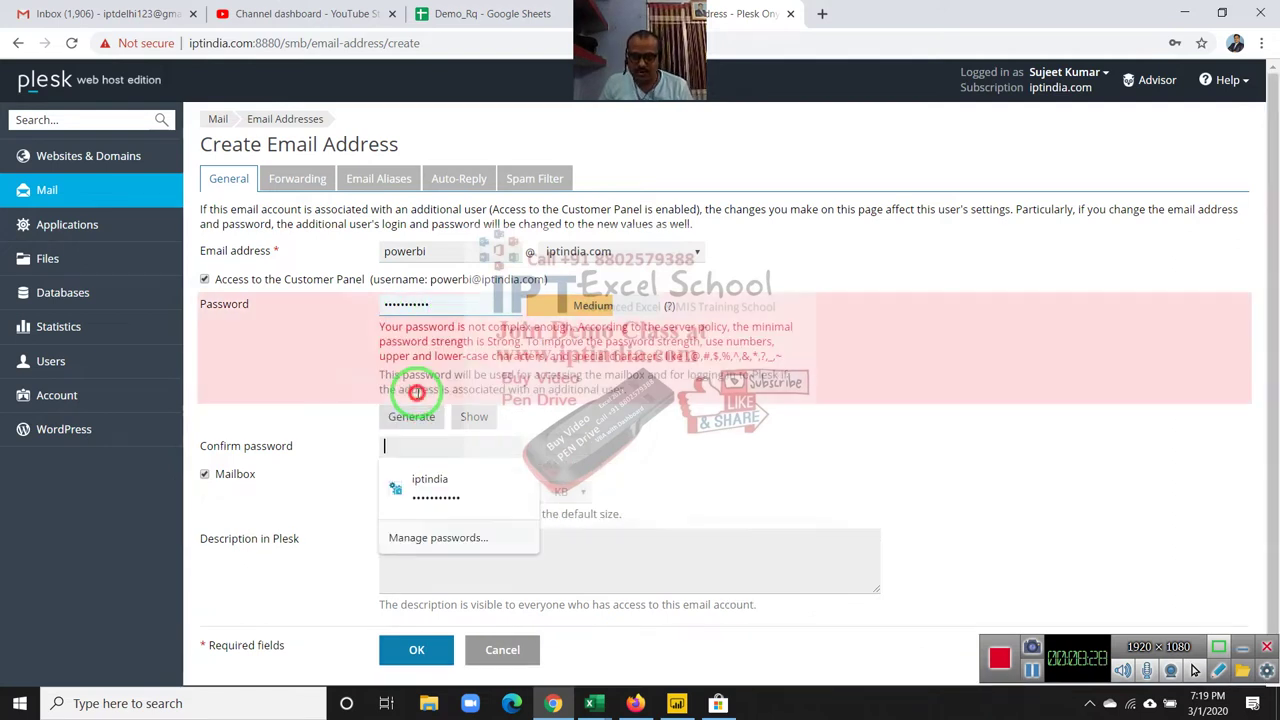
pyautogui.click(452, 307)
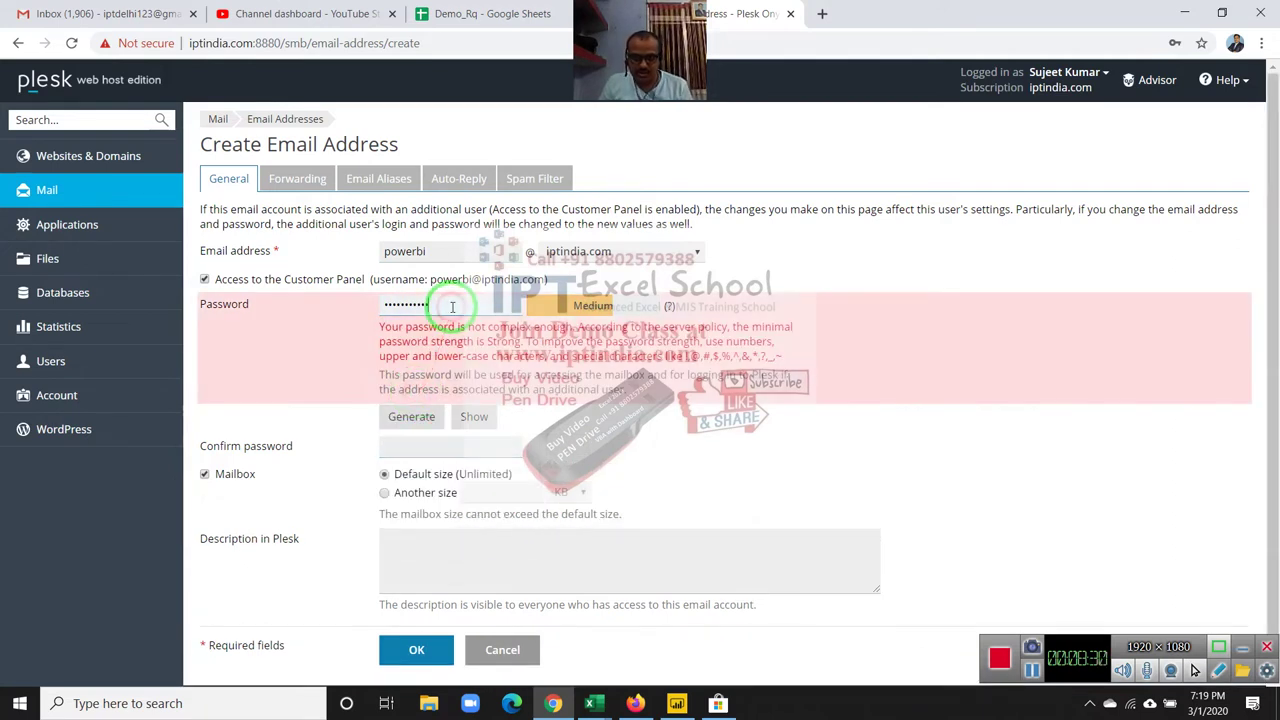
pyautogui.moveTo(452, 307); pyautogui.dragTo(335, 311)
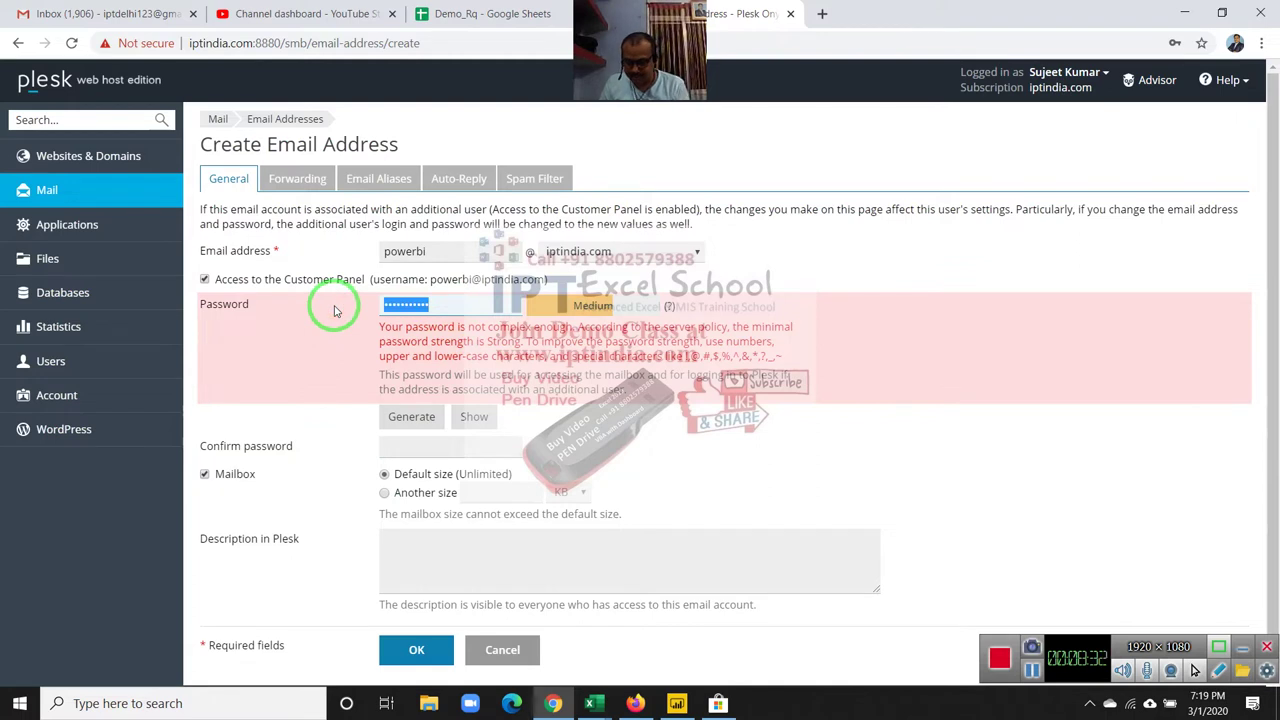
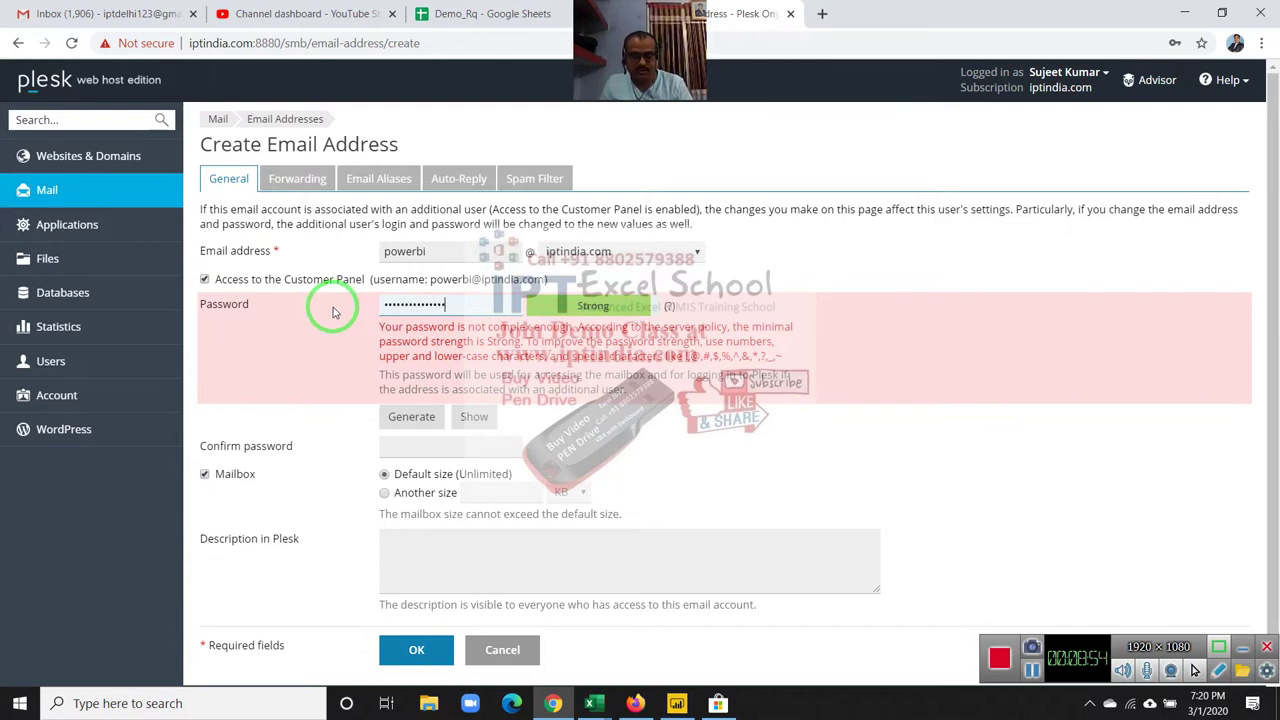
# - Confirm the mailbox password, submit the new email account, and open a blank Chrome tab
pyautogui.click(393, 452)
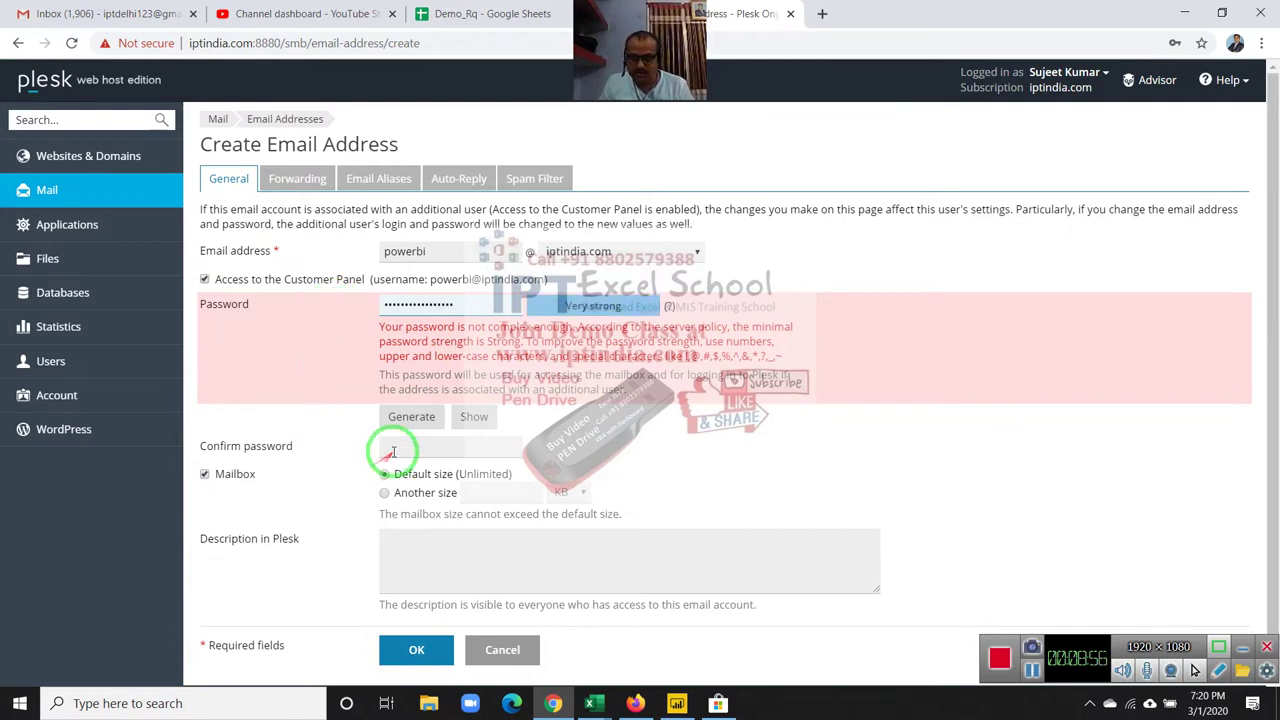
pyautogui.click(411, 393)
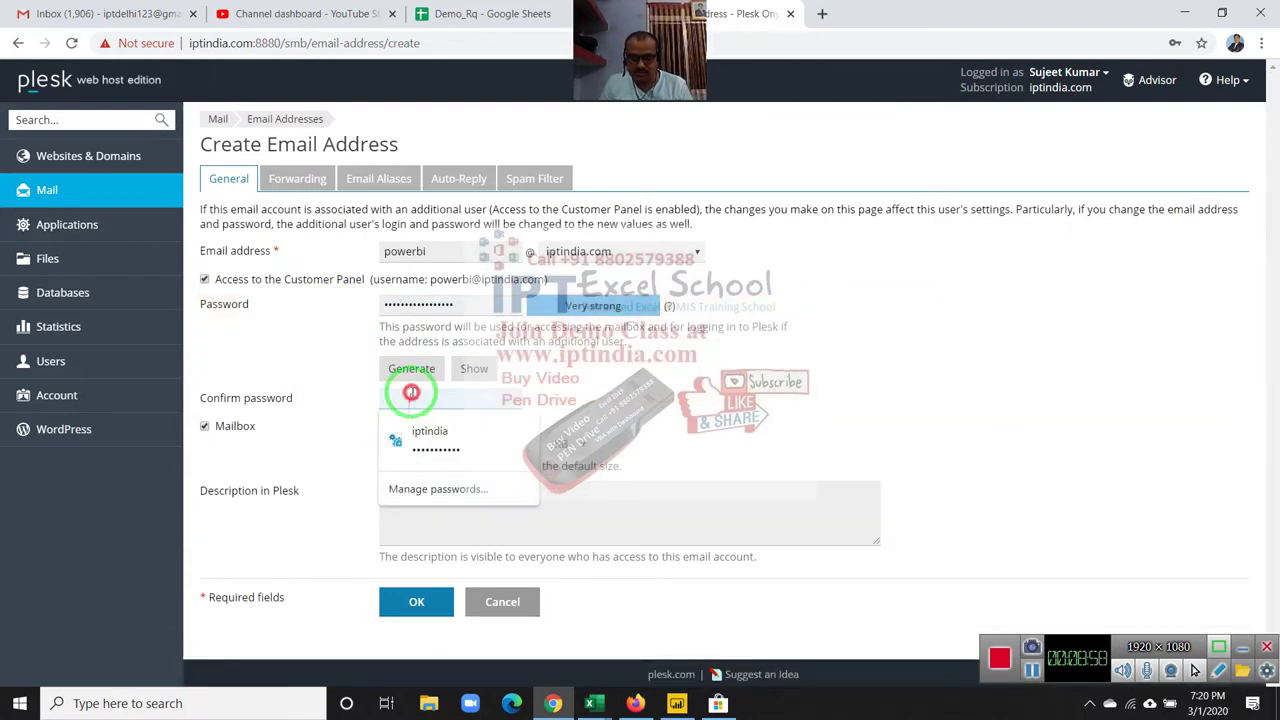
pyautogui.write('power')
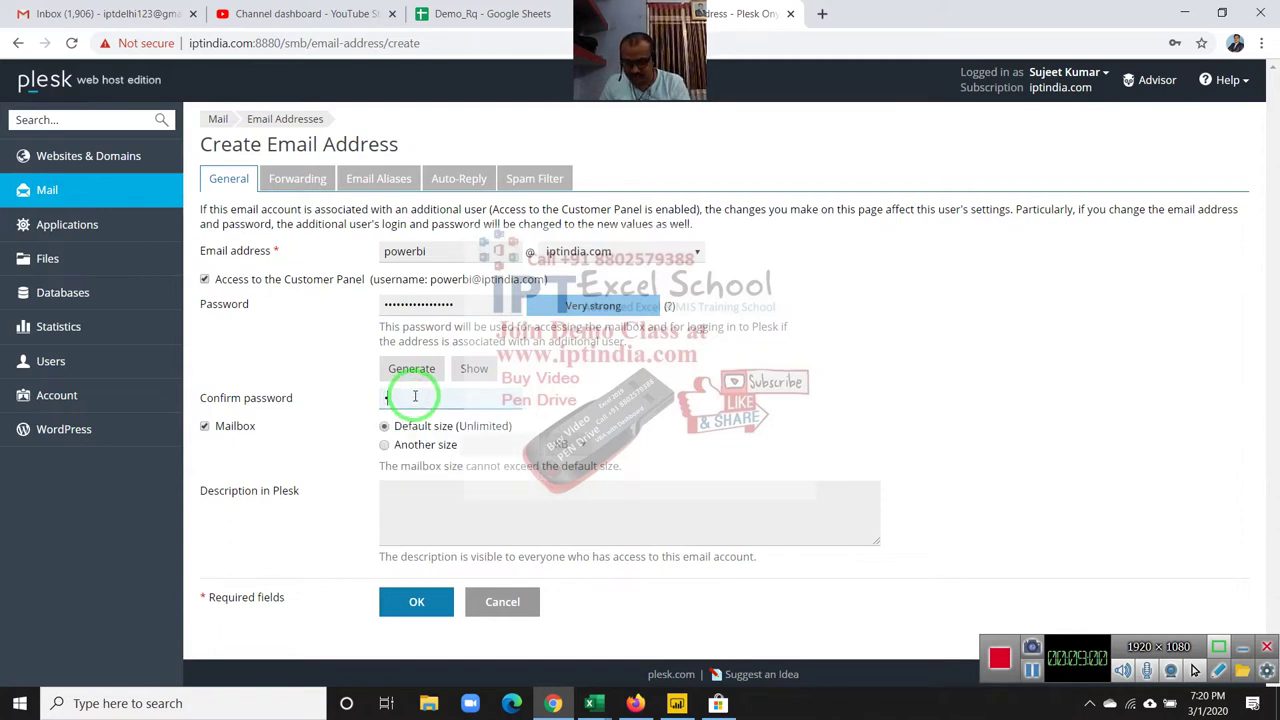
pyautogui.write('bi')
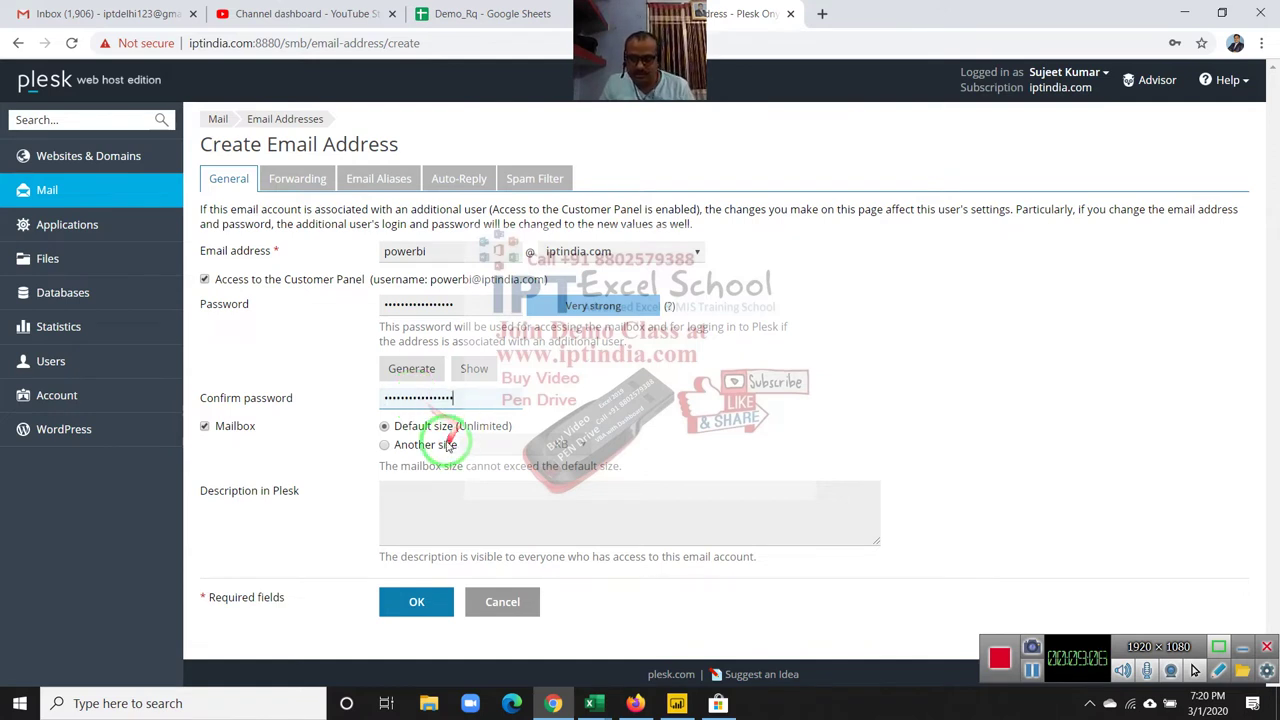
pyautogui.click(337, 455)
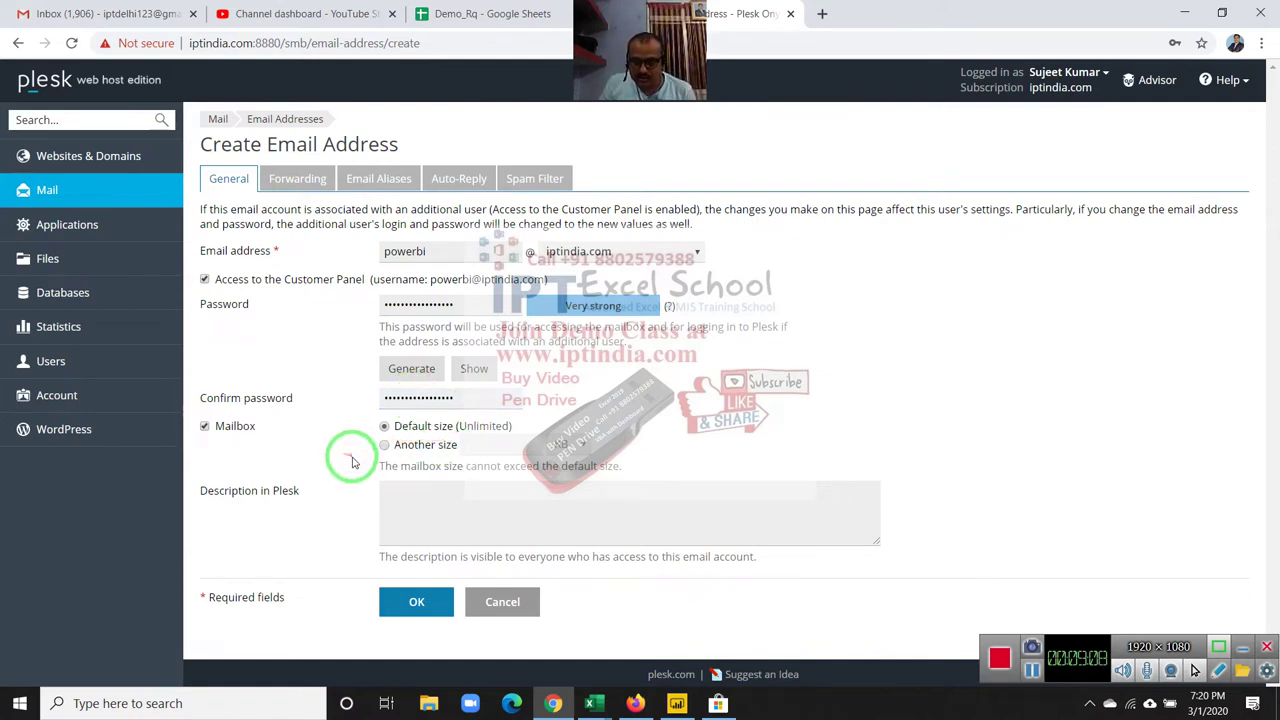
pyautogui.click(432, 599)
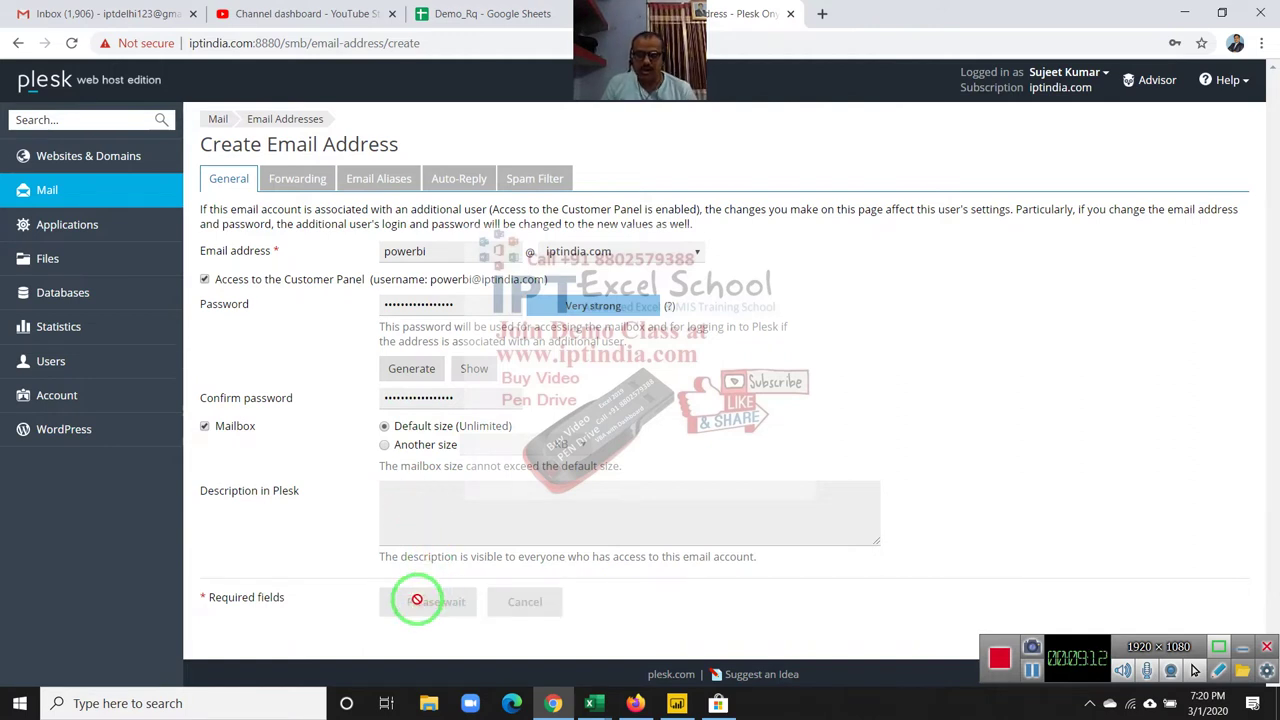
pyautogui.click(822, 15)
# - Load the Horde webmail login at webmail.iptindia.com in the new tab, then return to Plesk
pyautogui.write('ma')
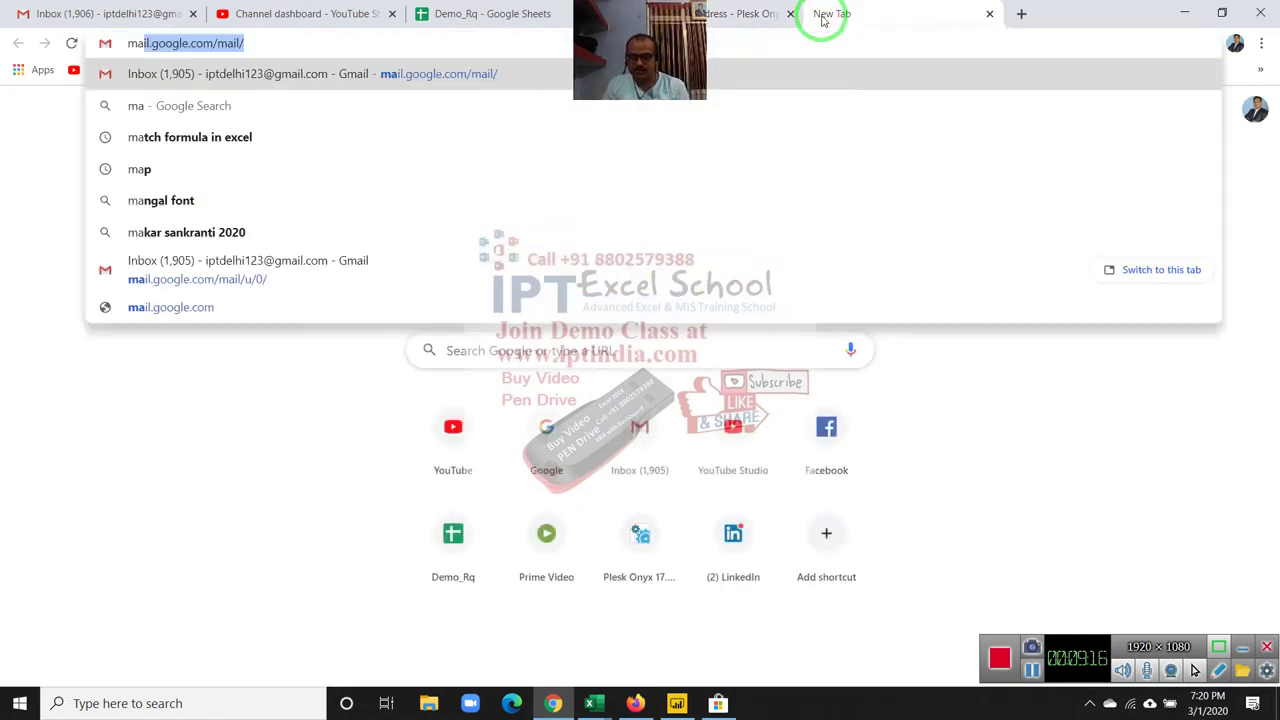
pyautogui.write('il')
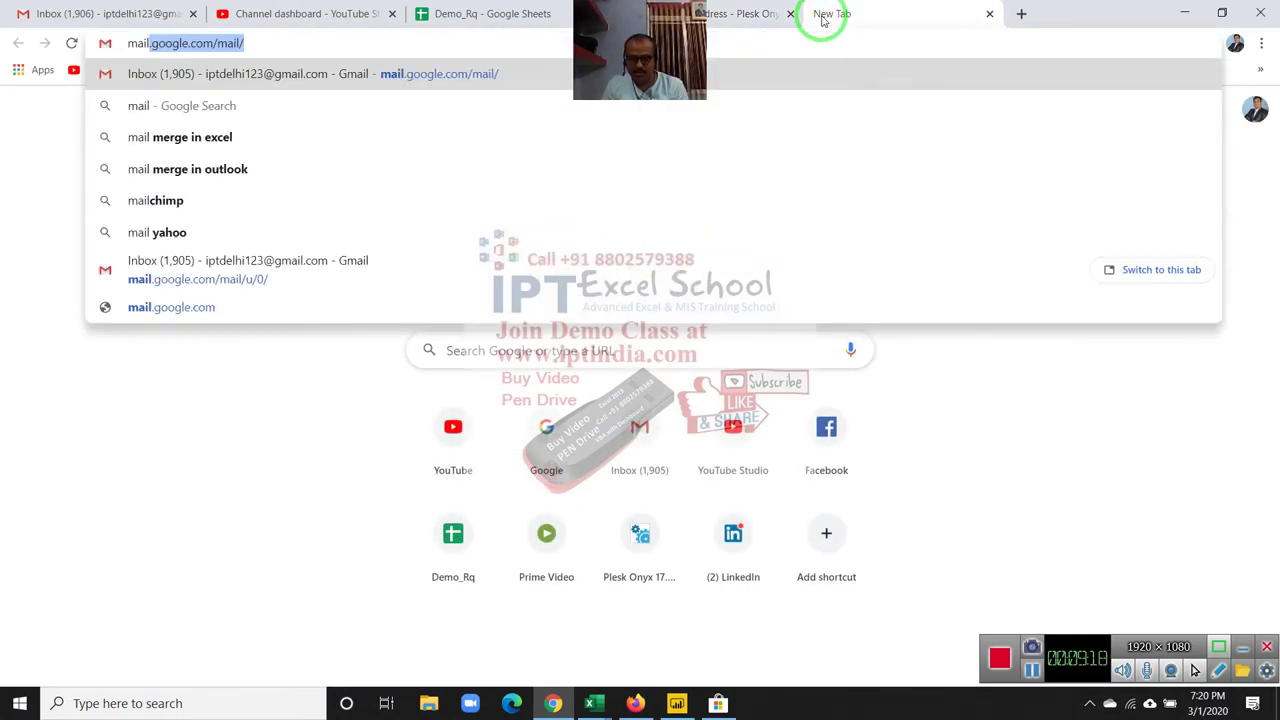
pyautogui.press('BackSpace')
pyautogui.press('BackSpace')
pyautogui.press('BackSpace')
pyautogui.press('BackSpace')
pyautogui.press('BackSpace')
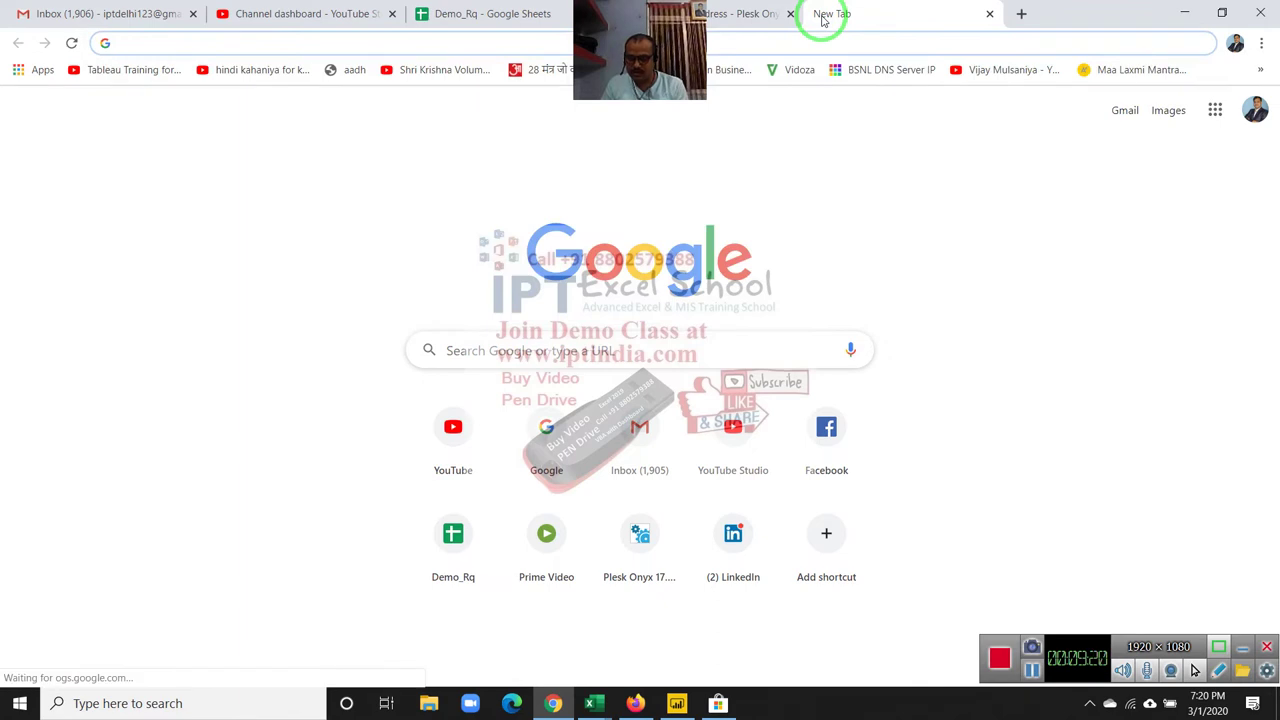
pyautogui.write('web.whatsapp.com')
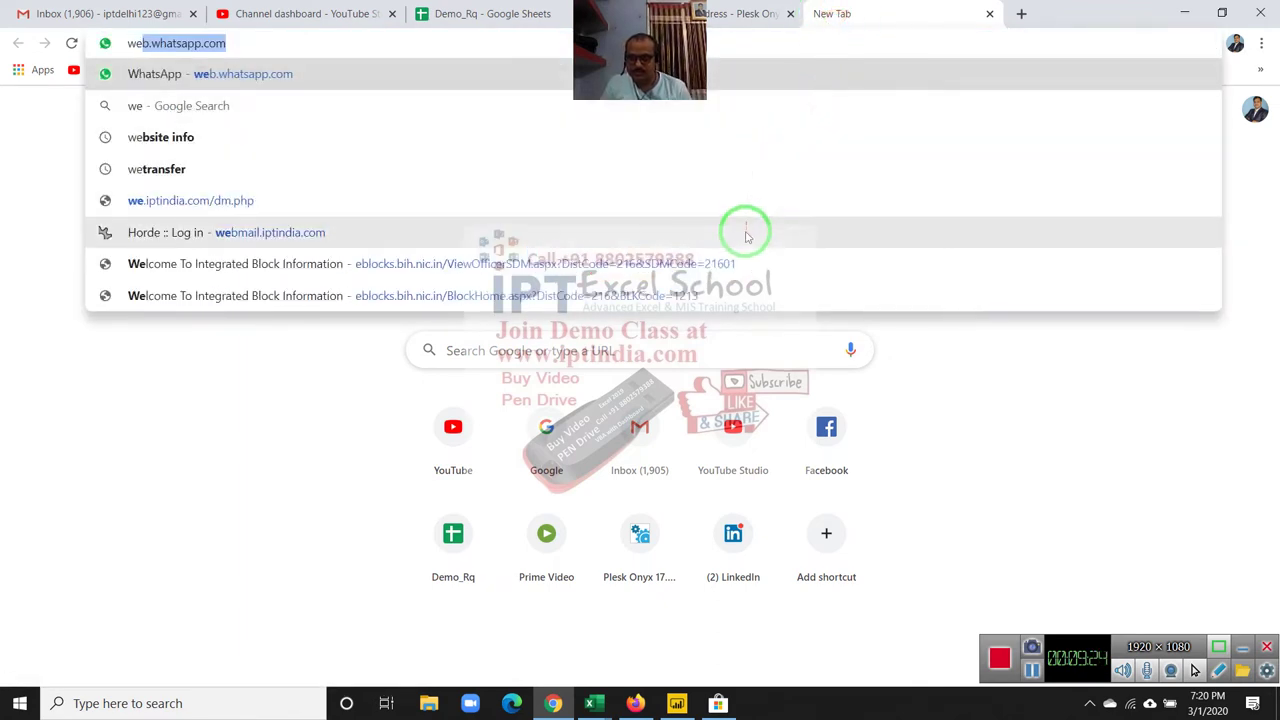
pyautogui.click(745, 236)
pyautogui.click(712, 13)
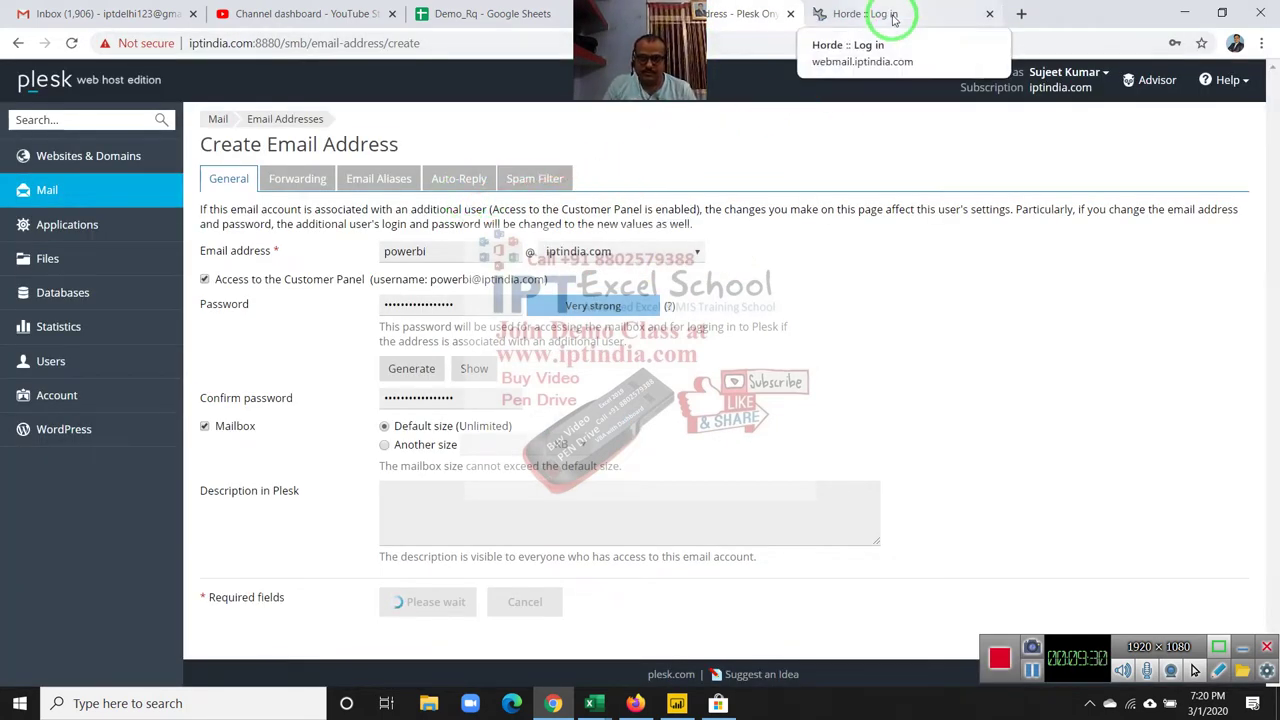
# - Log in to Horde Webmail with the new work account's e-mail address and password
pyautogui.click(865, 30)
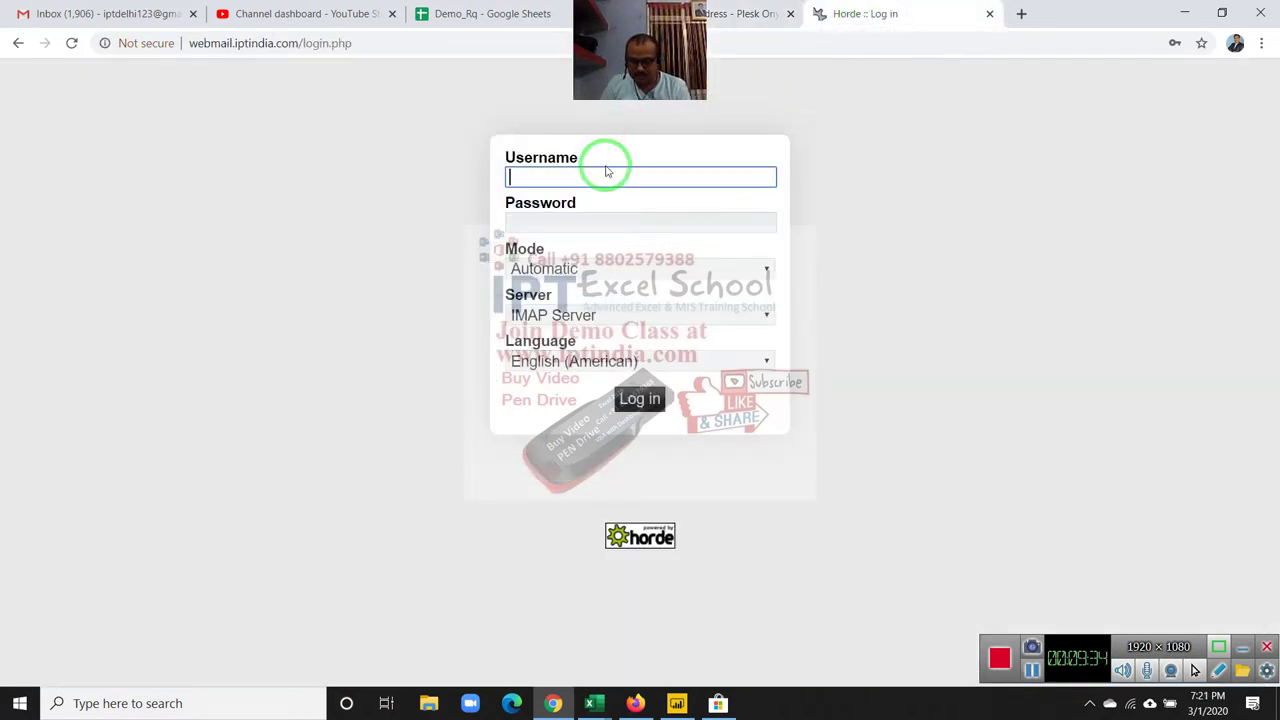
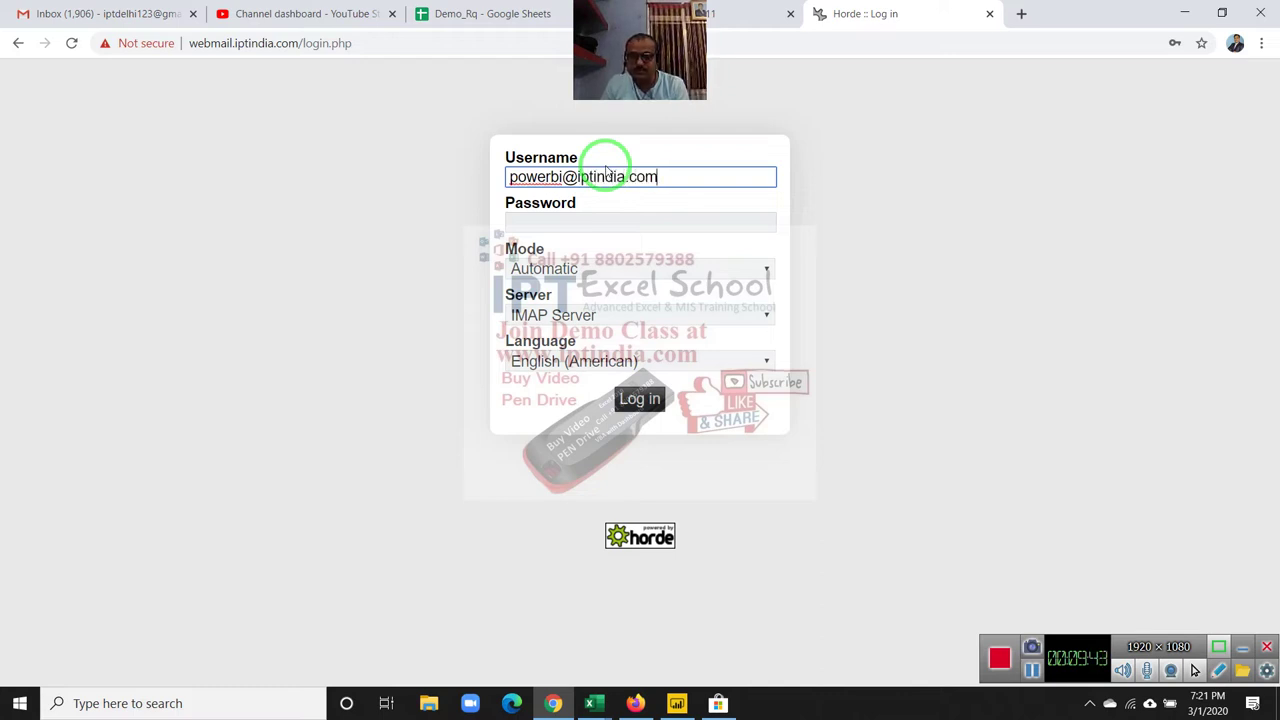
pyautogui.press('Tab')
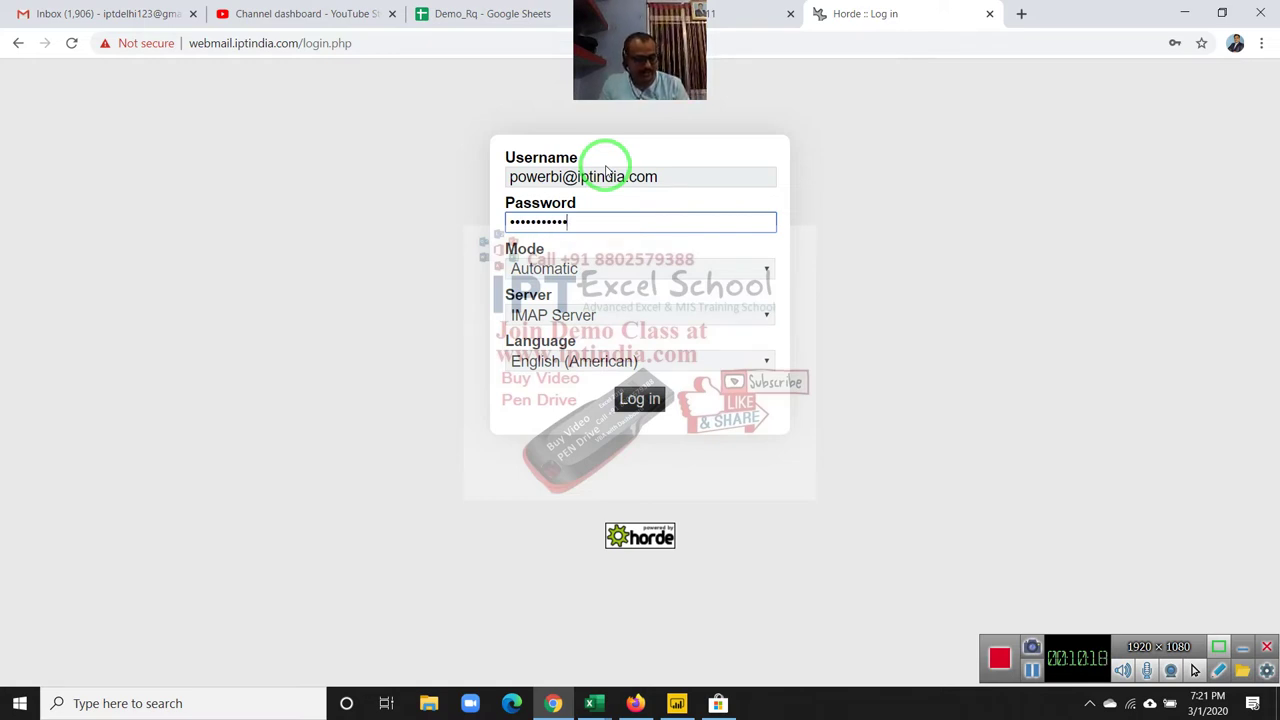
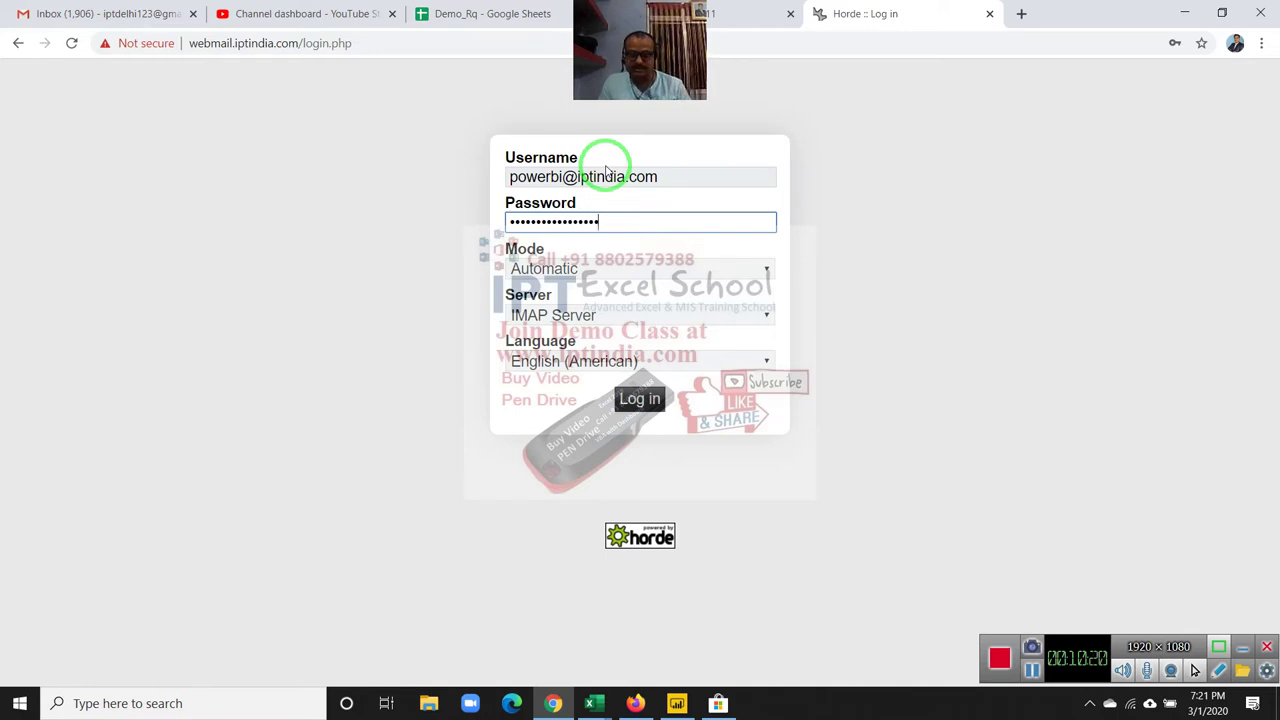
pyautogui.click(640, 402)
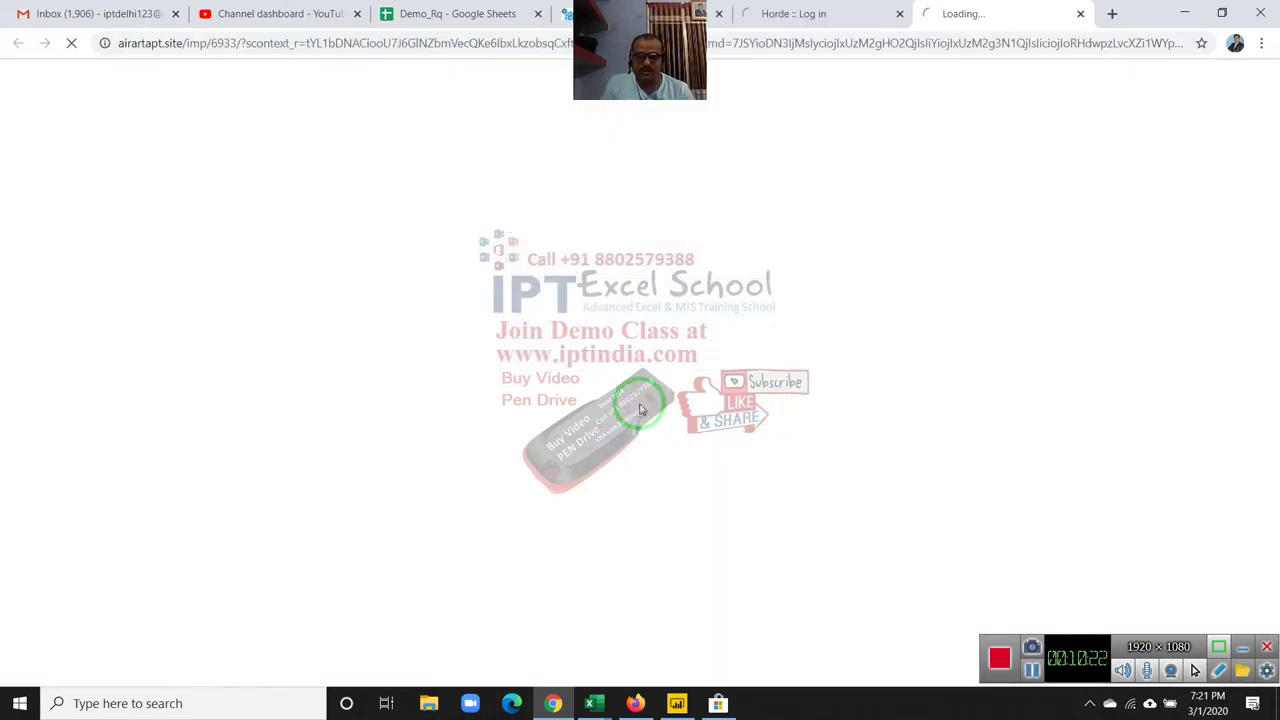
# - Close the pop-up site, confirm the new account in Plesk's mail list, and return to Horde
pyautogui.click(1080, 14)
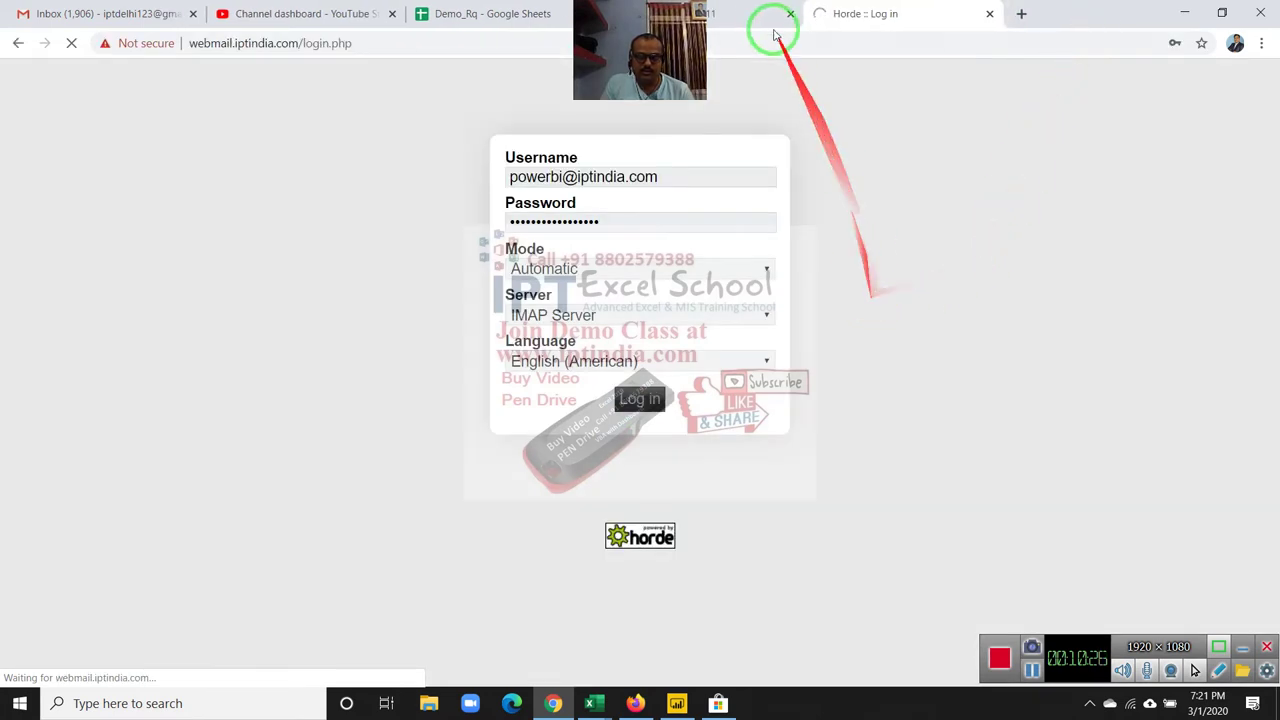
pyautogui.click(714, 14)
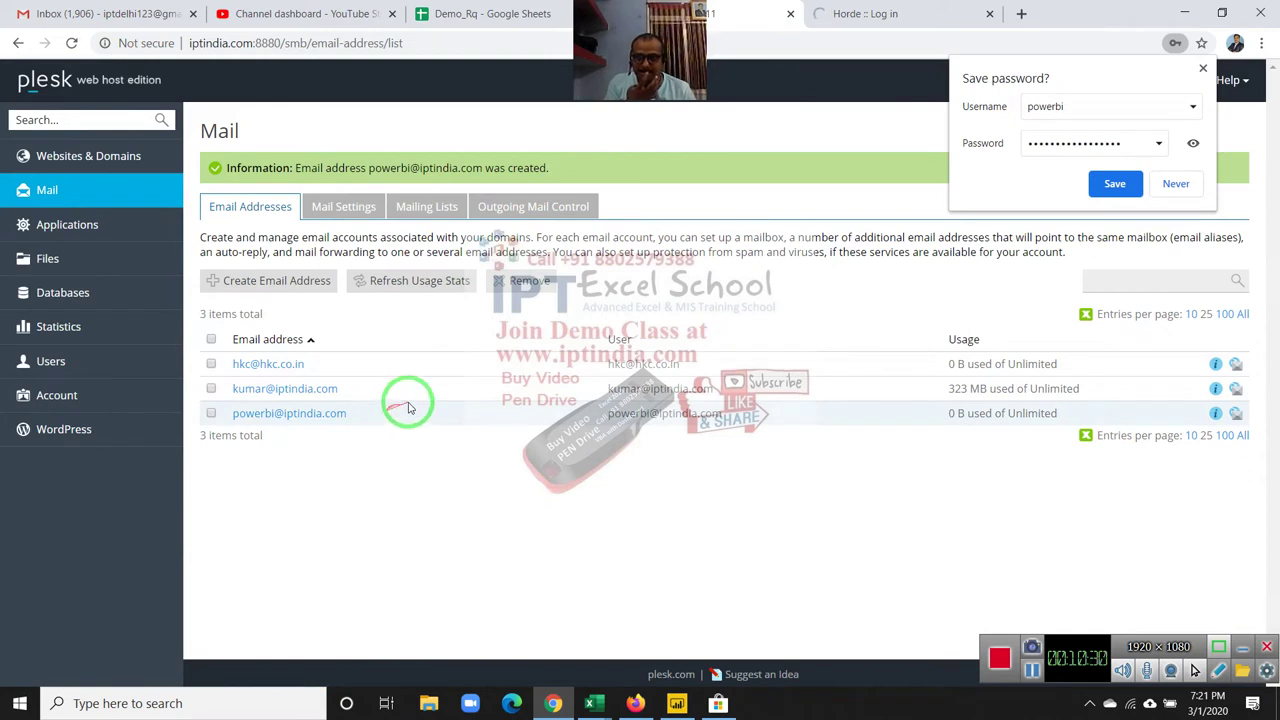
pyautogui.moveTo(485, 410); pyautogui.dragTo(515, 517)
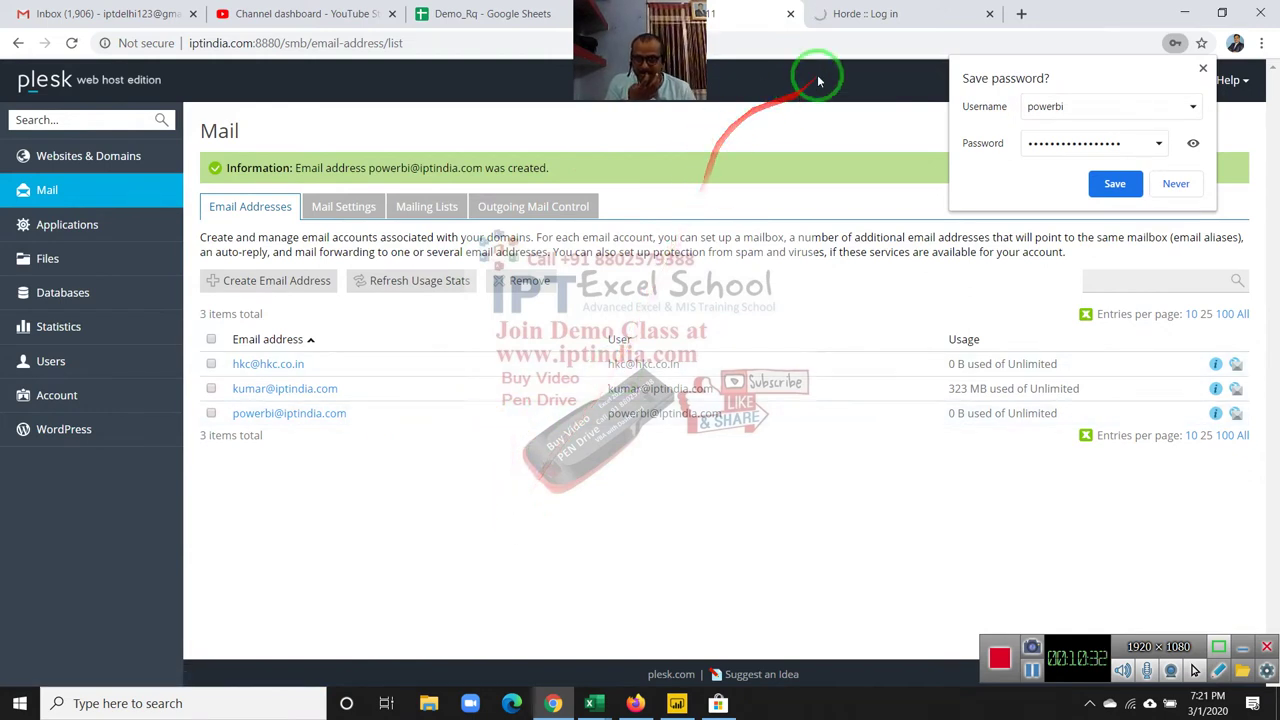
pyautogui.click(845, 20)
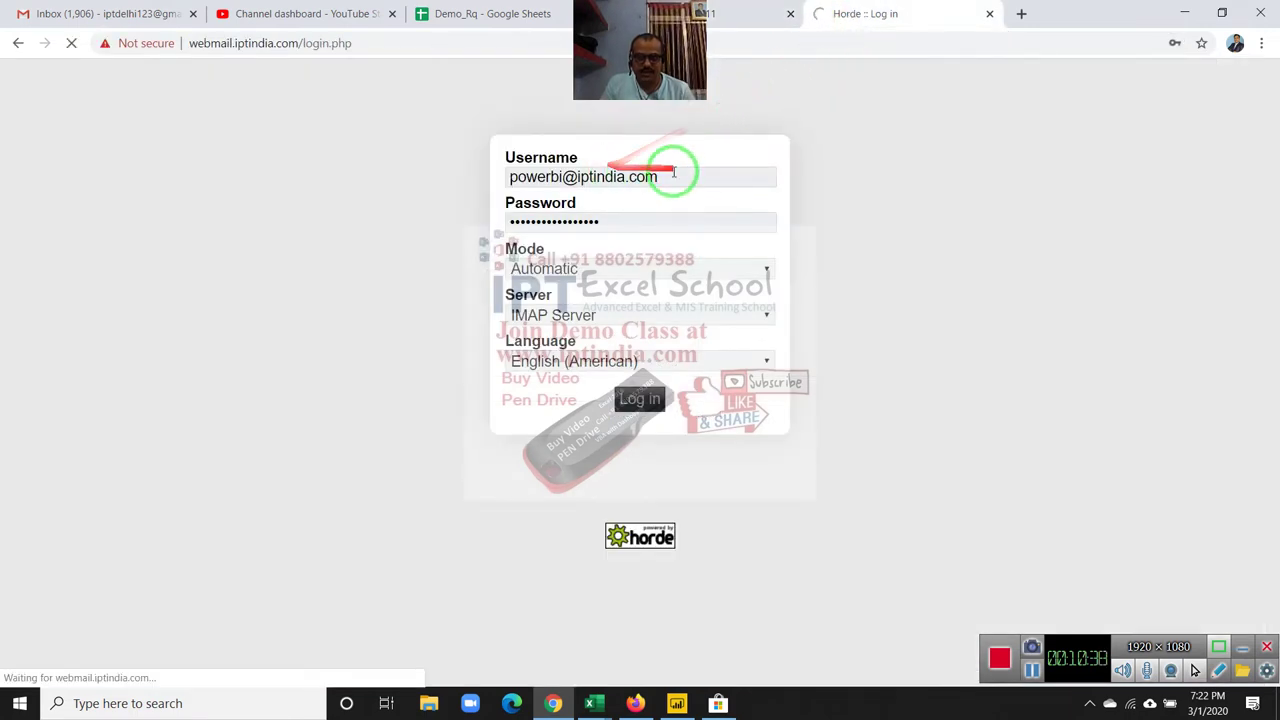
# - In Firefox, move from the Microsoft sign-in page to the Power BI getting-started pricing page
pyautogui.click(640, 706)
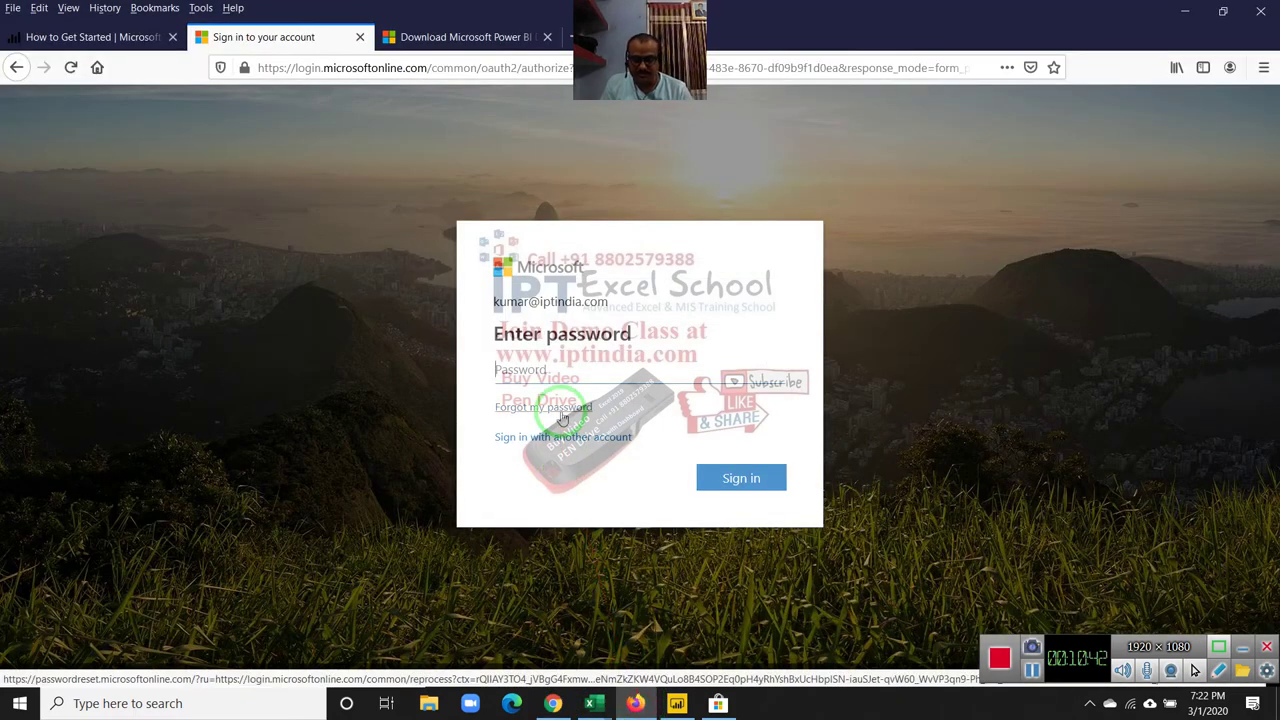
pyautogui.click(450, 50)
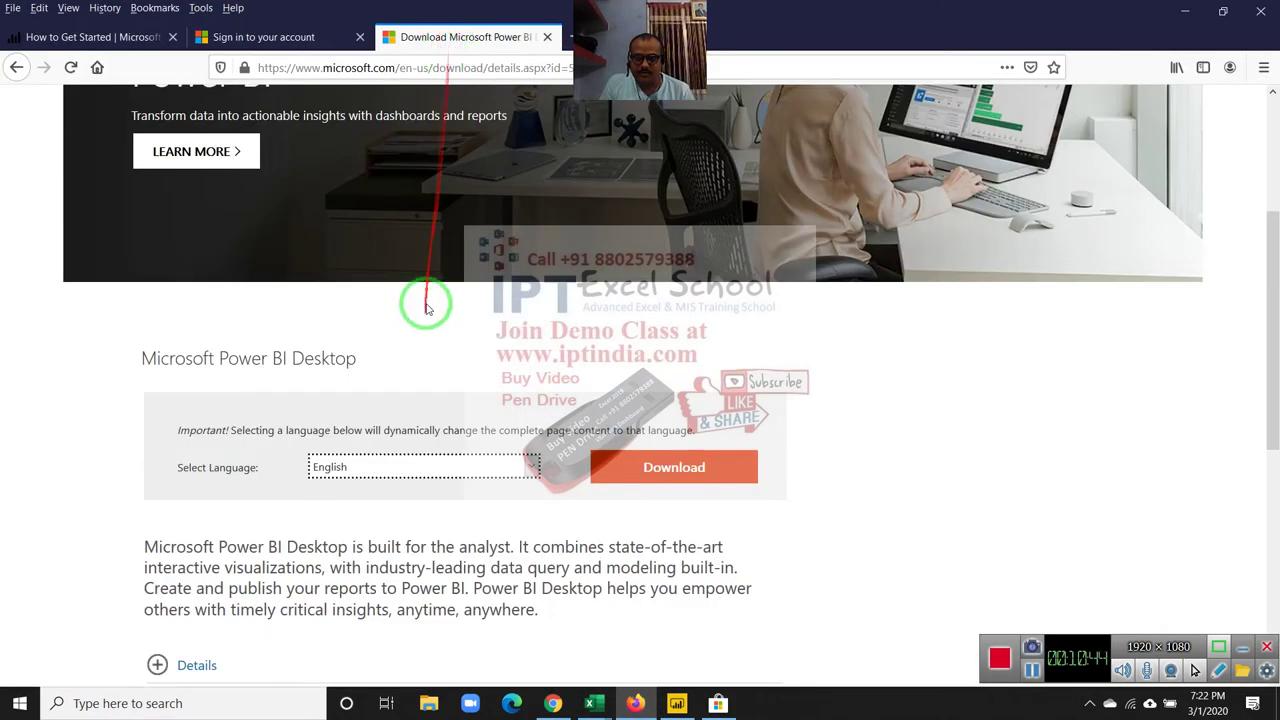
pyautogui.click(235, 48)
pyautogui.click(95, 37)
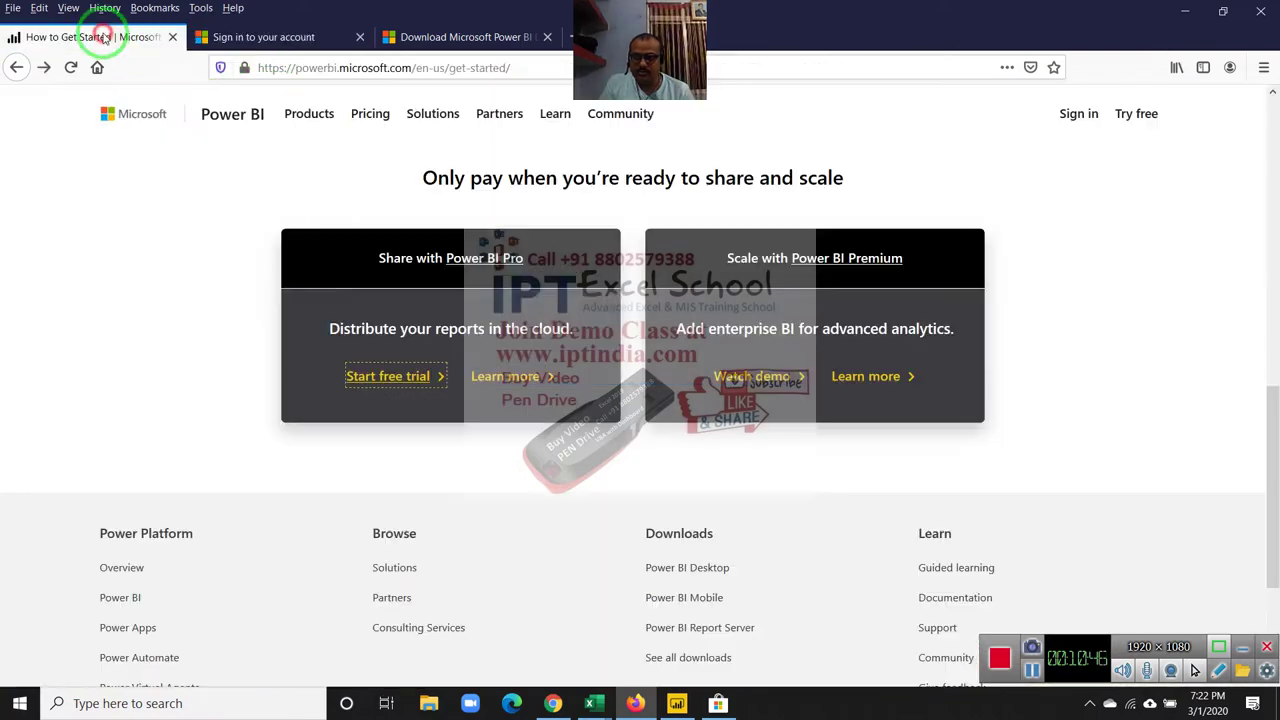
# - Start the Power BI Pro free trial with the work e-mail and confirm it's a company address
pyautogui.click(417, 383)
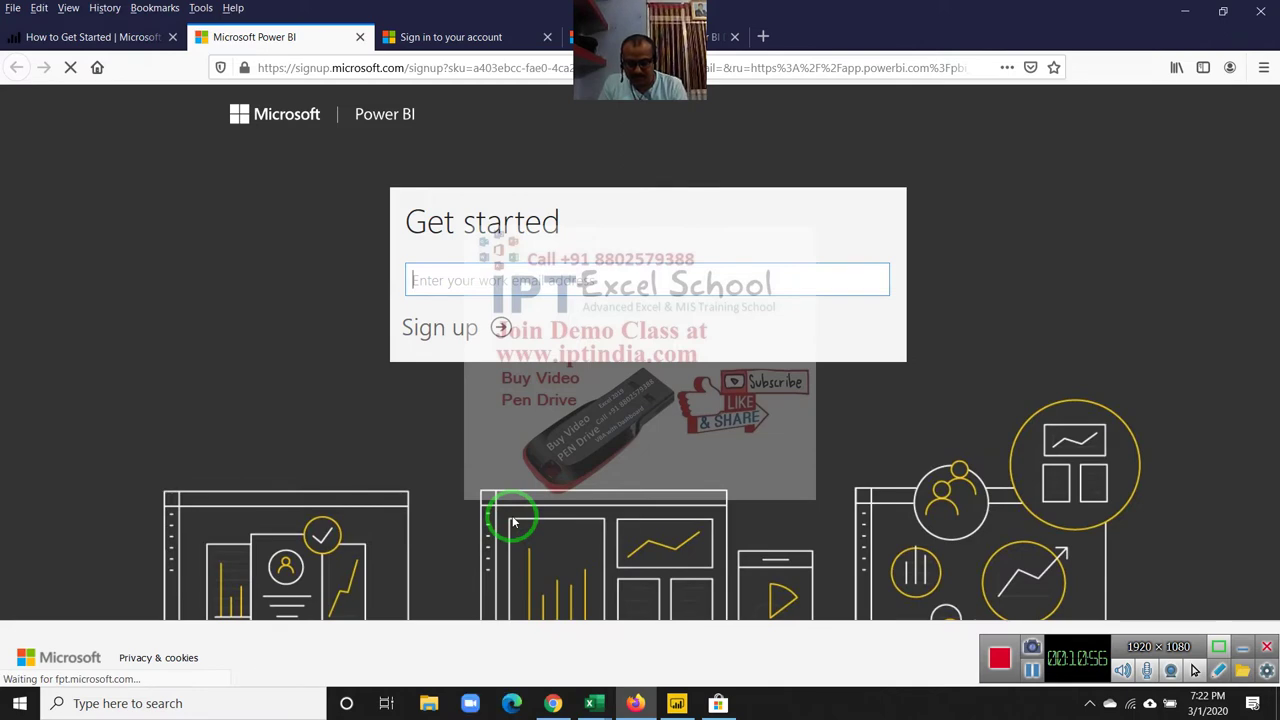
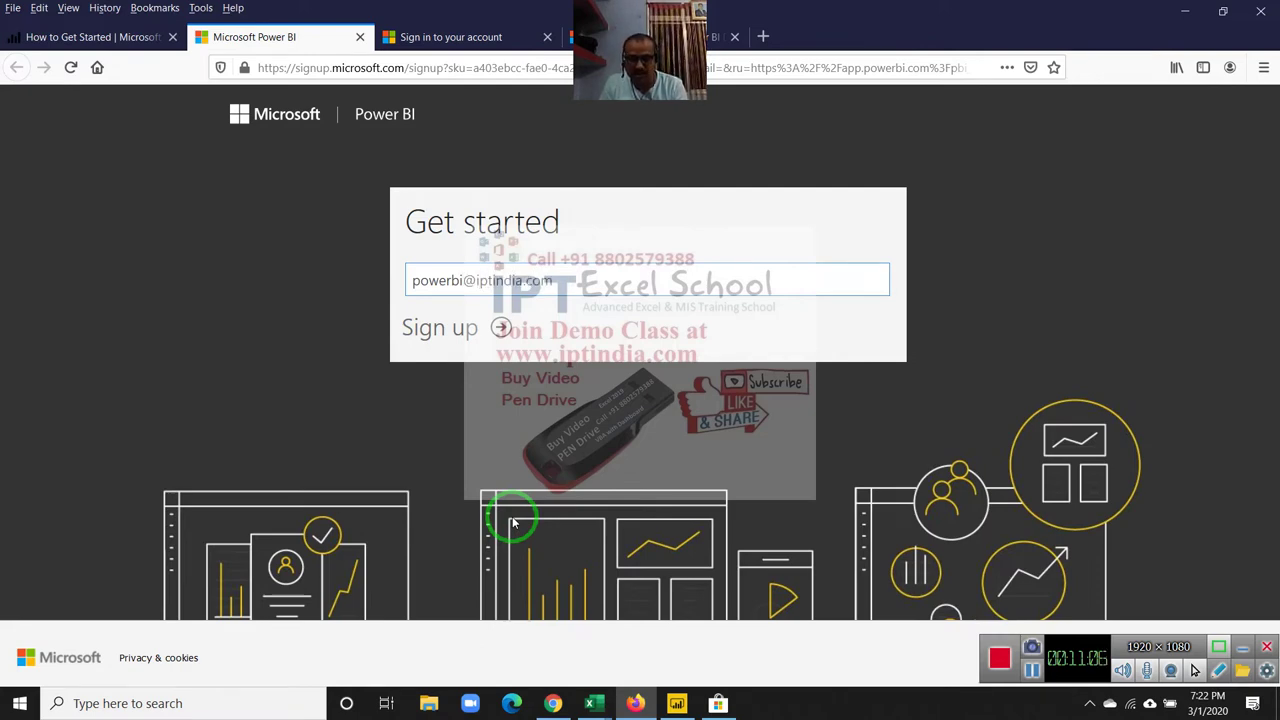
pyautogui.click(501, 327)
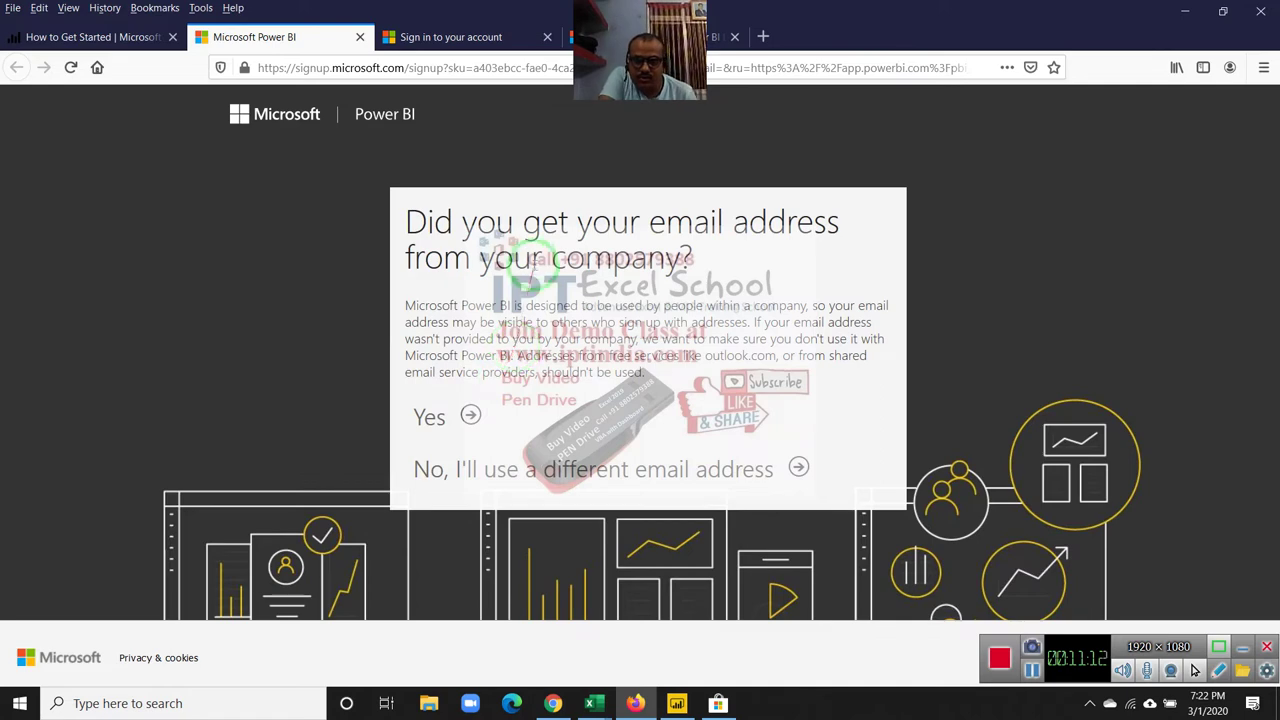
pyautogui.moveTo(735, 229); pyautogui.dragTo(528, 277)
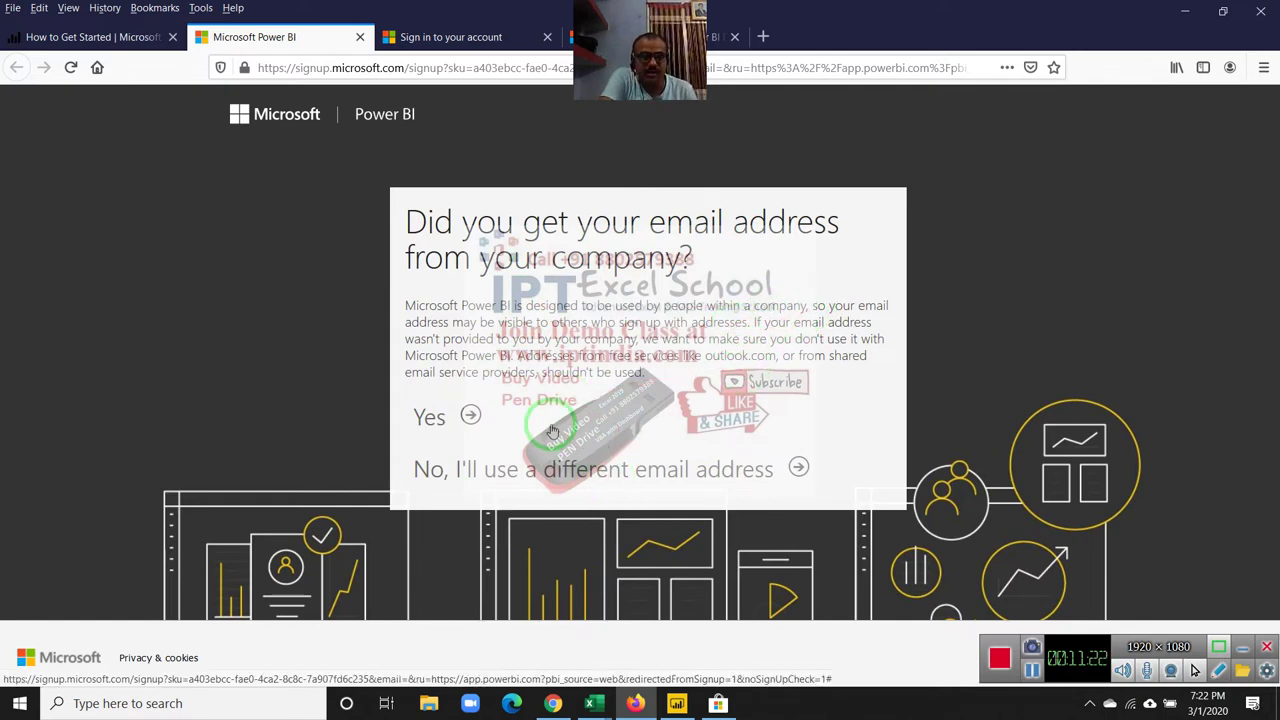
pyautogui.click(467, 416)
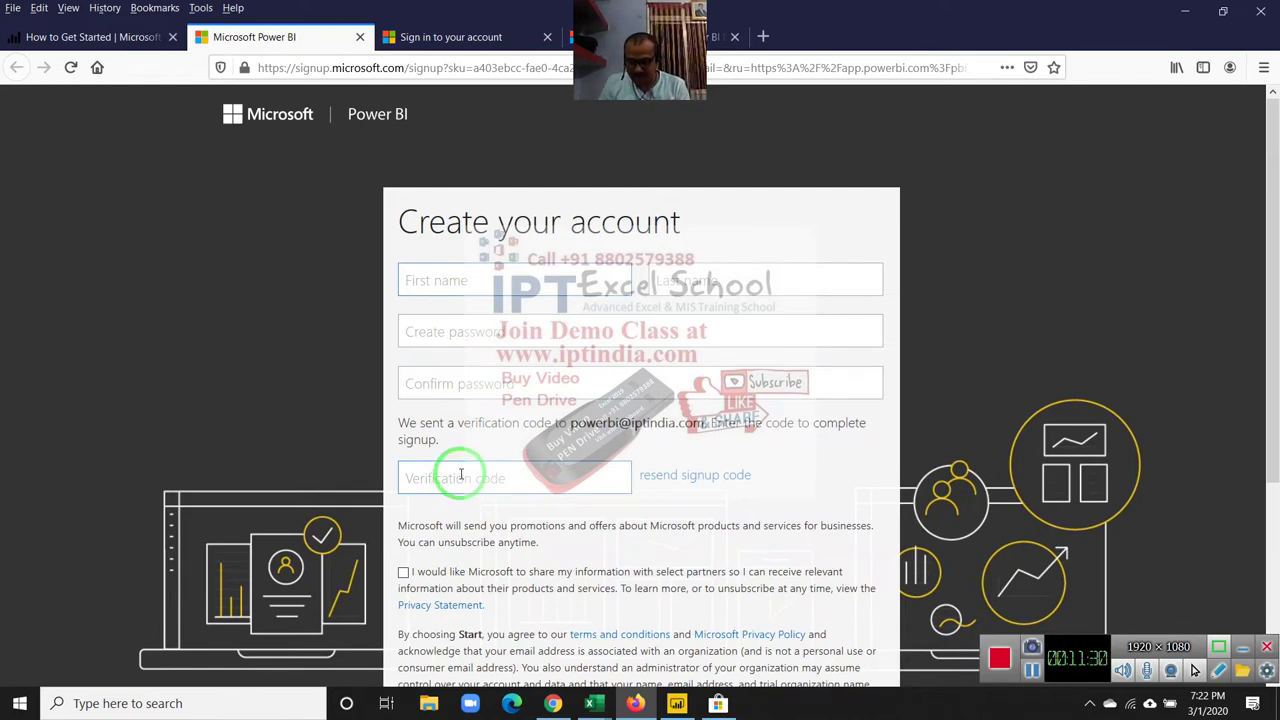
# - Enter the user's first and last name, a new password and its confirmation on Create your account
pyautogui.press('Tab')
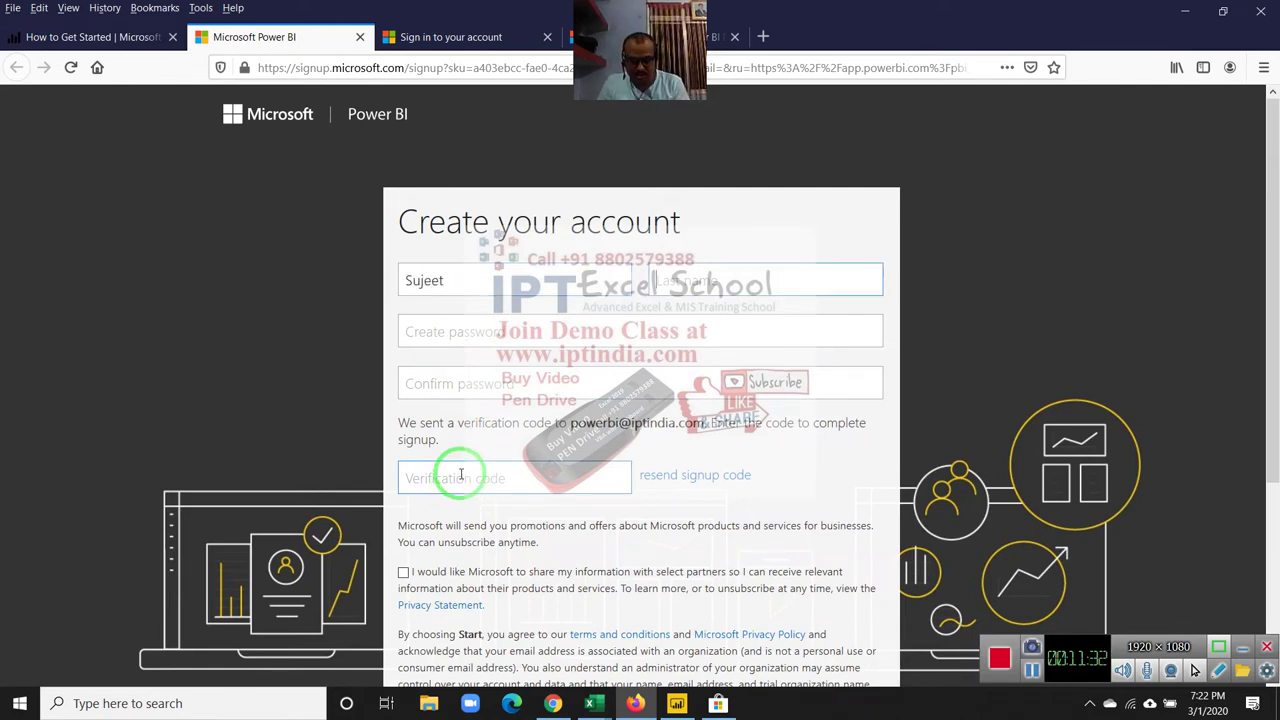
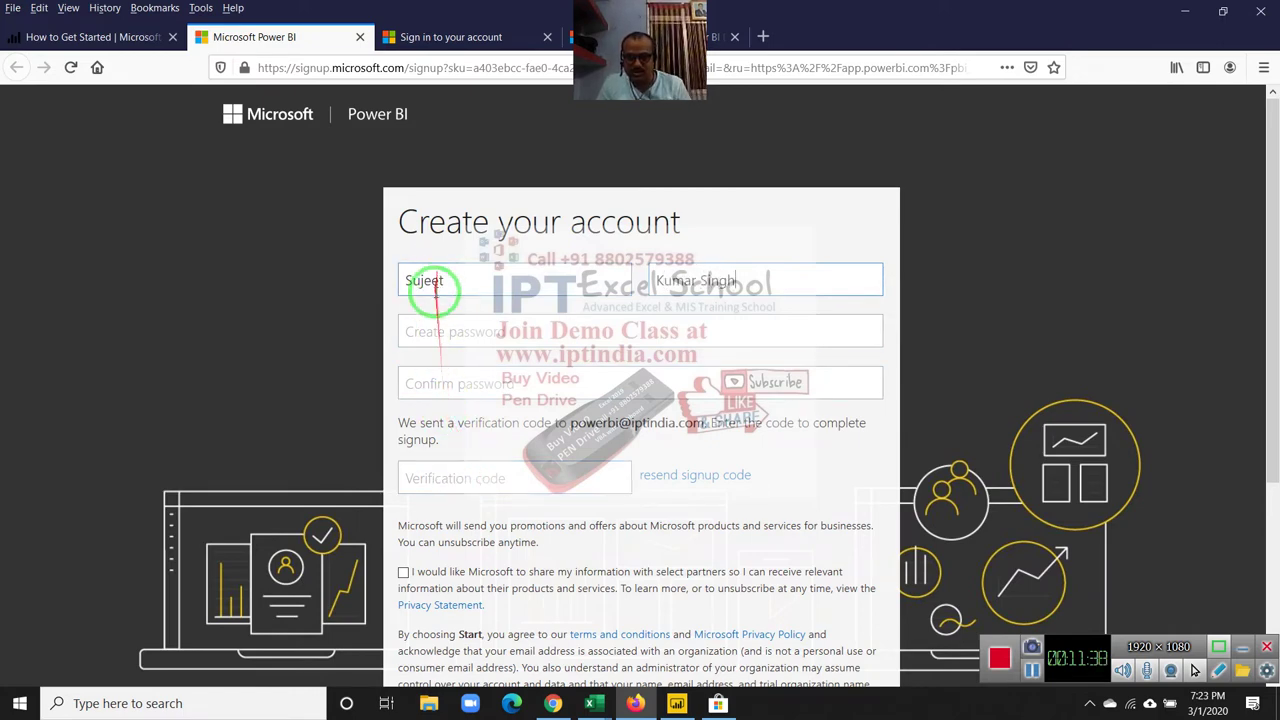
pyautogui.click(430, 280)
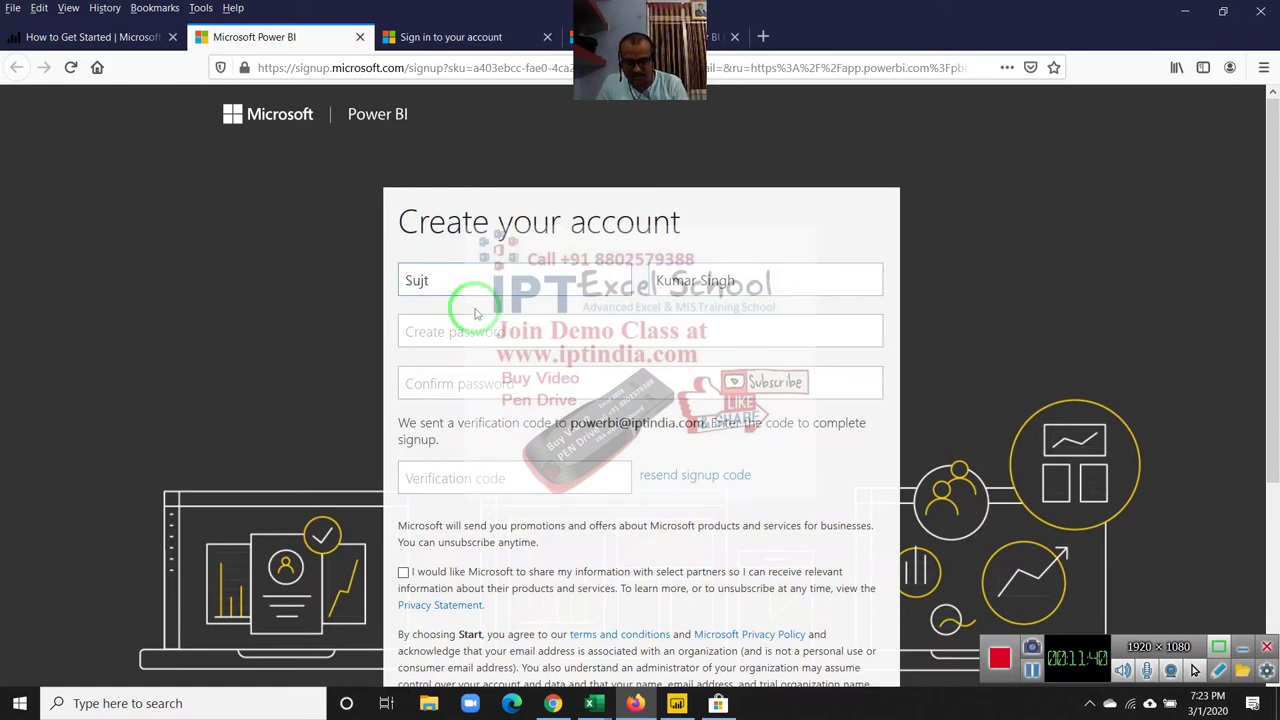
pyautogui.write('i')
pyautogui.click(491, 332)
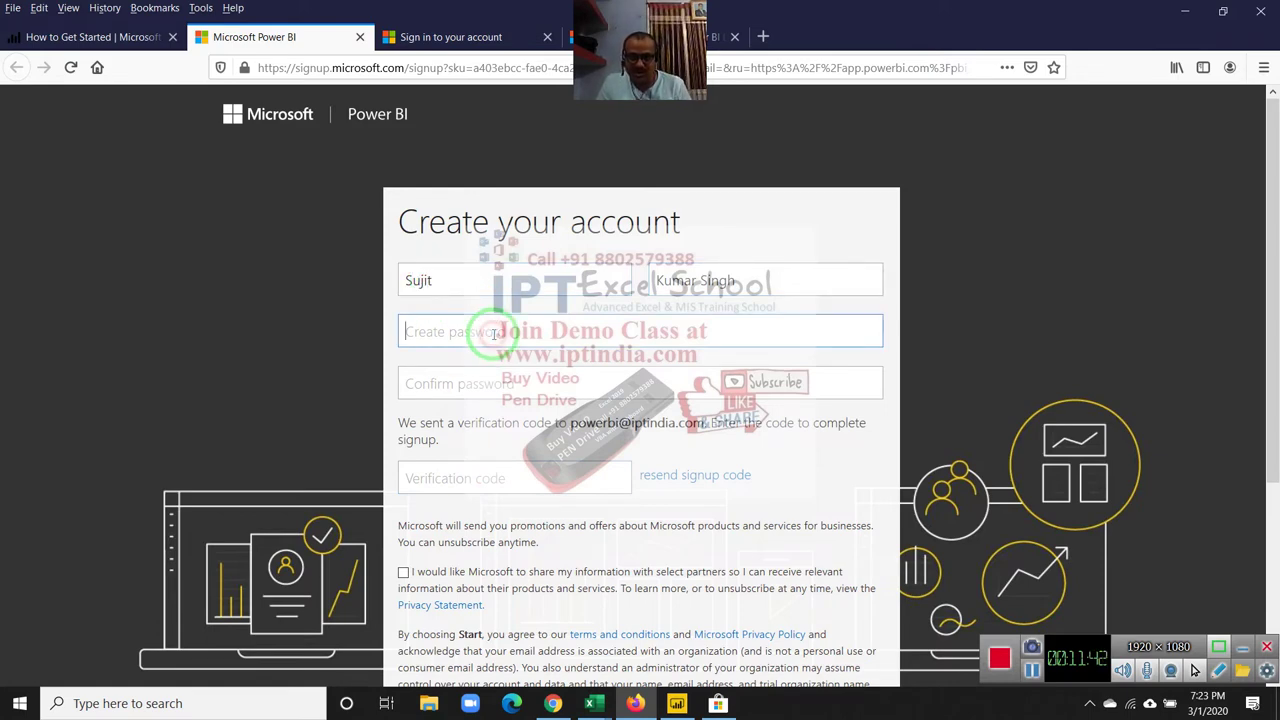
pyautogui.write('P')
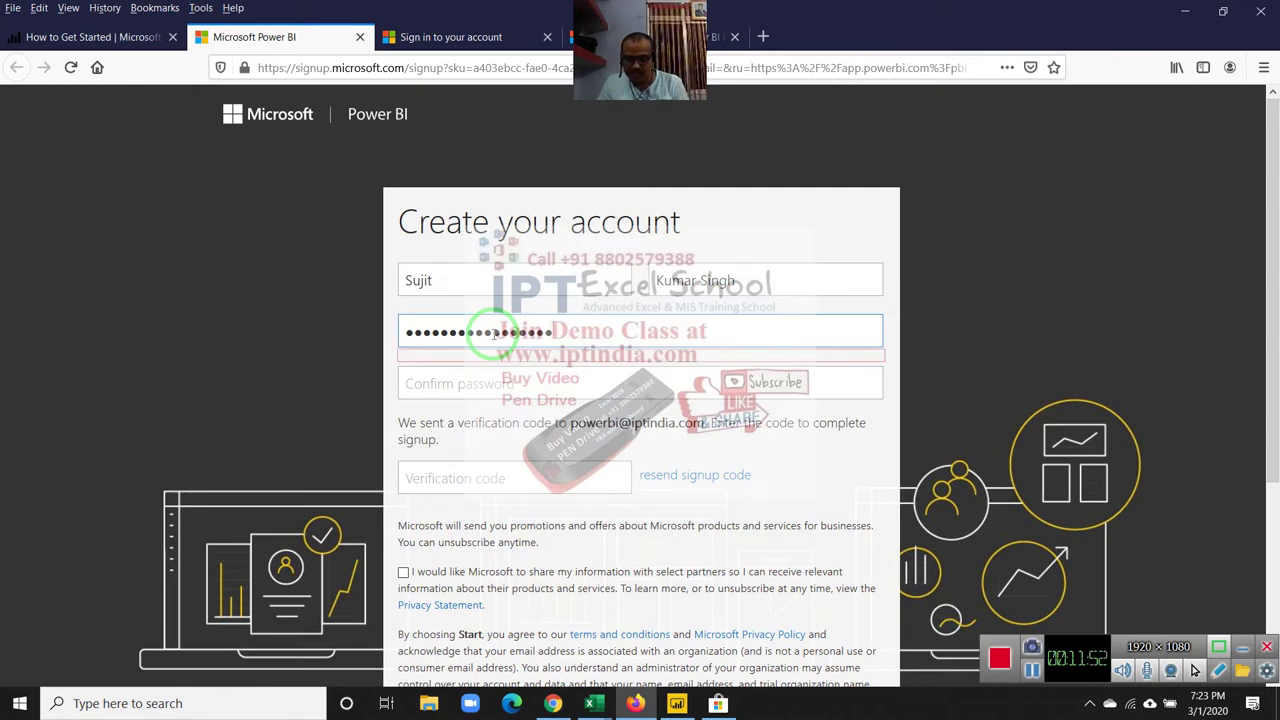
pyautogui.click(495, 380)
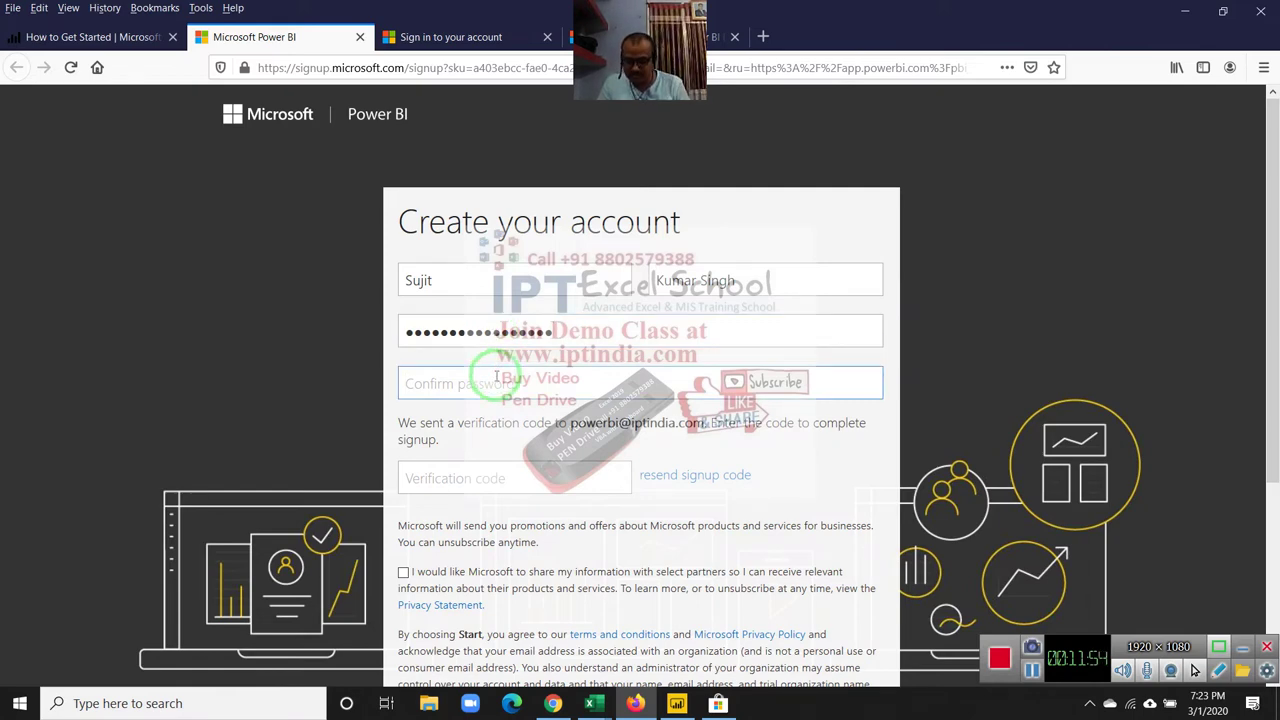
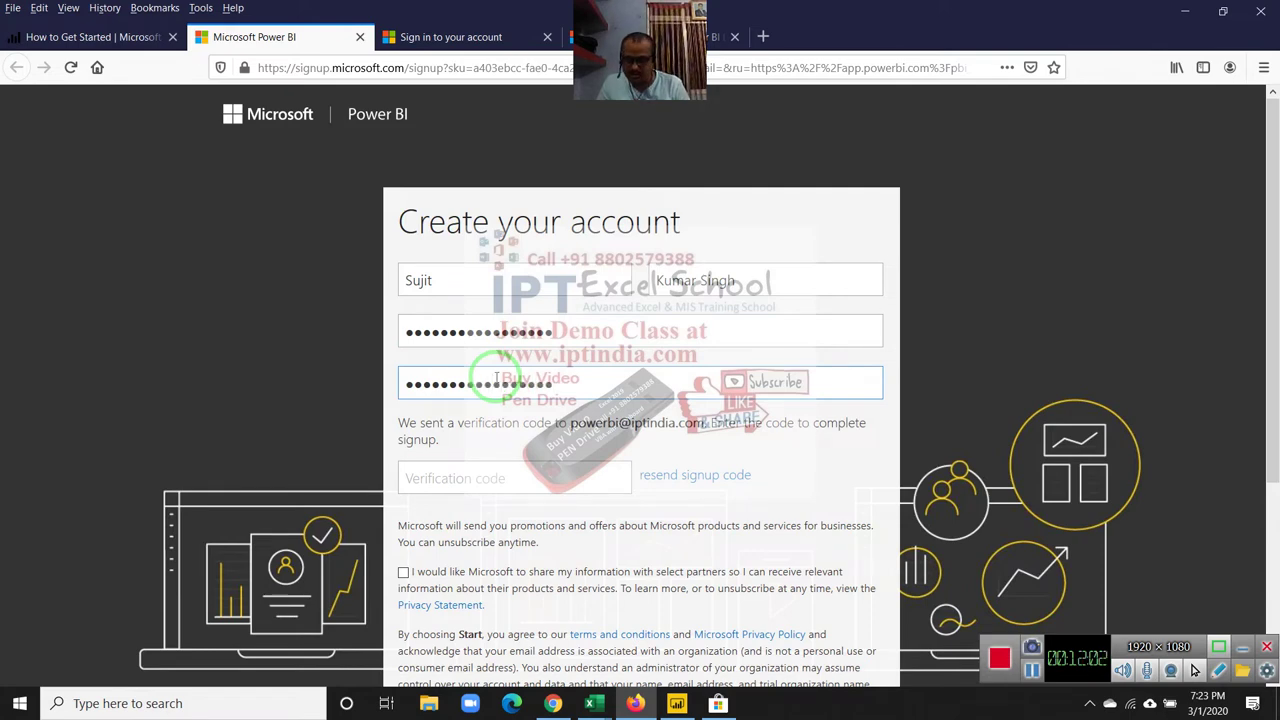
pyautogui.press('Tab')
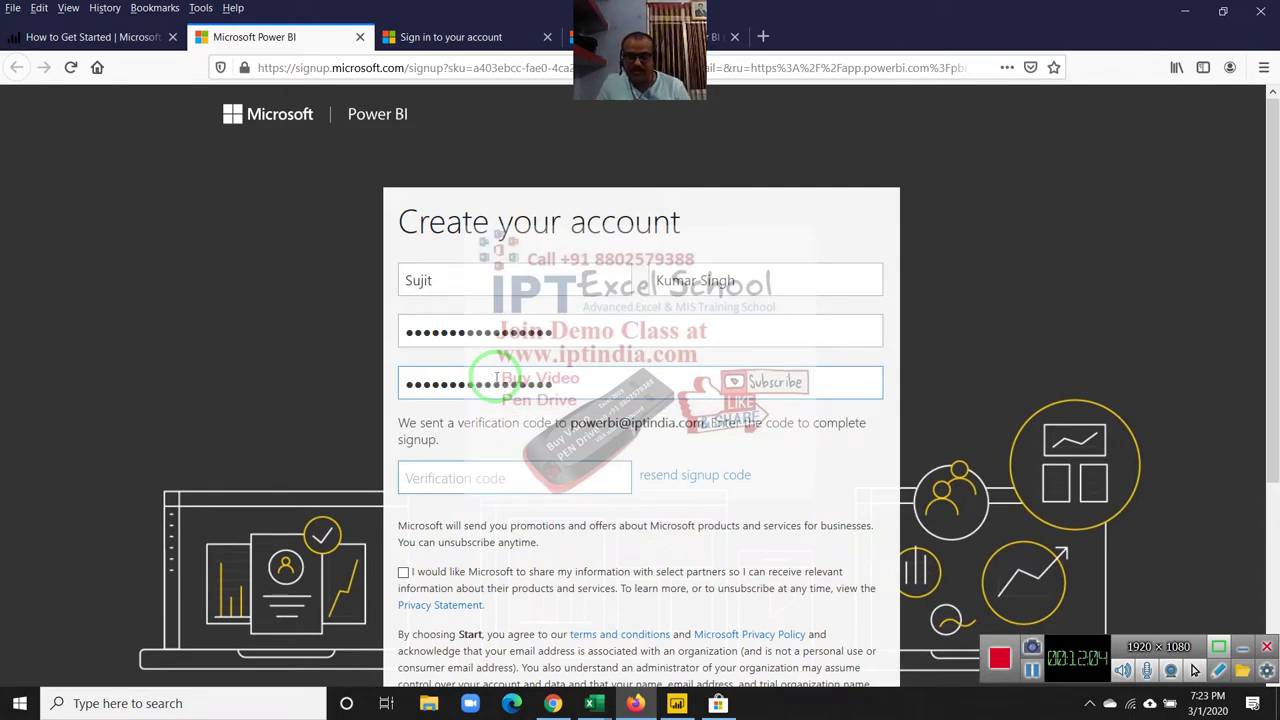
# - Save the webmail login, close the advertising tab, and load the new account's Horde Mail inbox
pyautogui.click(555, 703)
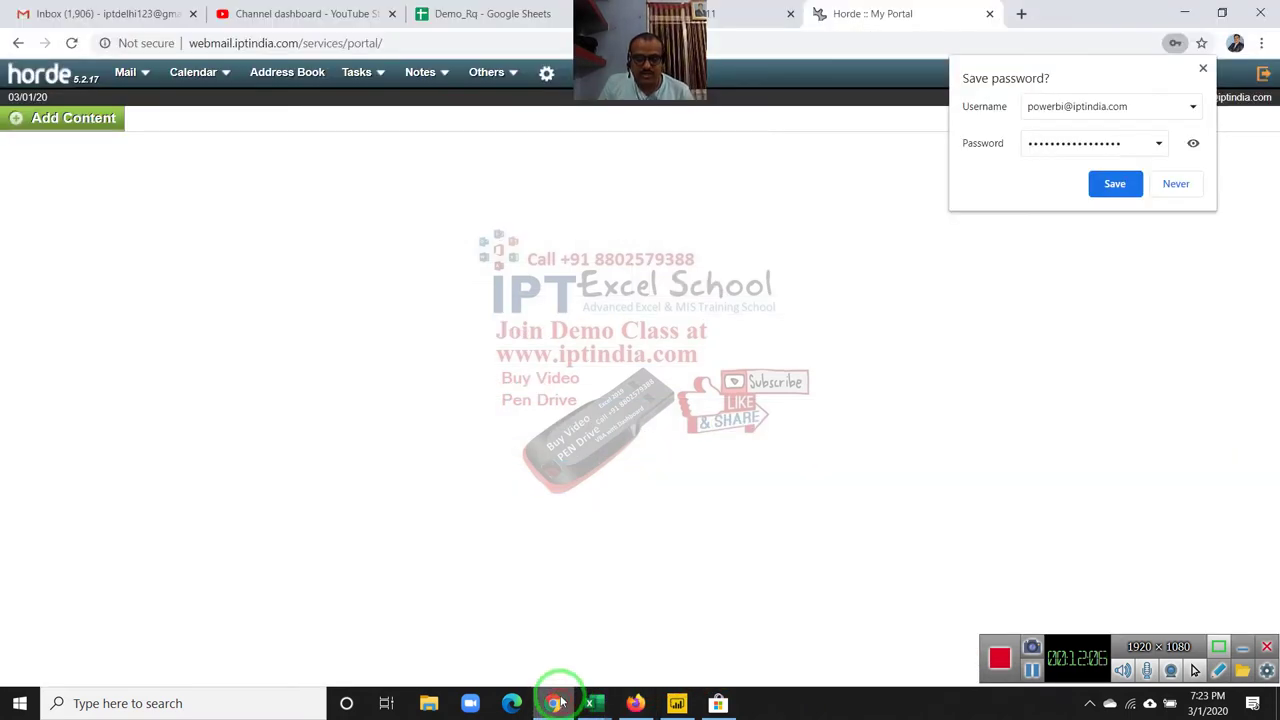
pyautogui.click(1136, 189)
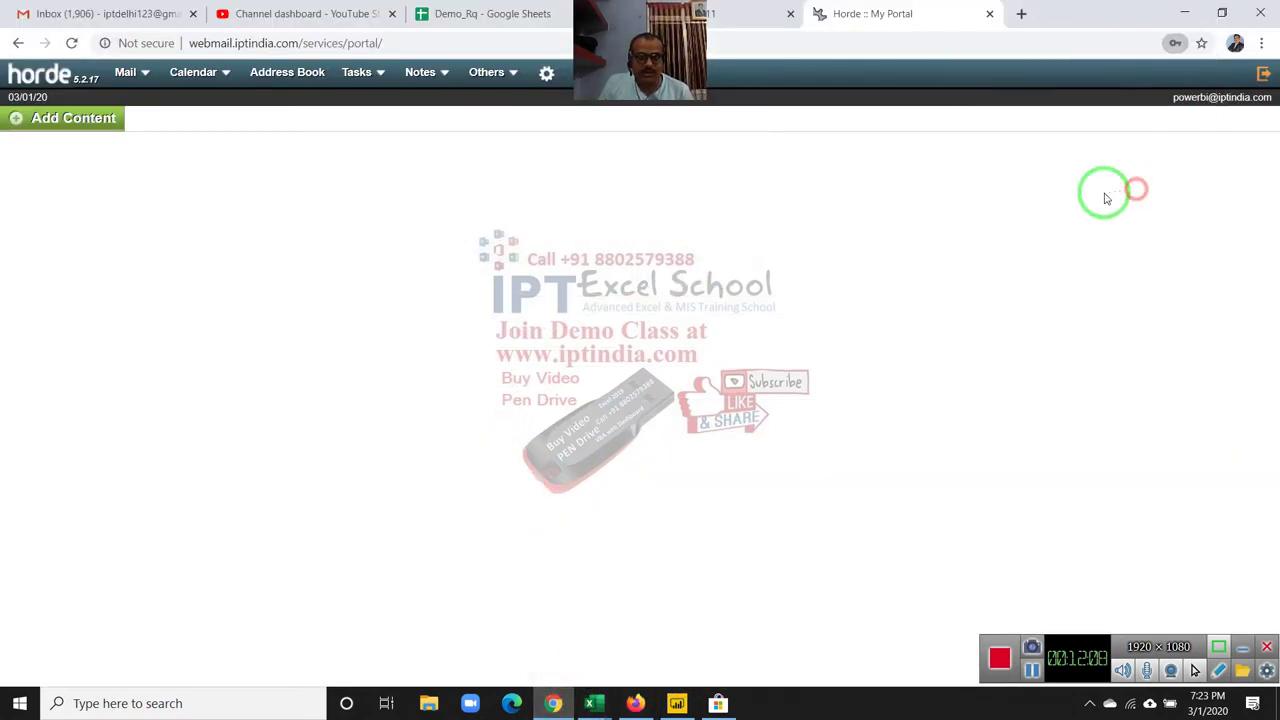
pyautogui.click(130, 78)
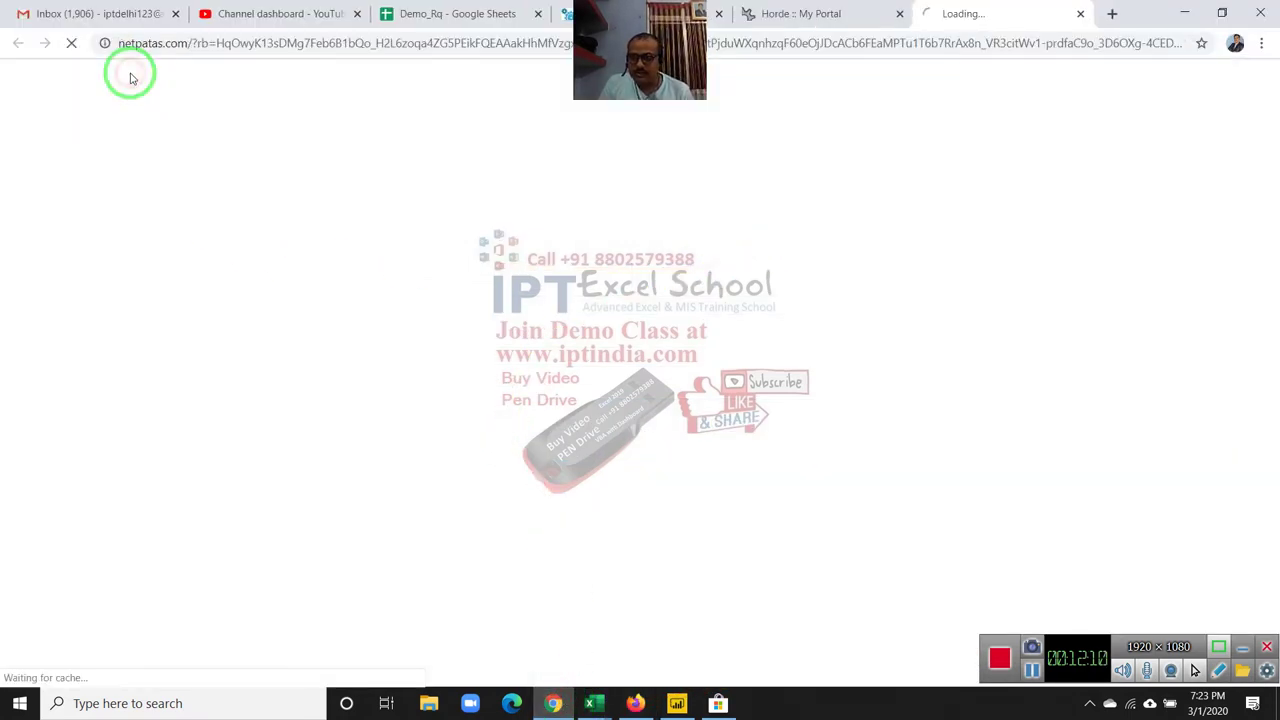
pyautogui.click(1080, 13)
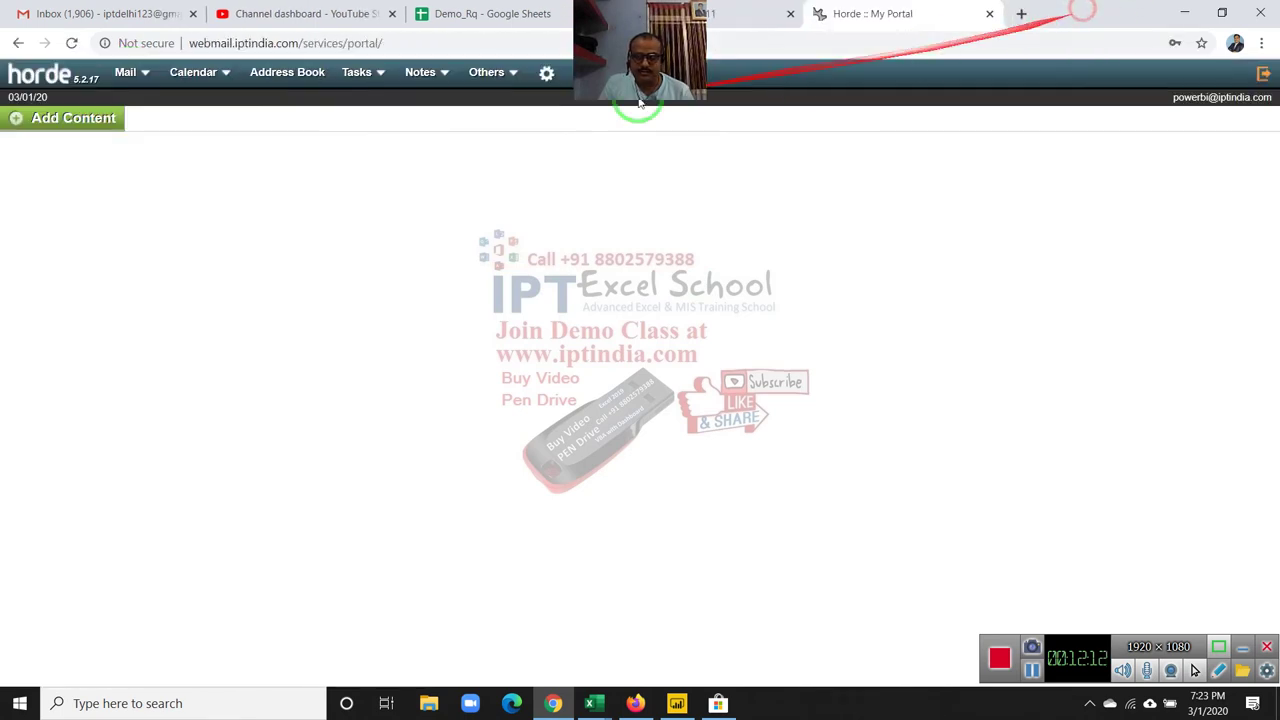
pyautogui.click(127, 73)
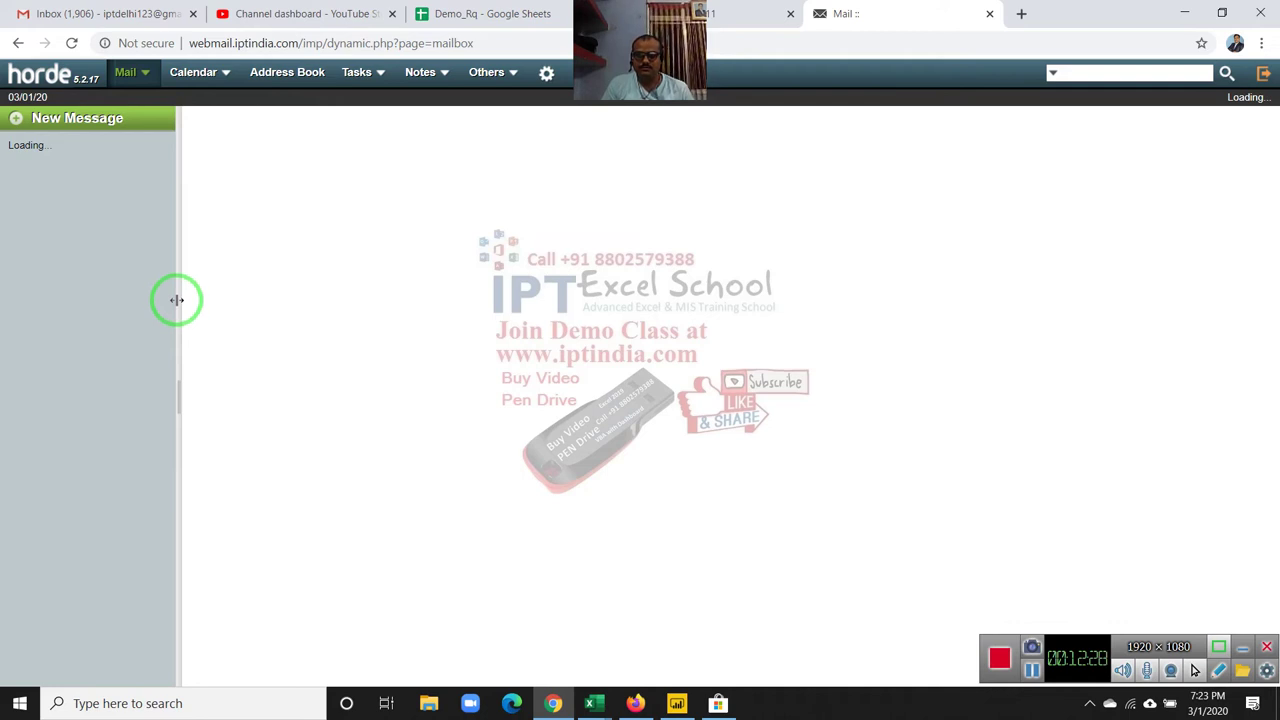
pyautogui.moveTo(570, 705)
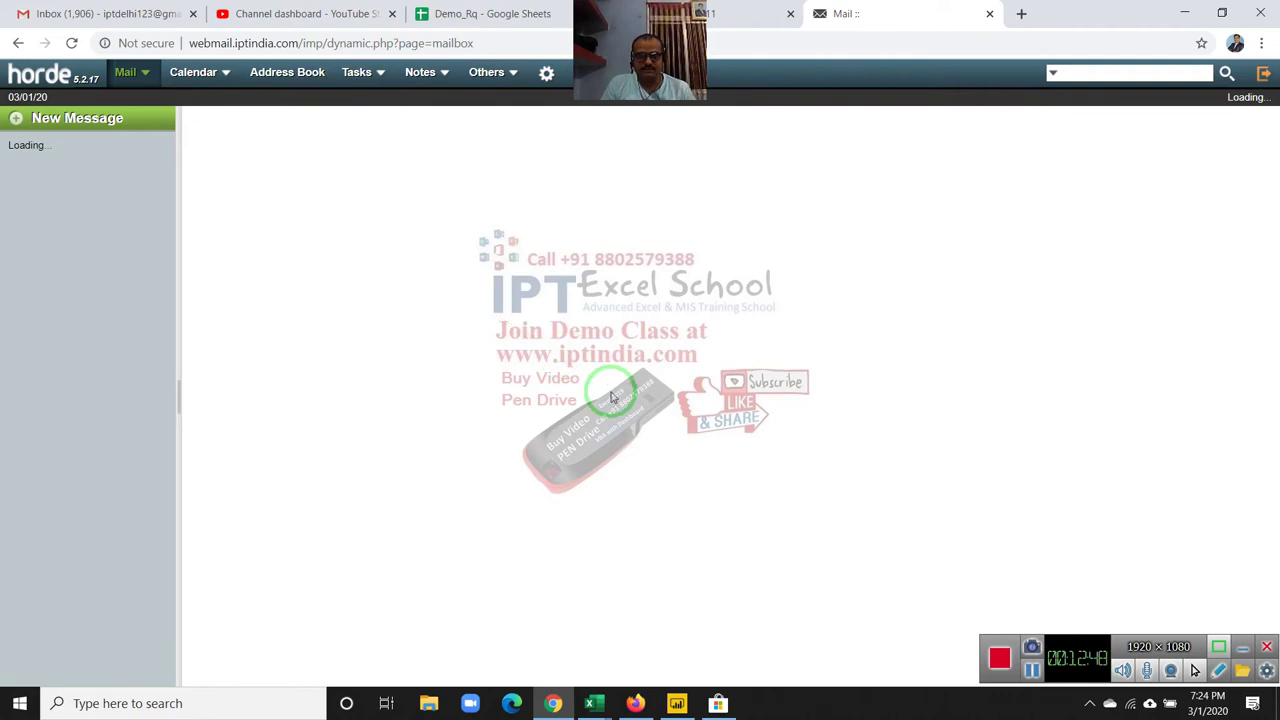
# - Scroll down the Power BI signup form, then go back to the webmail inbox for the code
pyautogui.click(556, 705)
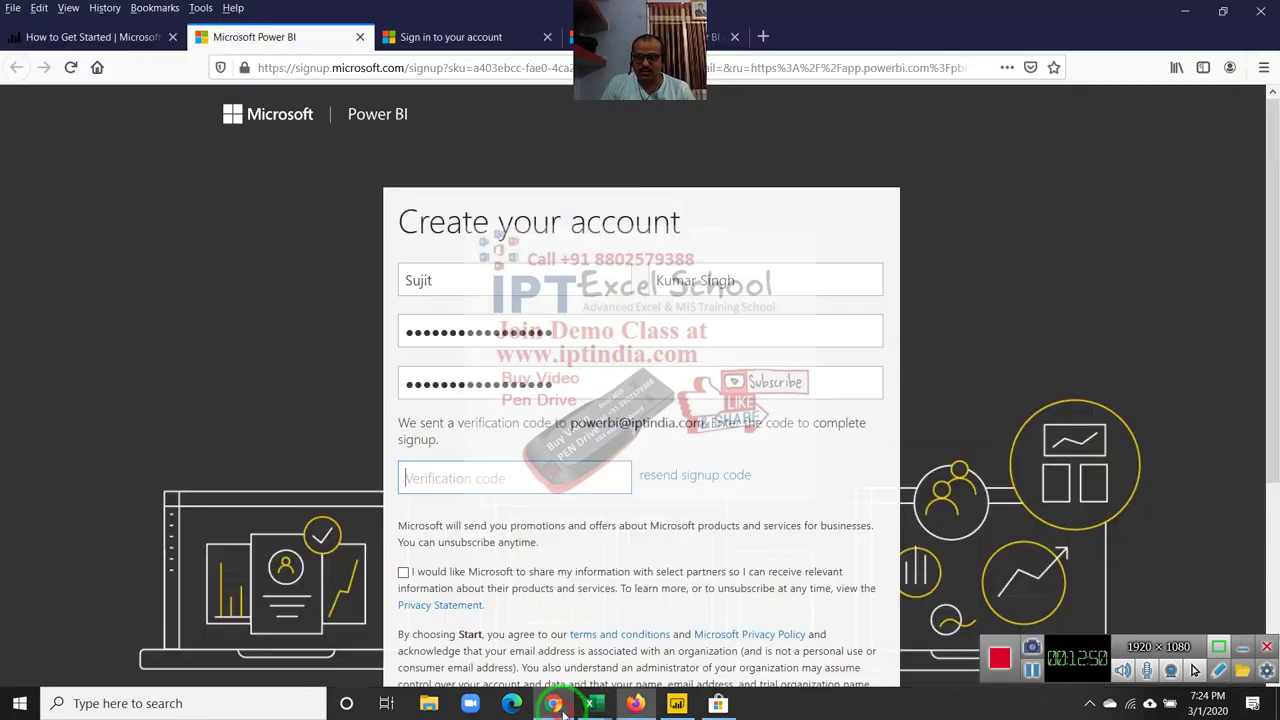
pyautogui.scroll(-3, 545, 585)
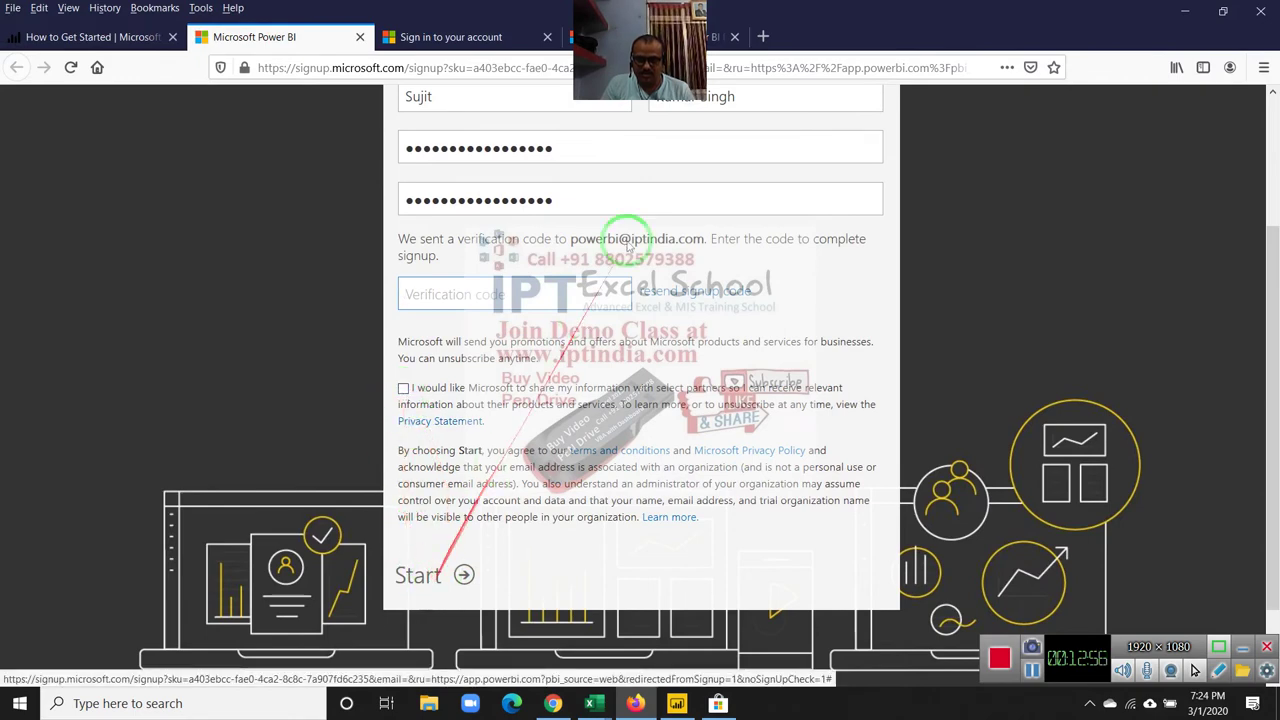
pyautogui.click(553, 704)
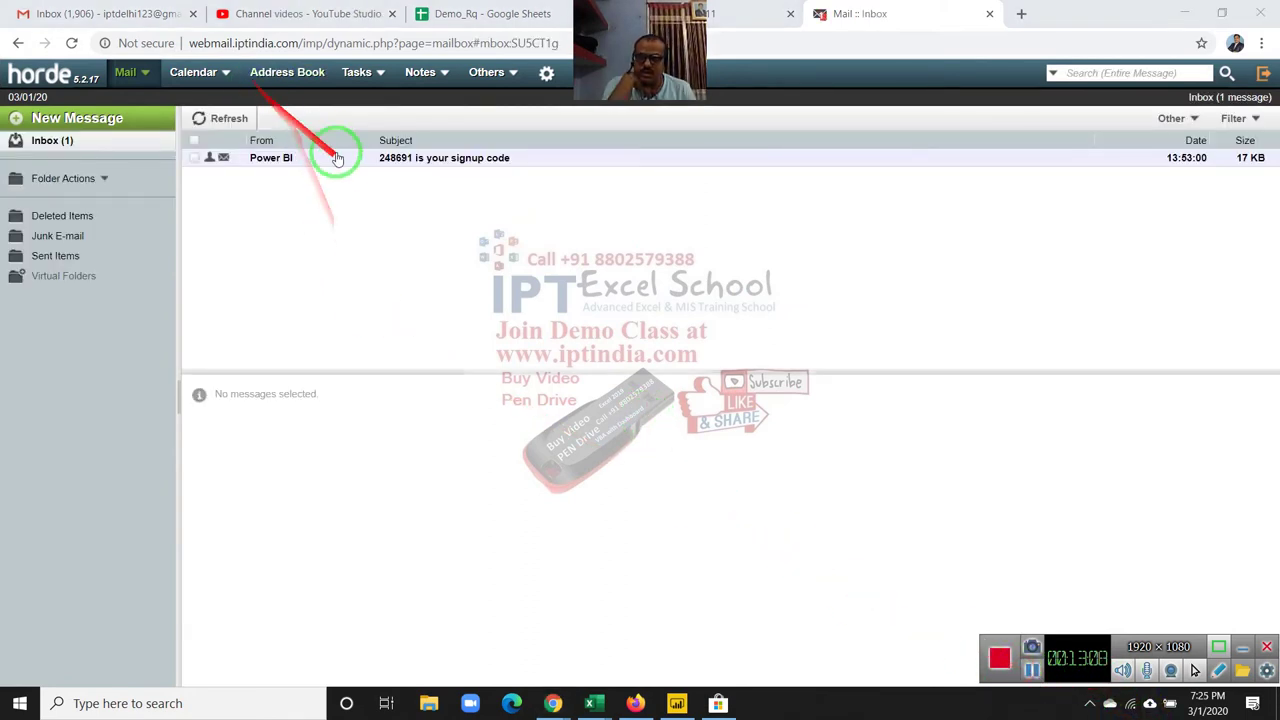
# - Open the Power BI signup-code message in Horde and bring its code to the Verification code field
pyautogui.click(362, 163)
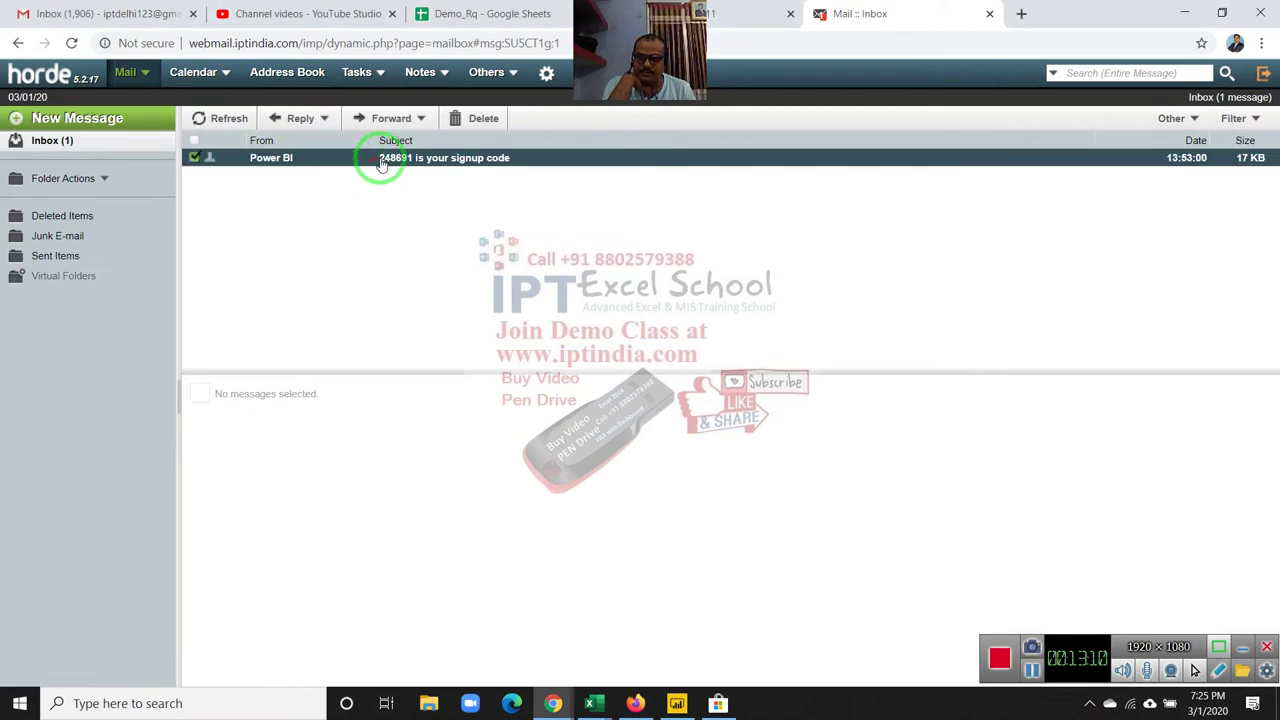
pyautogui.doubleClick(381, 163)
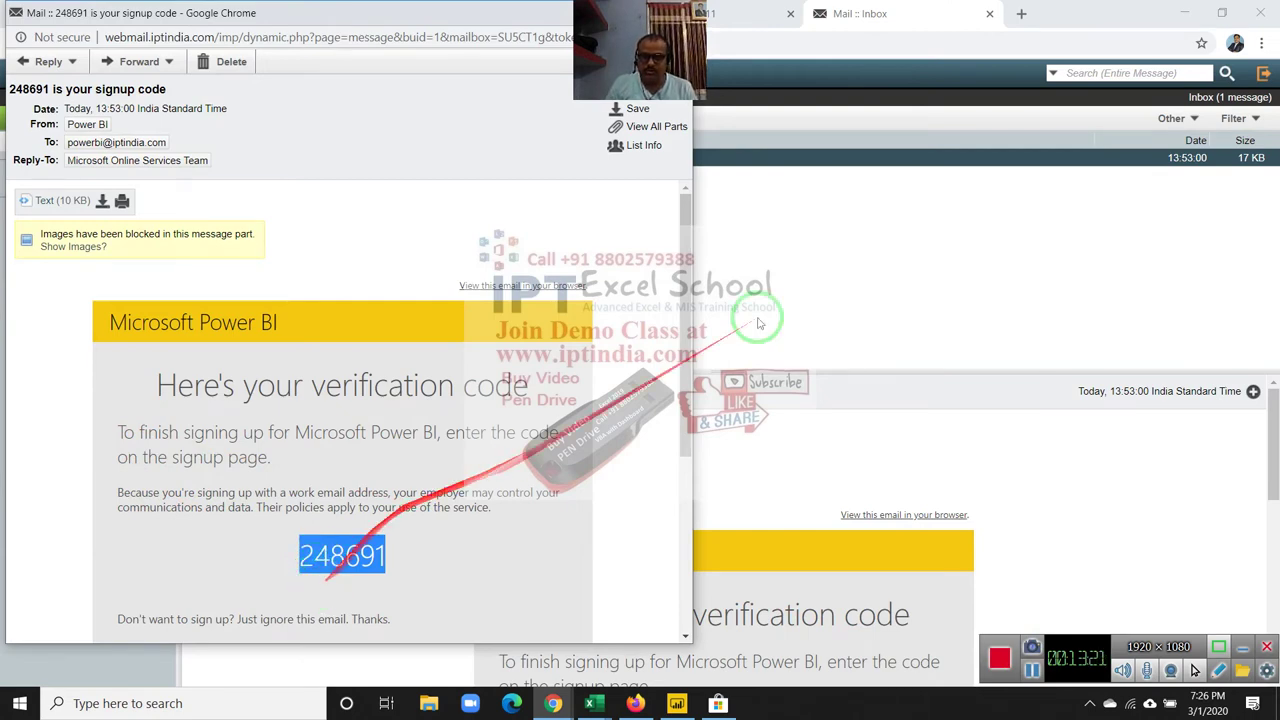
pyautogui.click(638, 700)
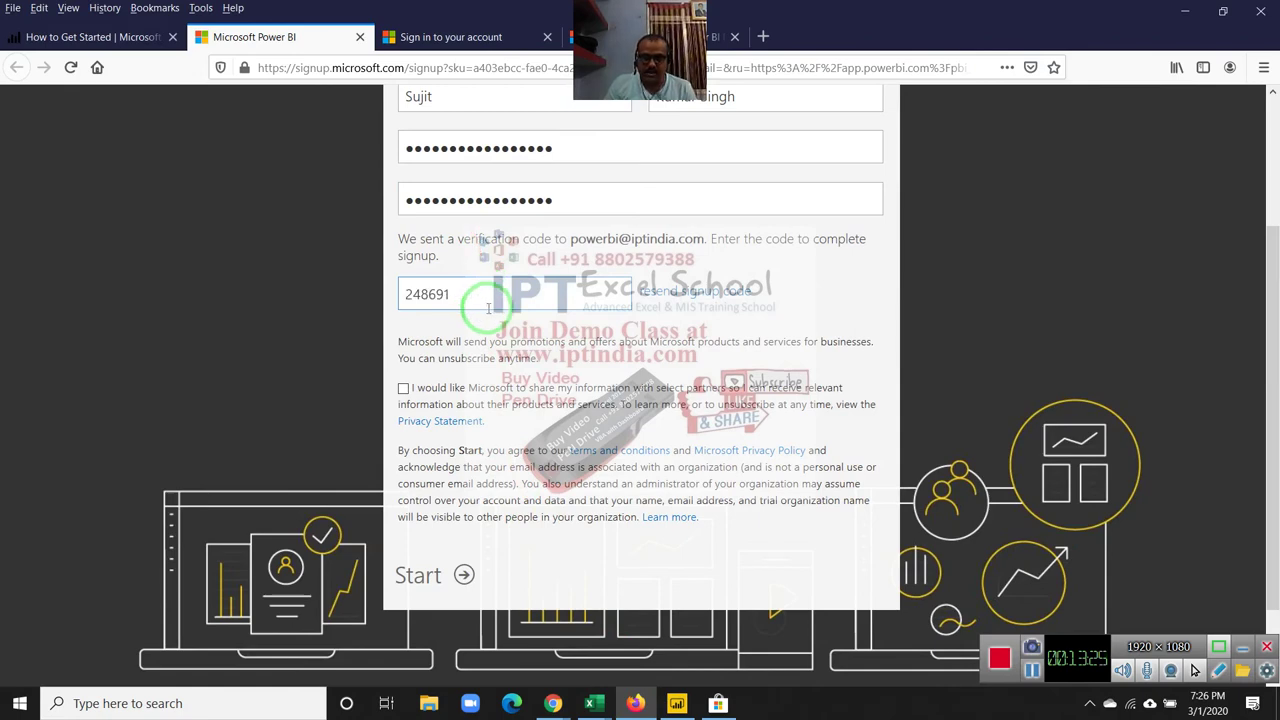
# - Submit the signup with the verification code and save the new login in Firefox
pyautogui.scroll(-2, 466, 540)
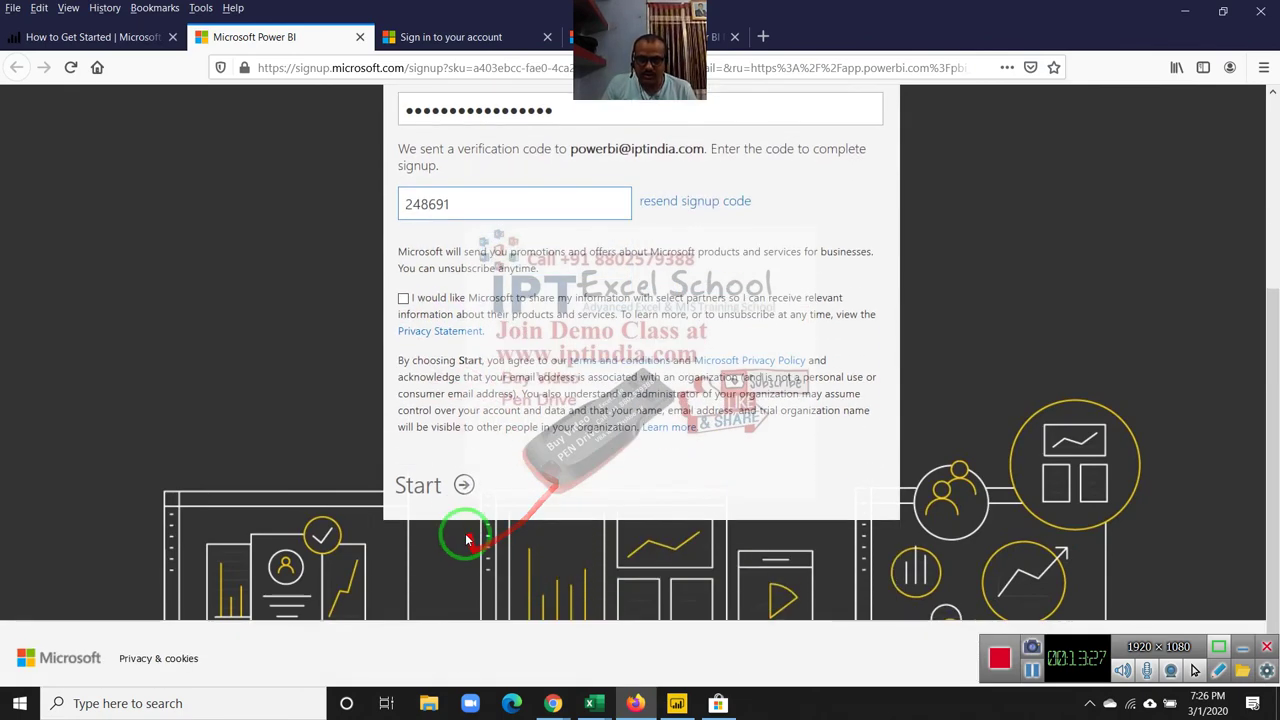
pyautogui.click(455, 486)
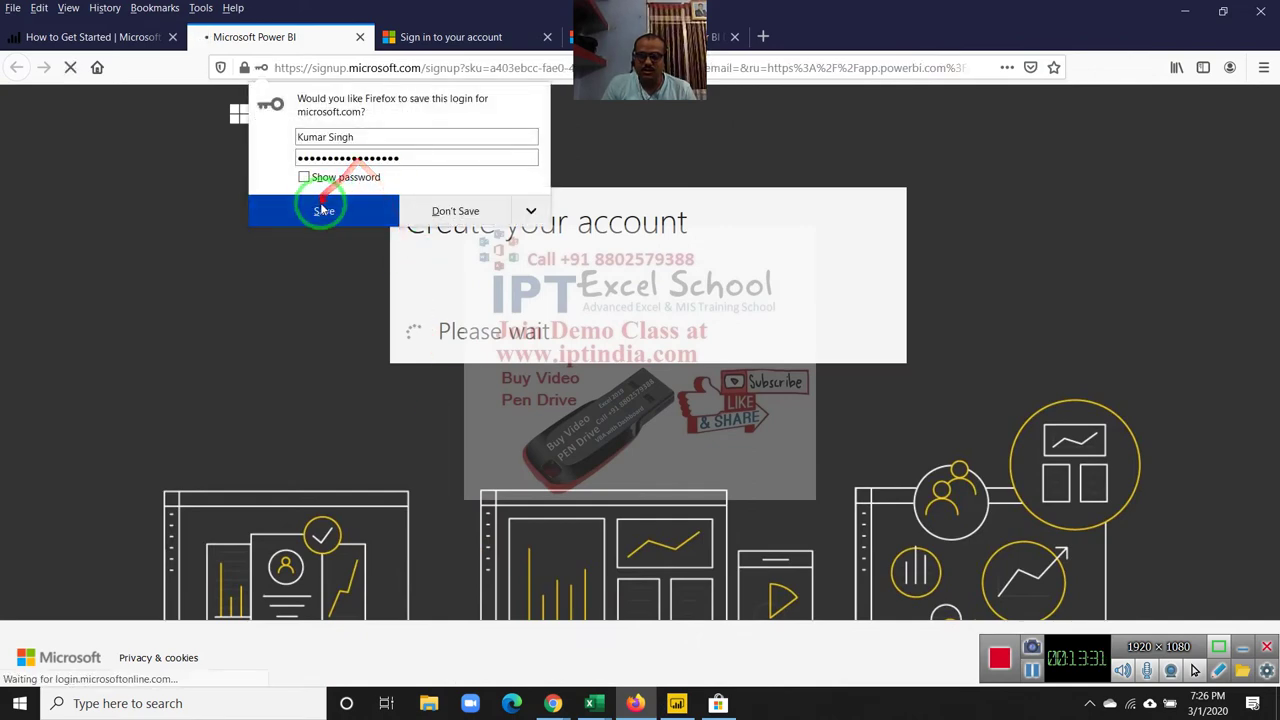
pyautogui.click(323, 210)
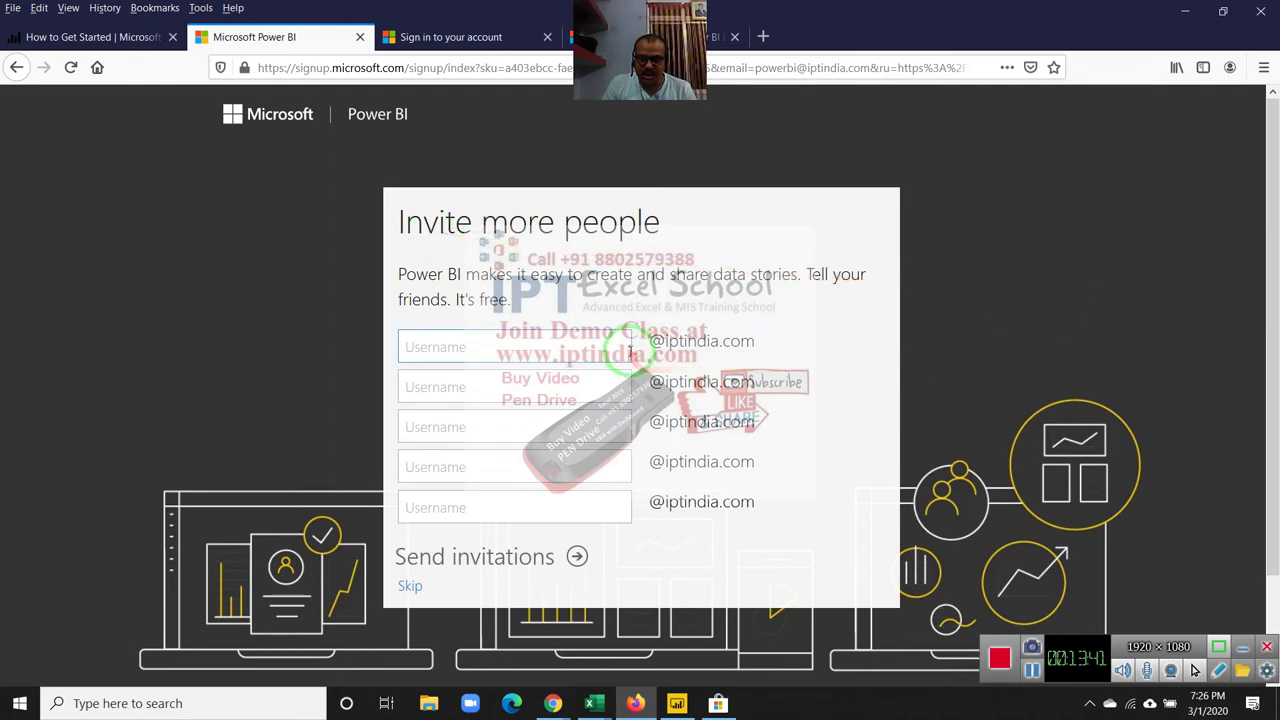
pyautogui.scroll(-2, 645, 355)
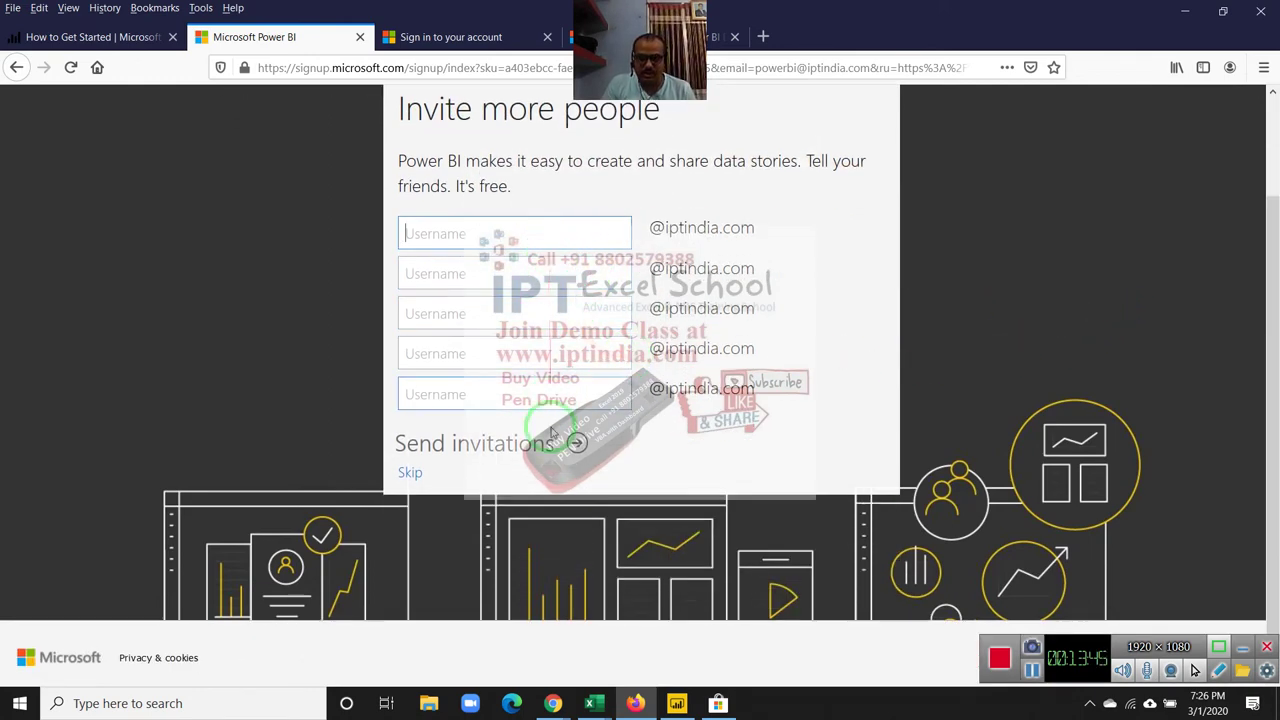
# - Skip inviting people, look over the Power BI service home with My workspace, and minimize Firefox
pyautogui.click(413, 473)
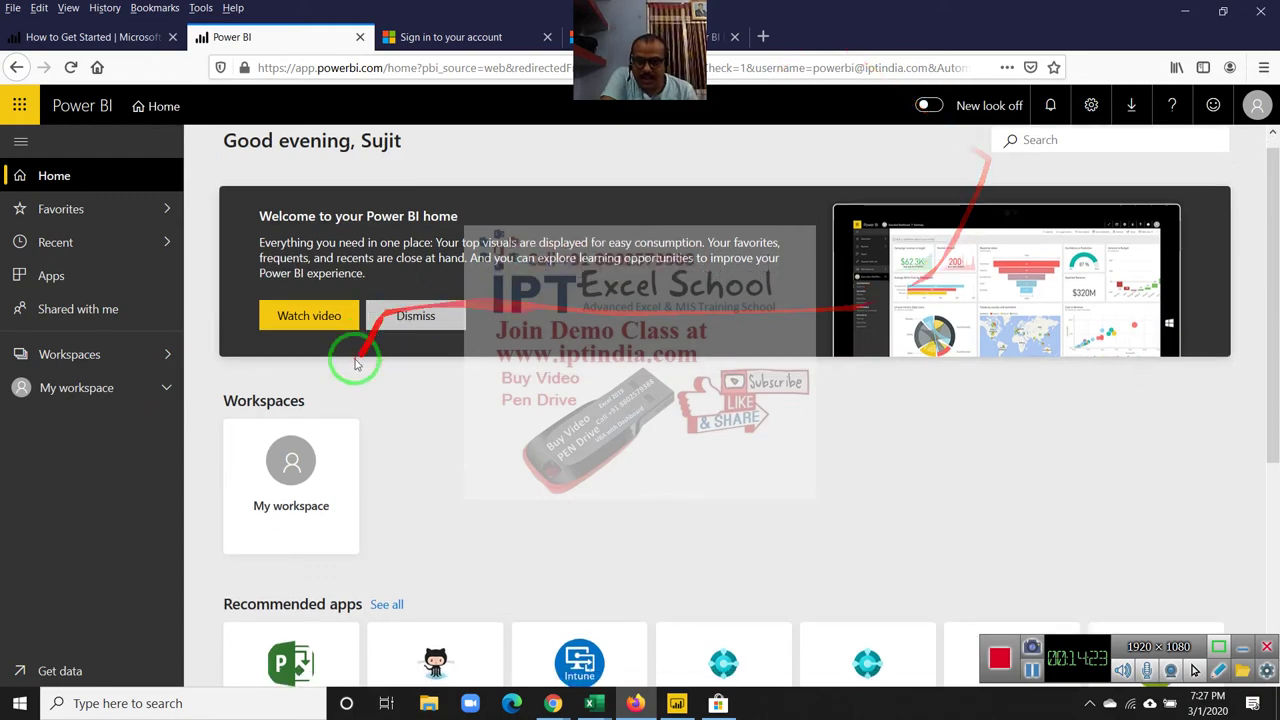
pyautogui.scroll(-3, 351, 357)
pyautogui.scroll(3, 660, 338)
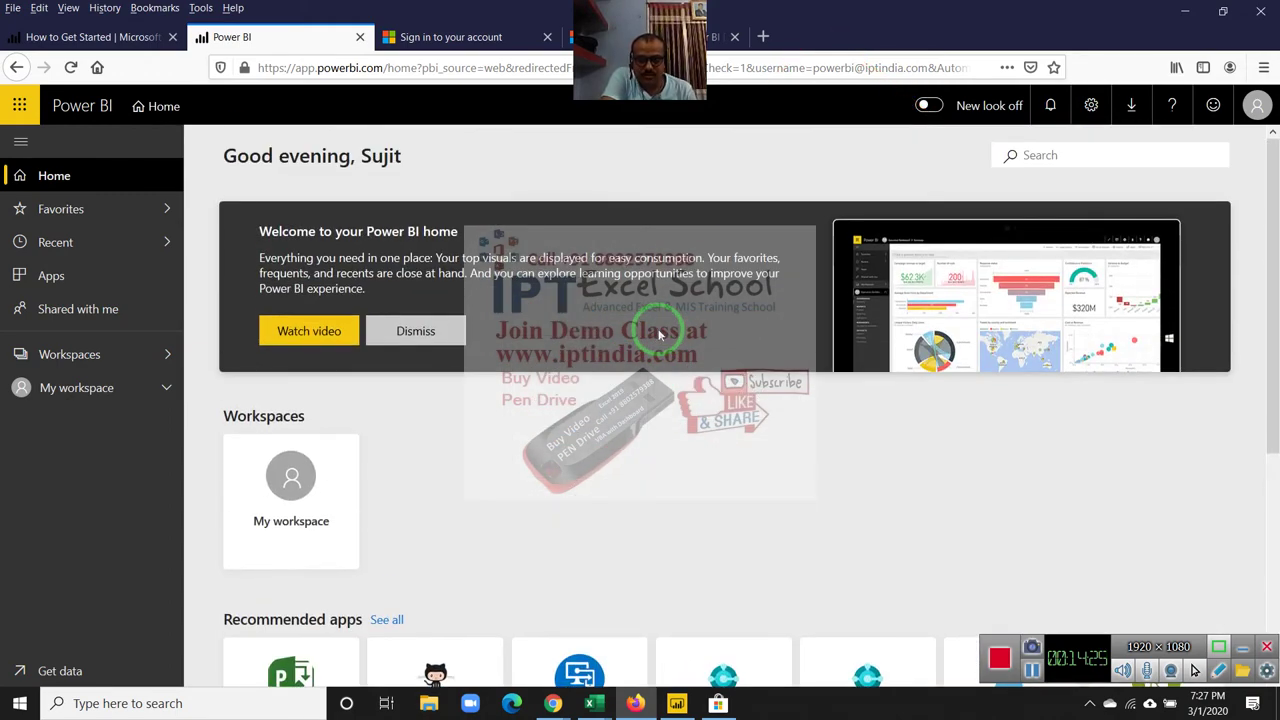
pyautogui.click(1194, 14)
pyautogui.click(846, 120)
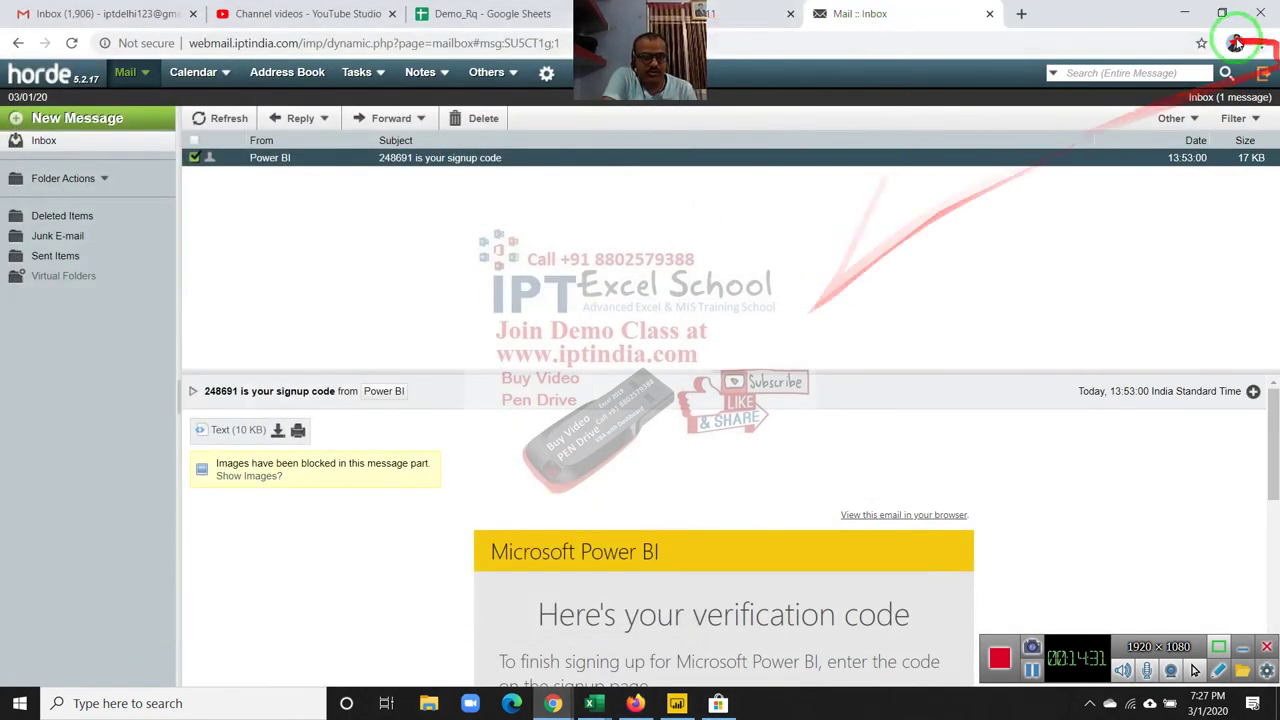
# - Close the Mail :: Inbox and Plesk tabs and minimize the Sheets and webmail windows
pyautogui.click(985, 13)
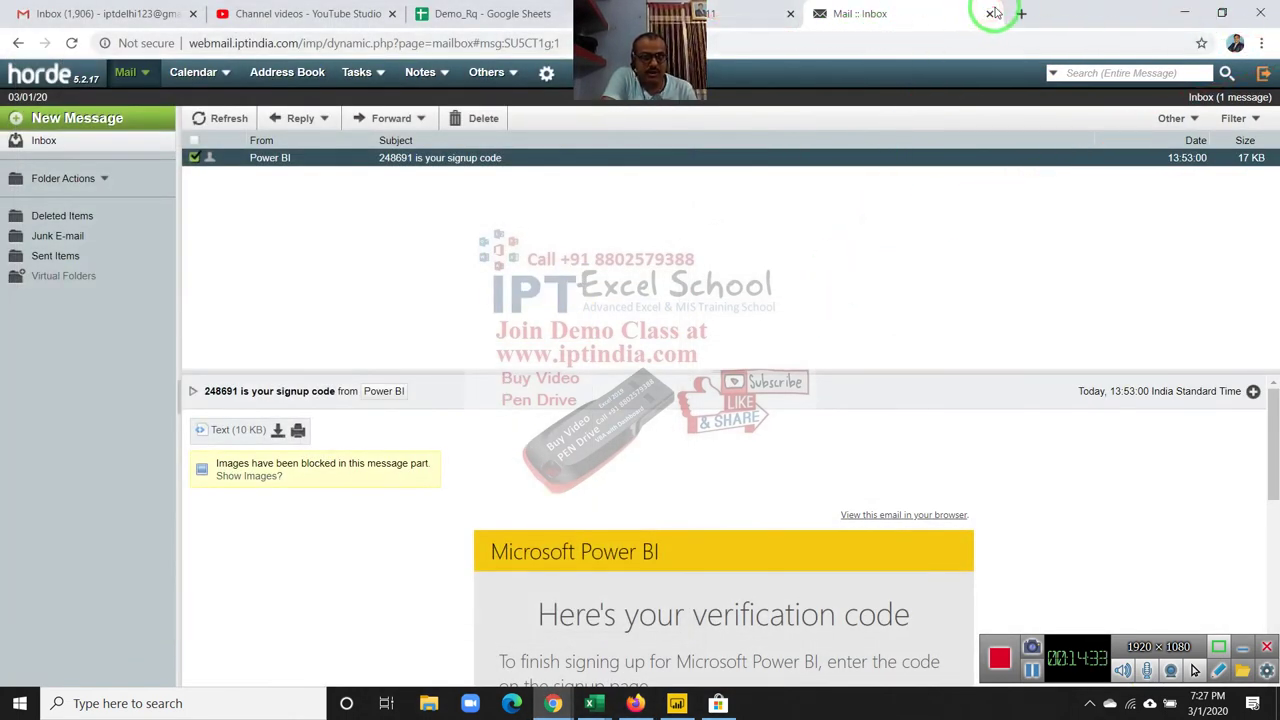
pyautogui.click(990, 14)
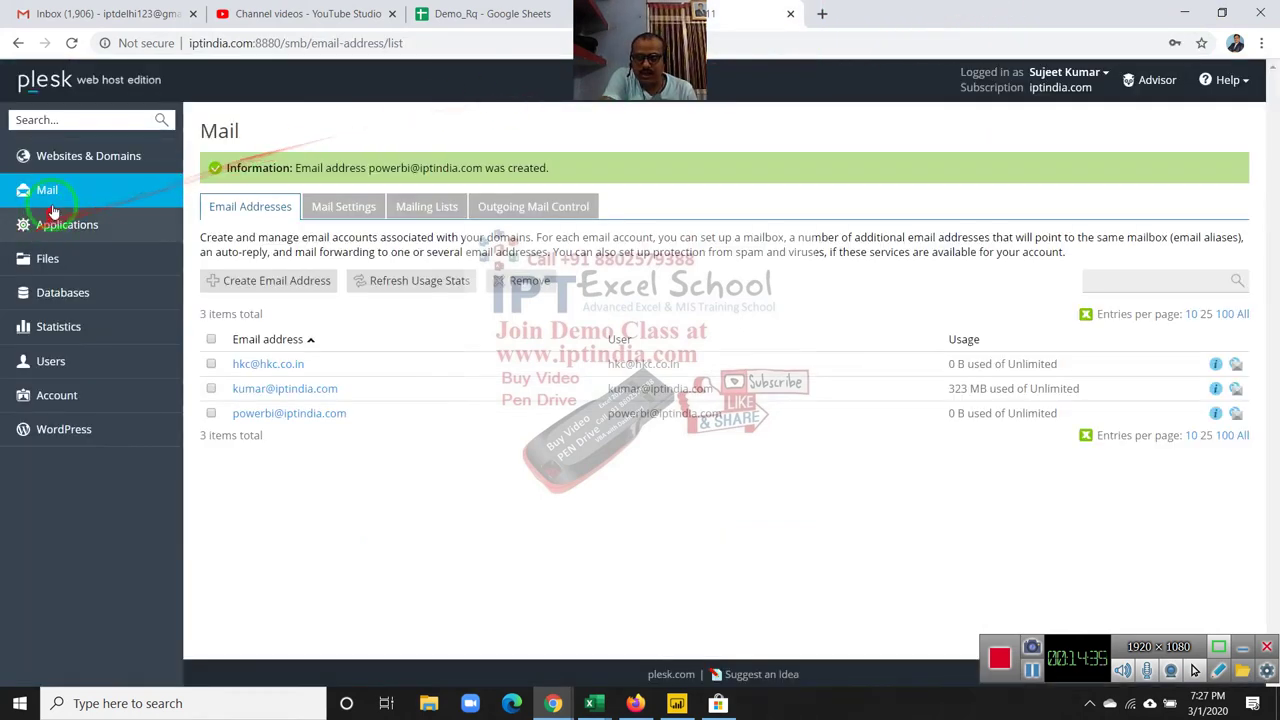
pyautogui.click(791, 14)
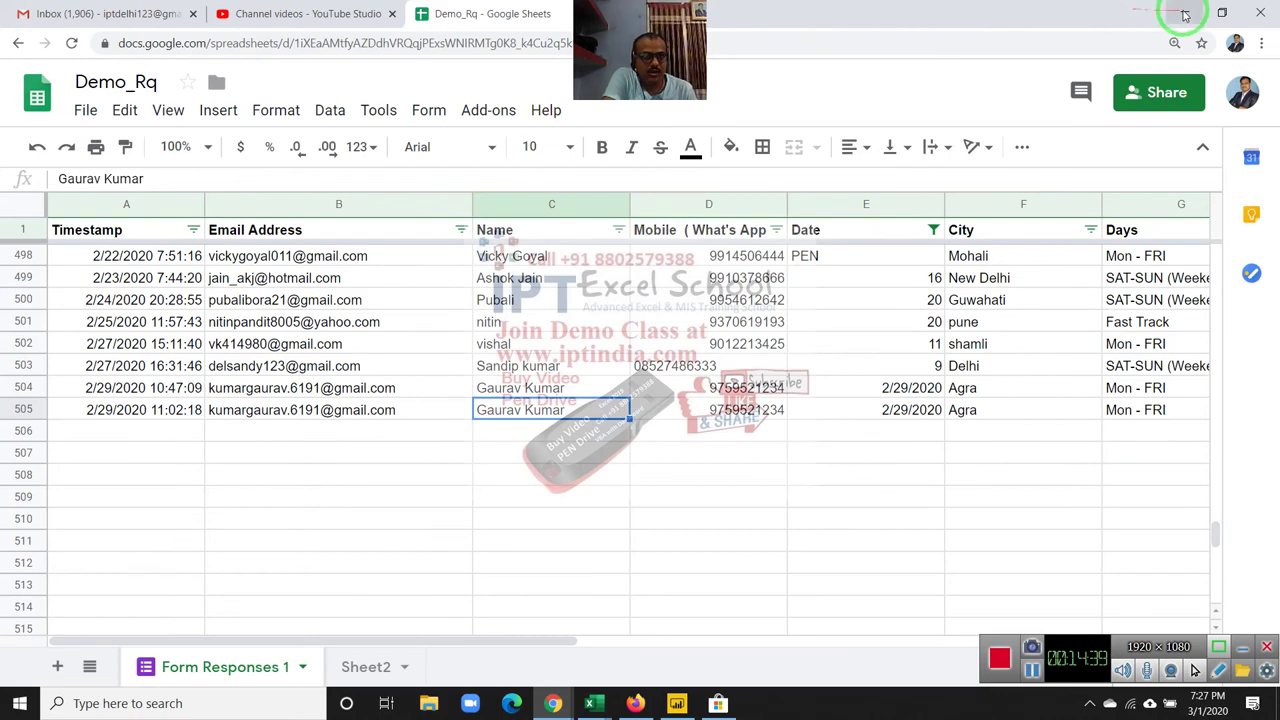
pyautogui.click(1181, 14)
pyautogui.click(948, 13)
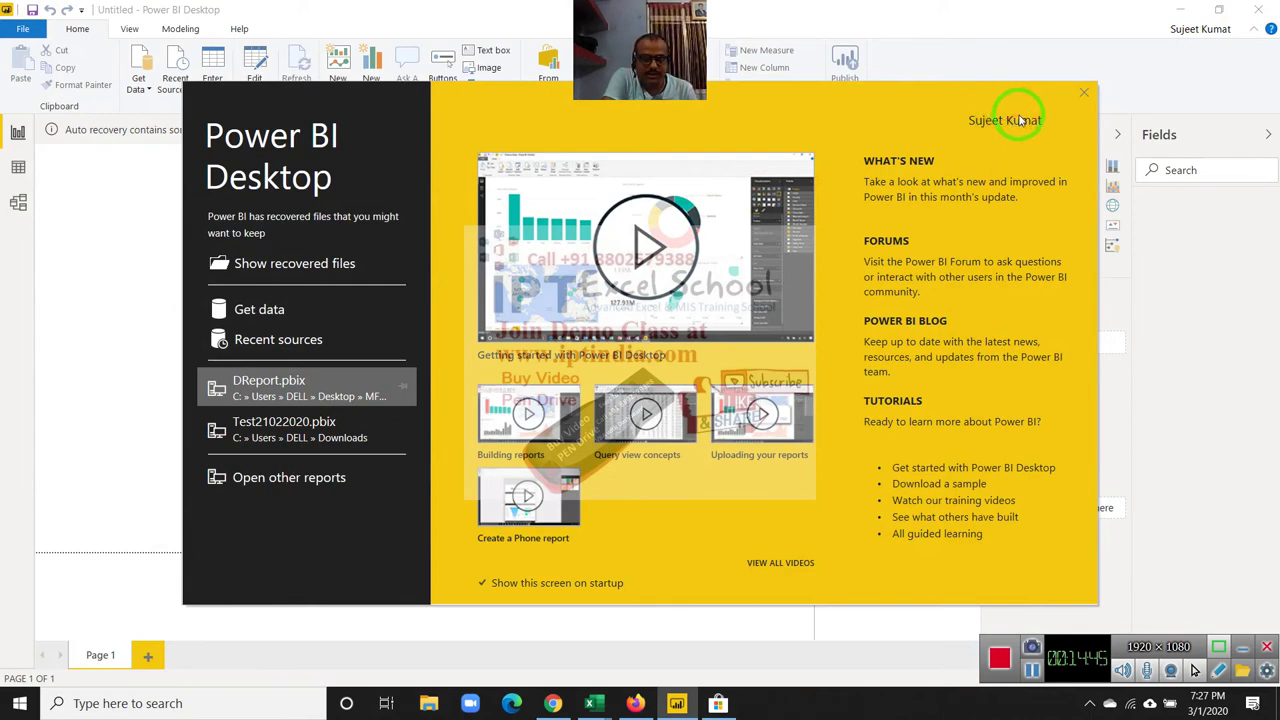
# - Close Power BI Desktop's splash dialog and check the signed-in account from the top-right user name
pyautogui.click(1087, 95)
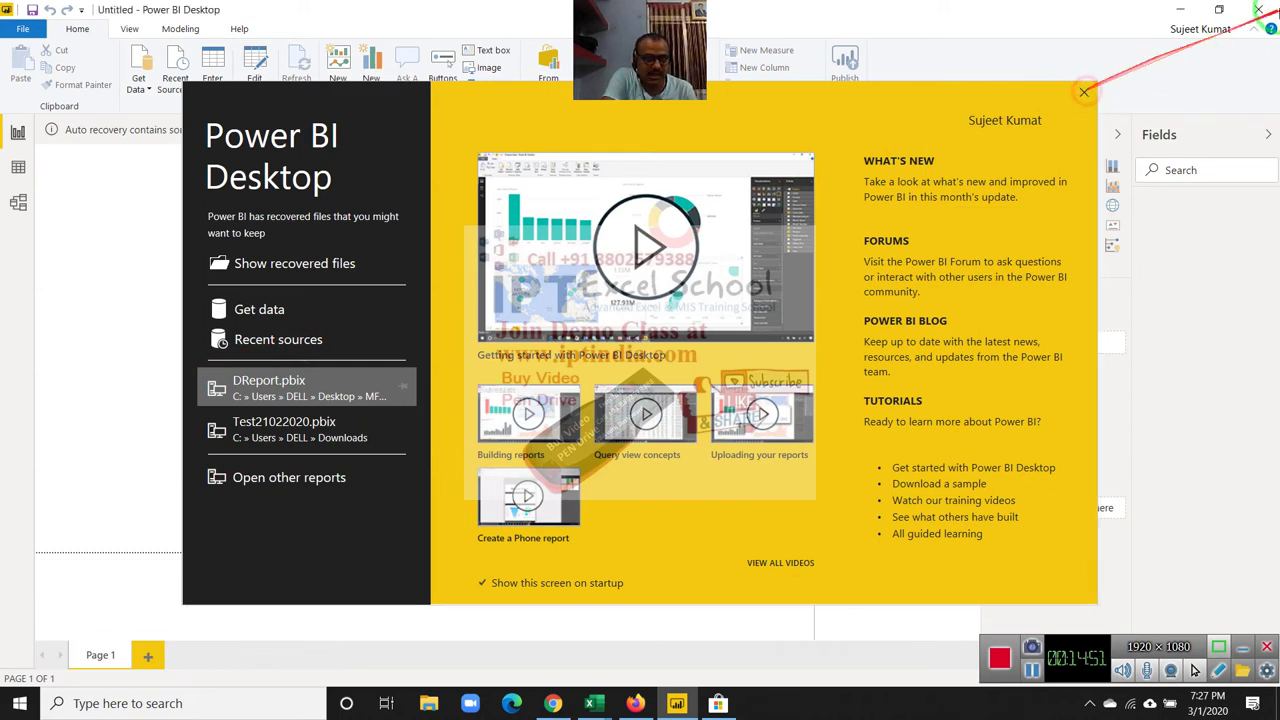
pyautogui.click(1215, 30)
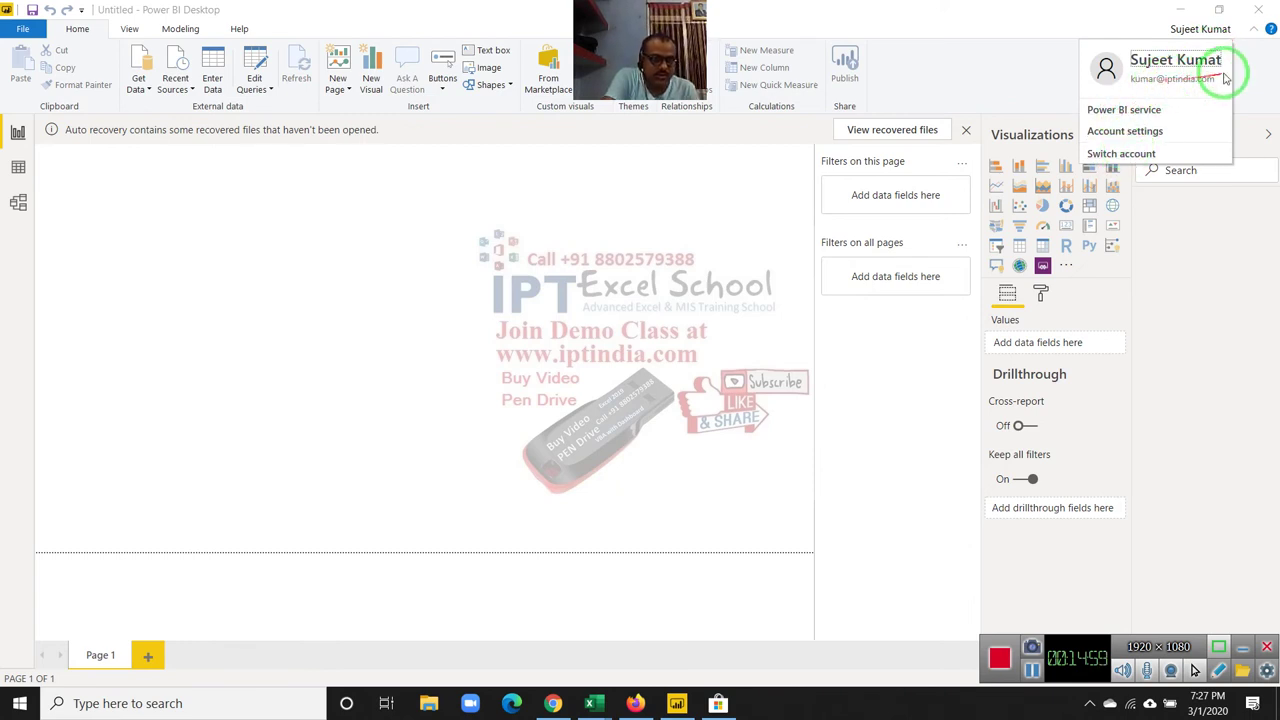
pyautogui.click(1257, 30)
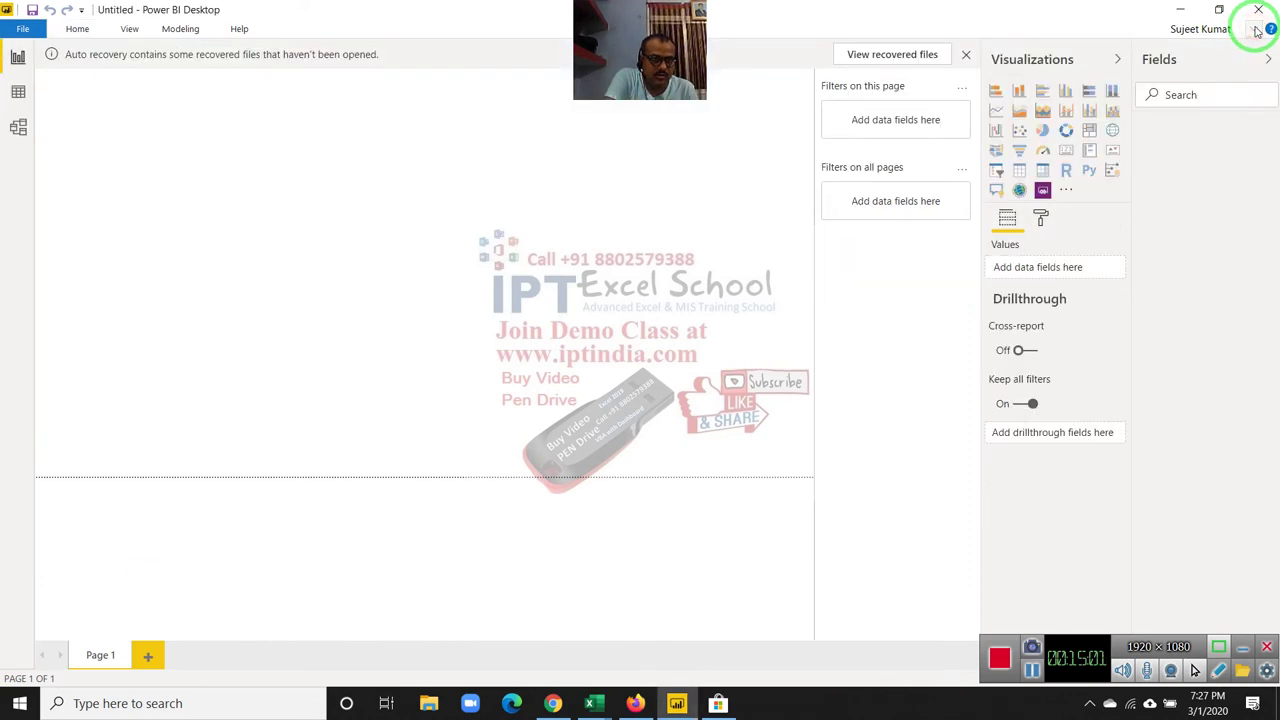
pyautogui.click(1257, 30)
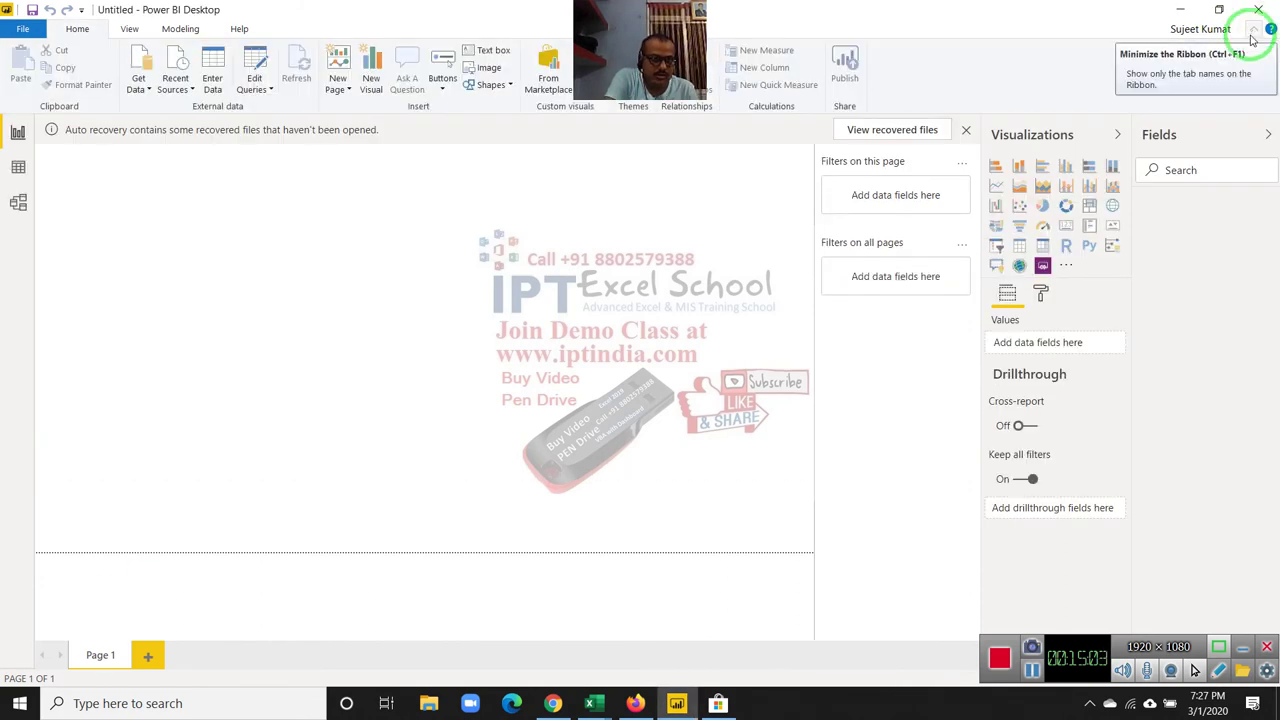
pyautogui.click(1210, 29)
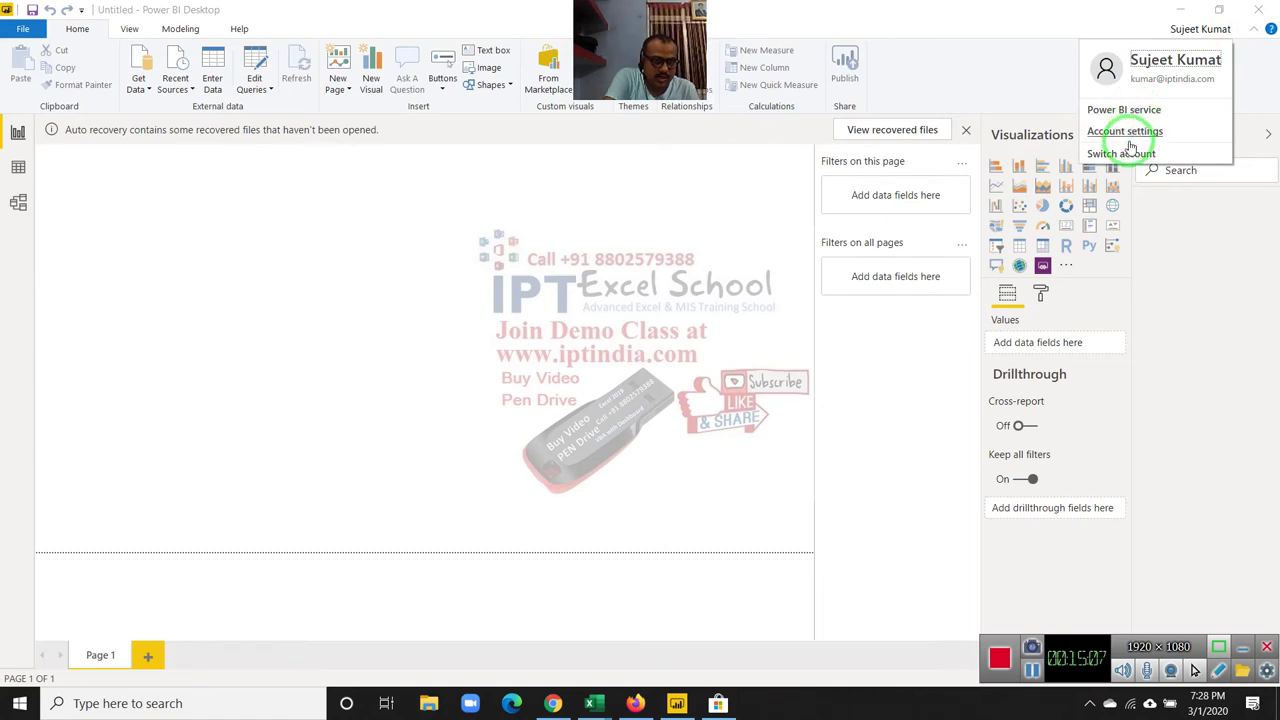
pyautogui.click(1126, 129)
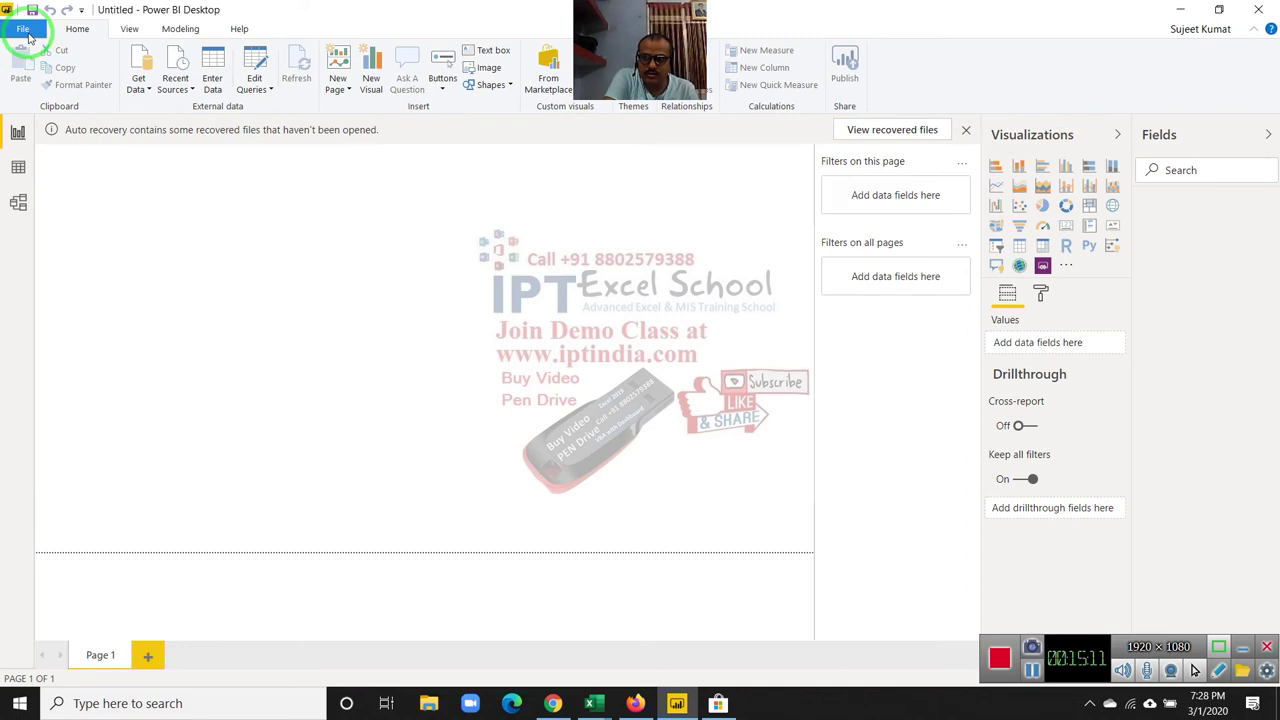
# - Sign out of Power BI Desktop, cancel the new sign-in dialog, and close the program
pyautogui.click(24, 30)
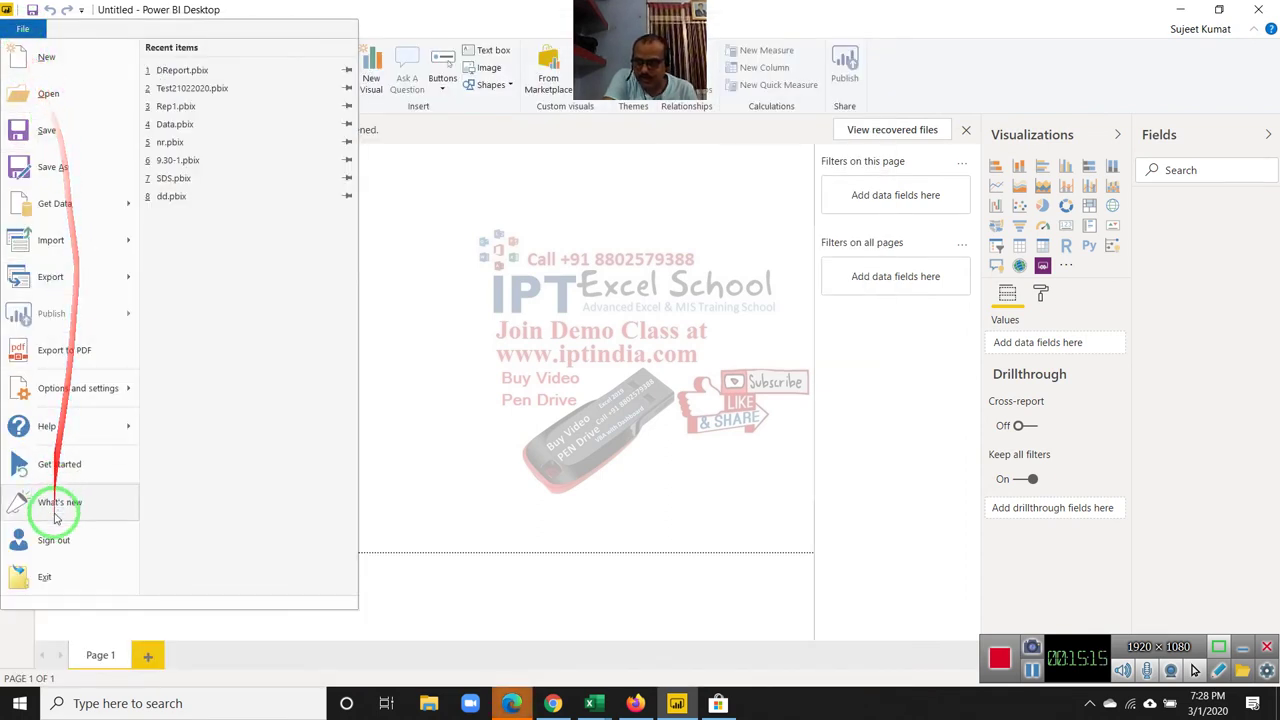
pyautogui.click(62, 548)
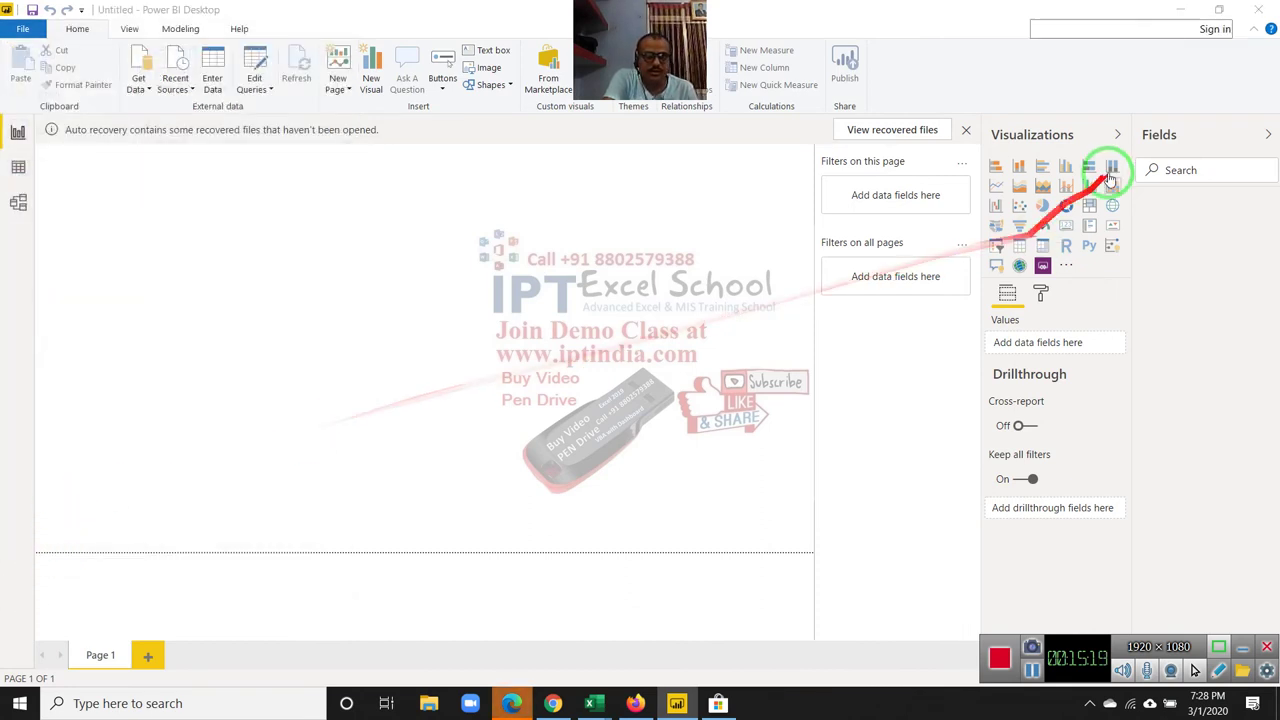
pyautogui.click(1215, 29)
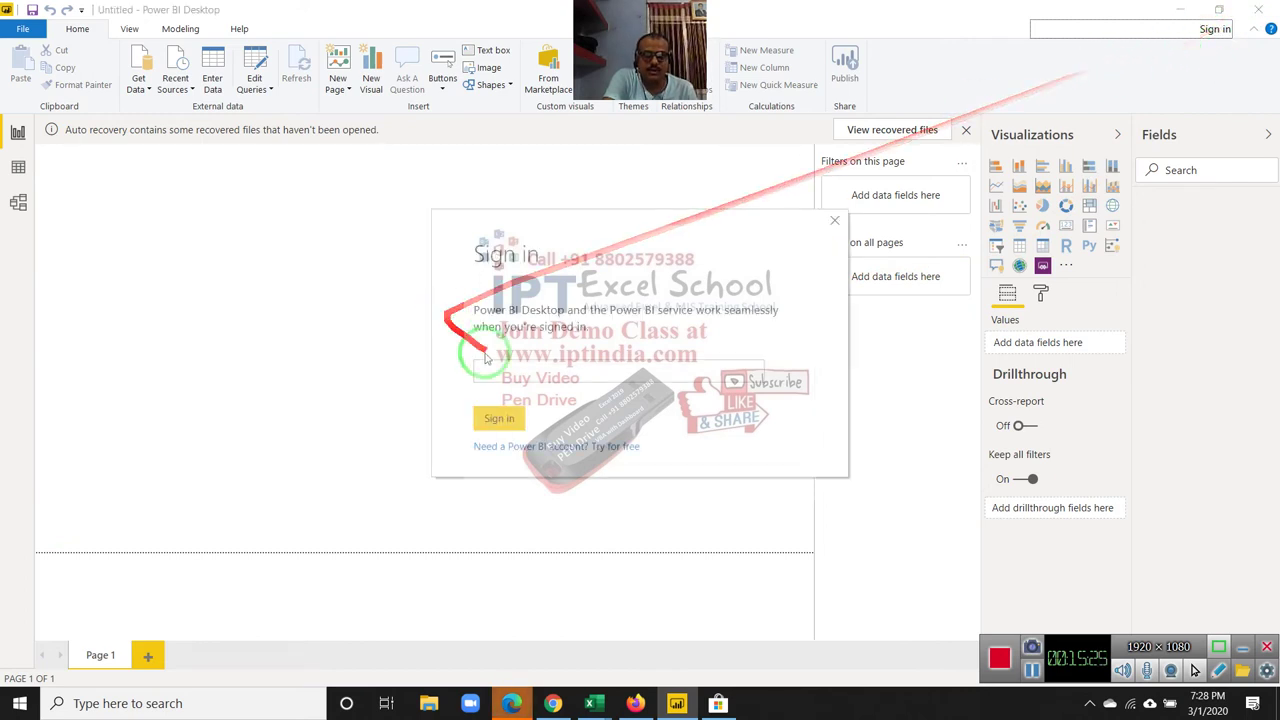
pyautogui.click(833, 220)
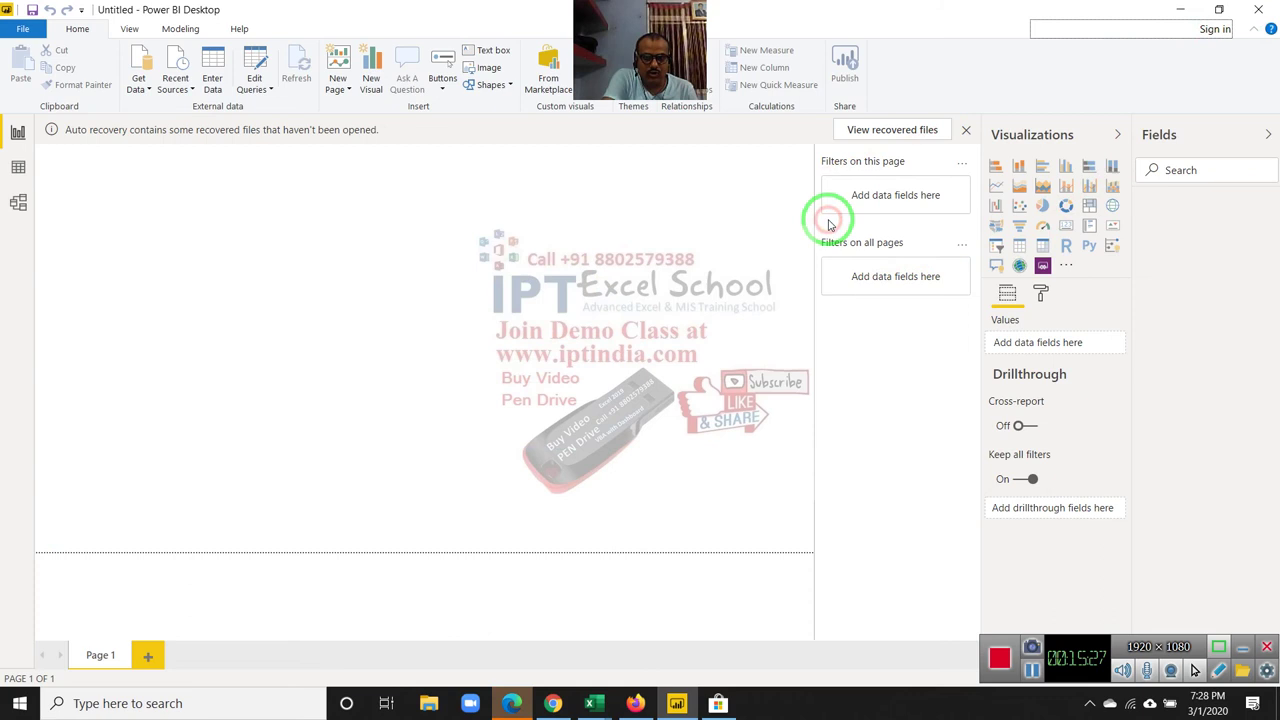
pyautogui.click(1262, 9)
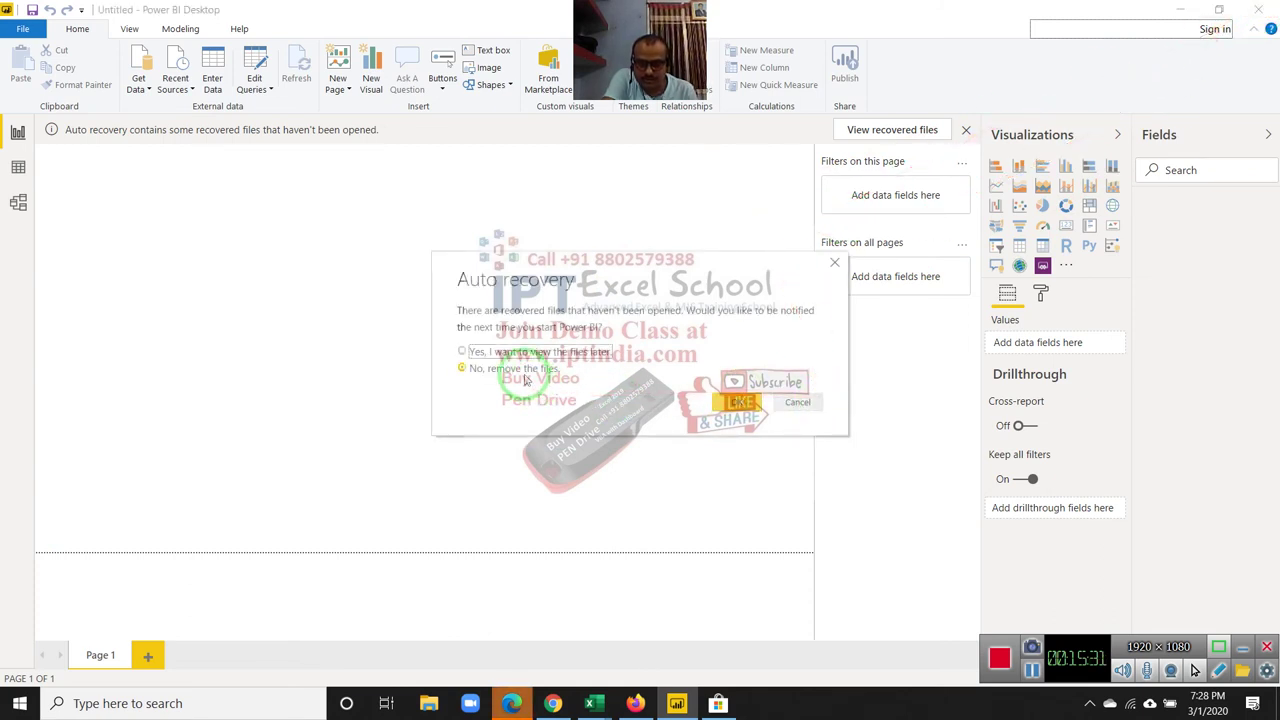
# - Discard the recovered files, close the browser sign-in page, and relaunch Power BI Desktop via Windows search 'pow'
pyautogui.click(735, 402)
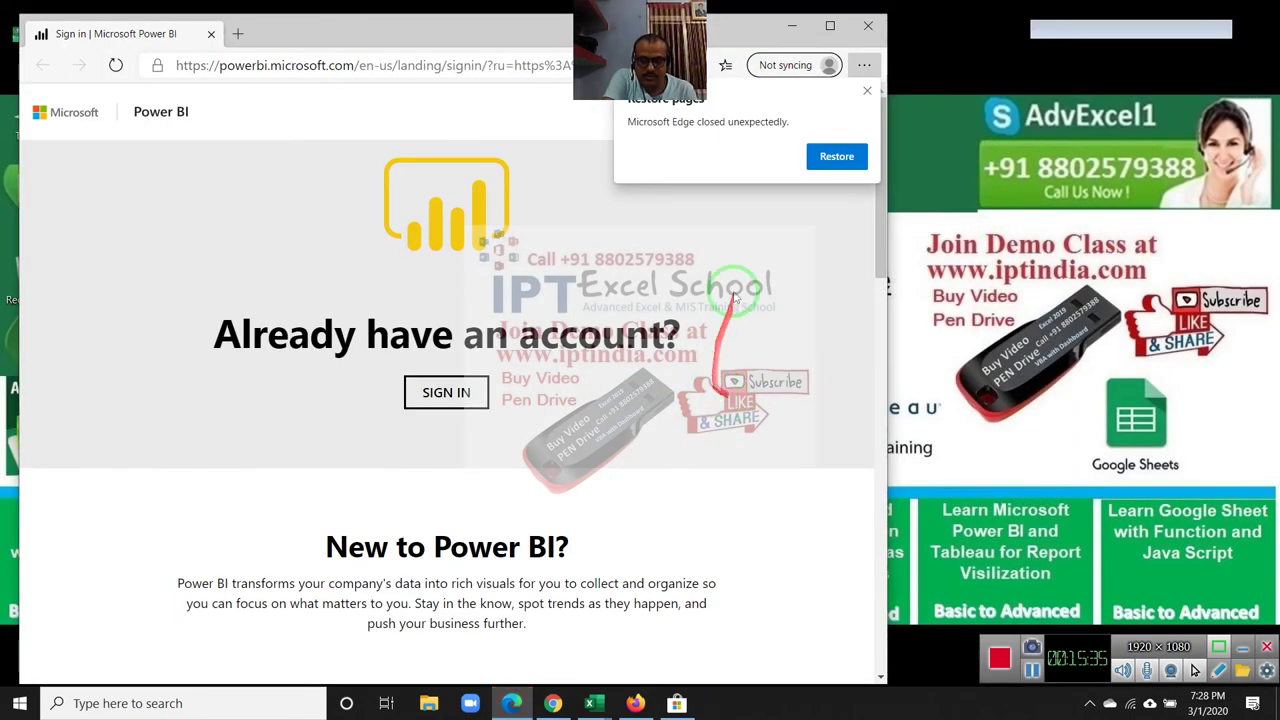
pyautogui.click(885, 22)
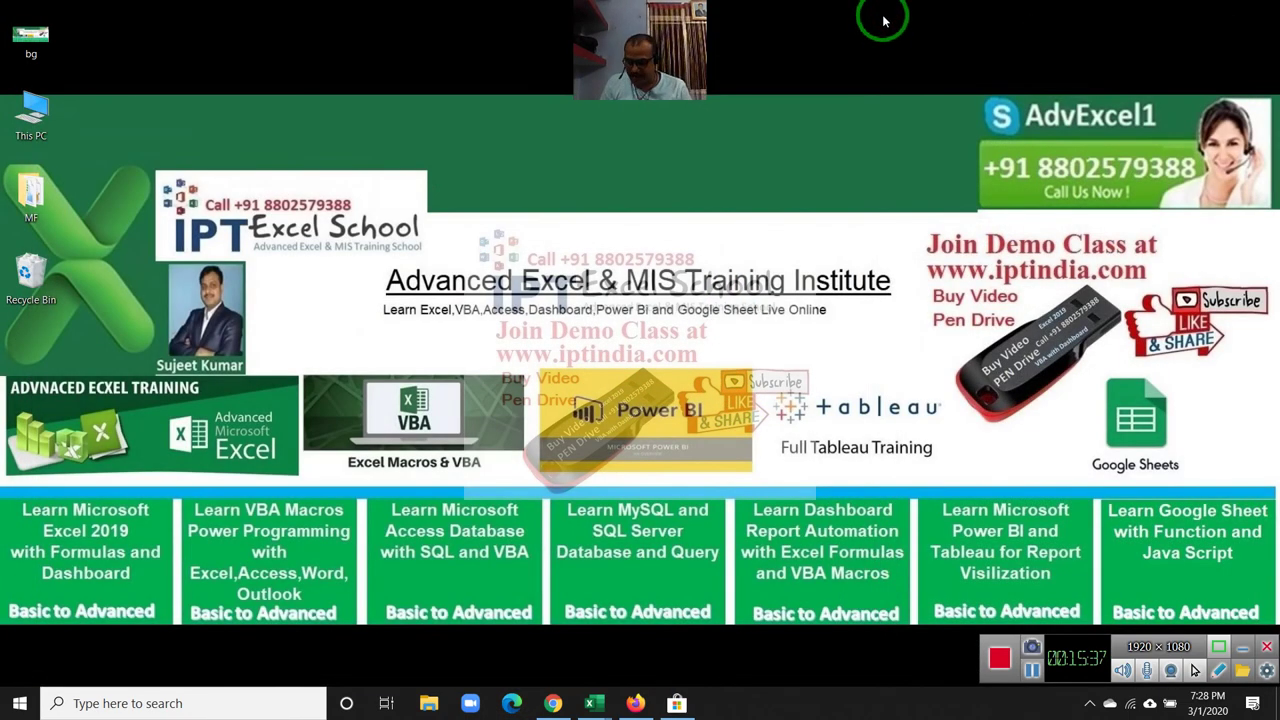
pyautogui.press('super')
pyautogui.write('po')
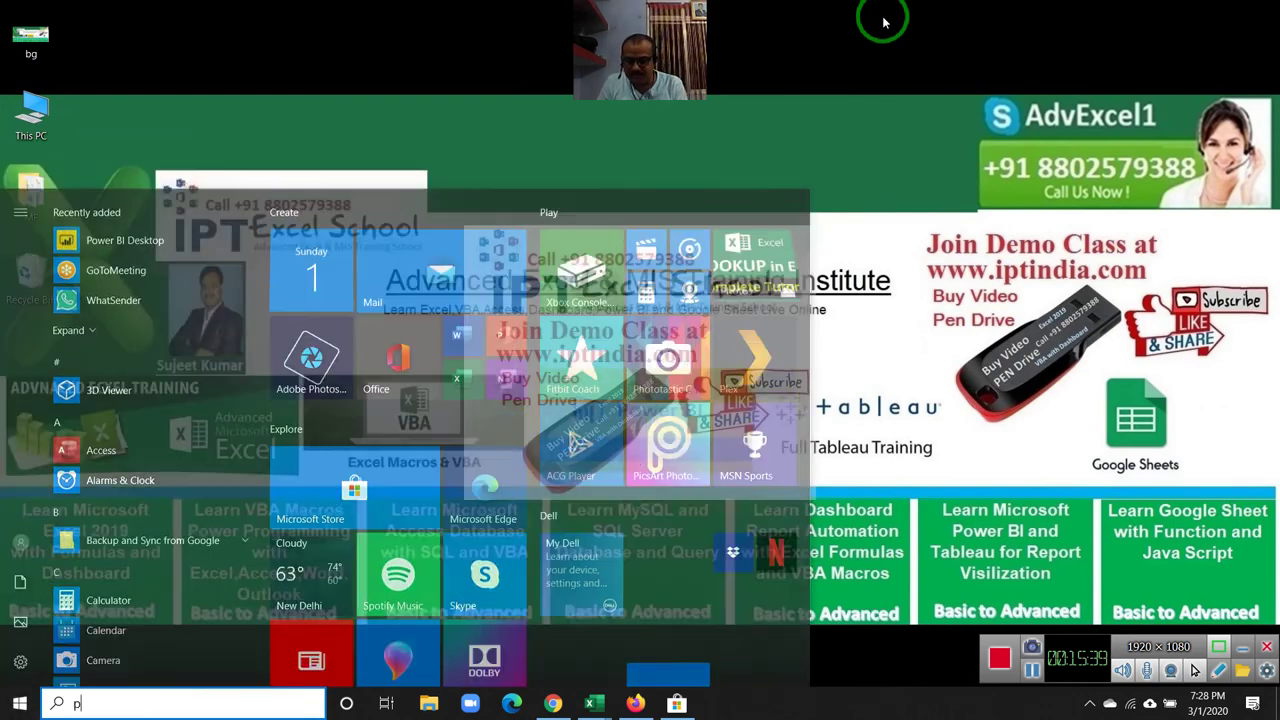
pyautogui.write('w')
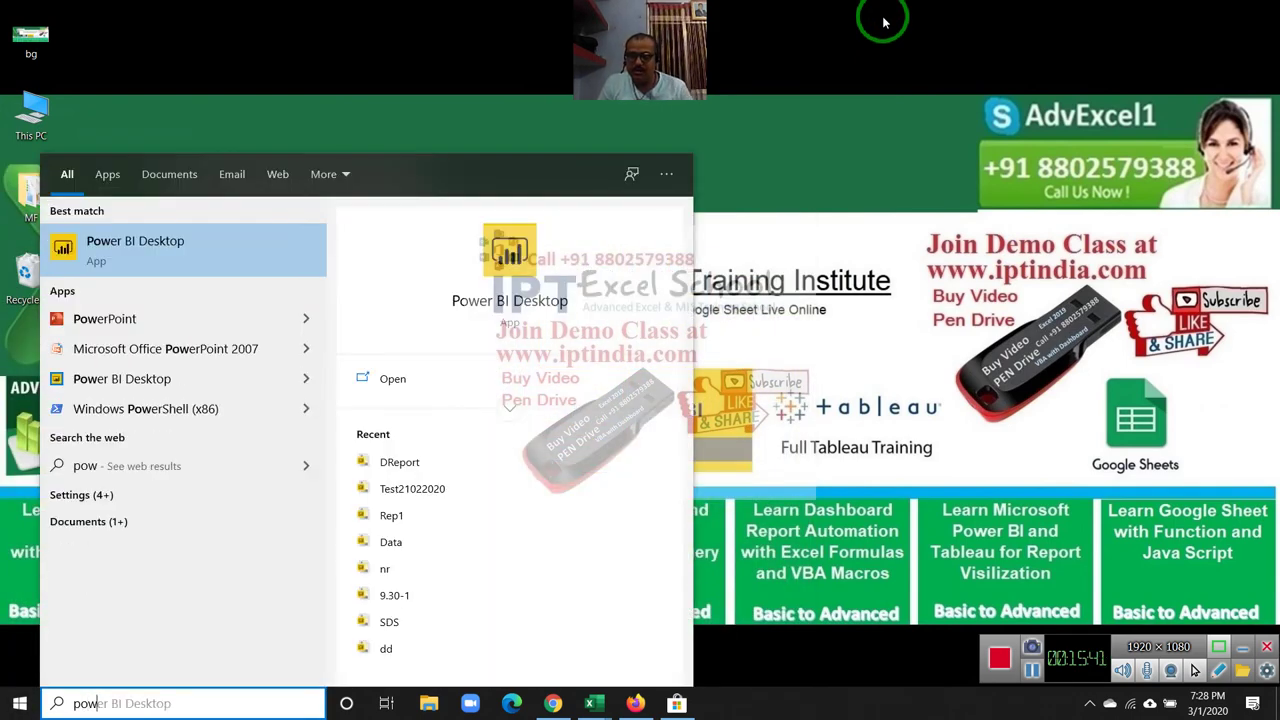
pyautogui.click(519, 290)
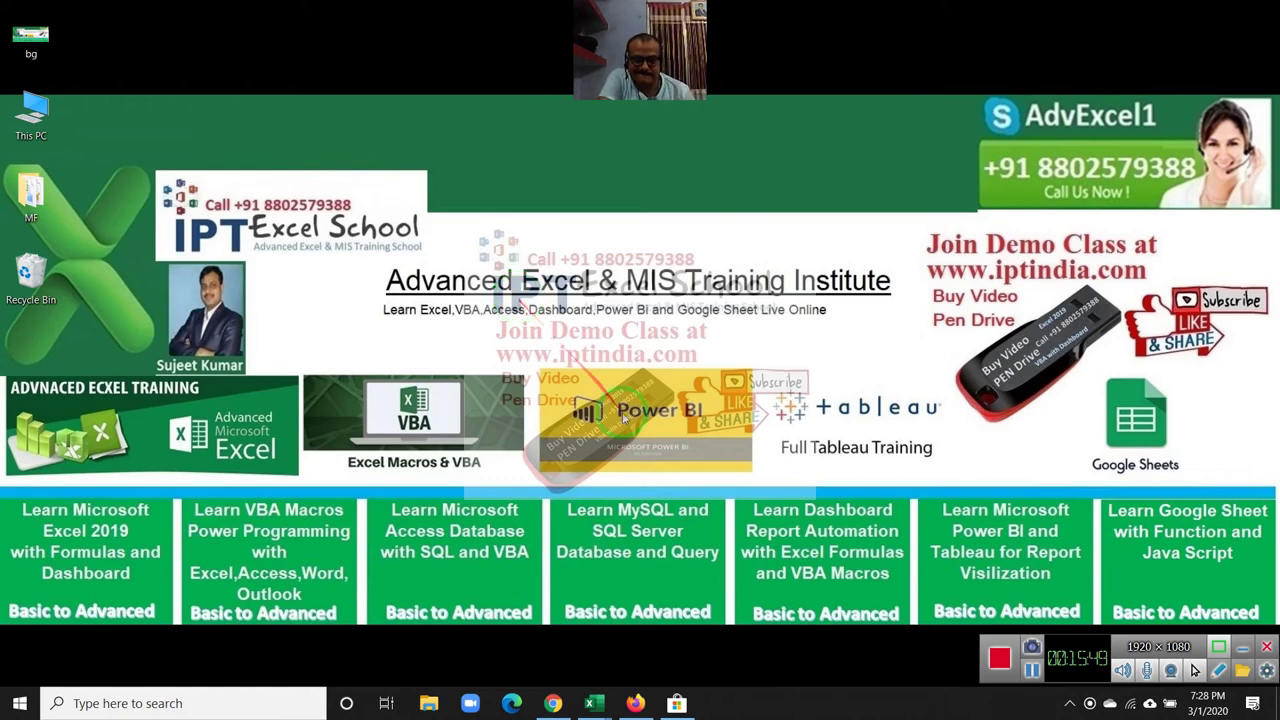
pyautogui.click(1032, 672)
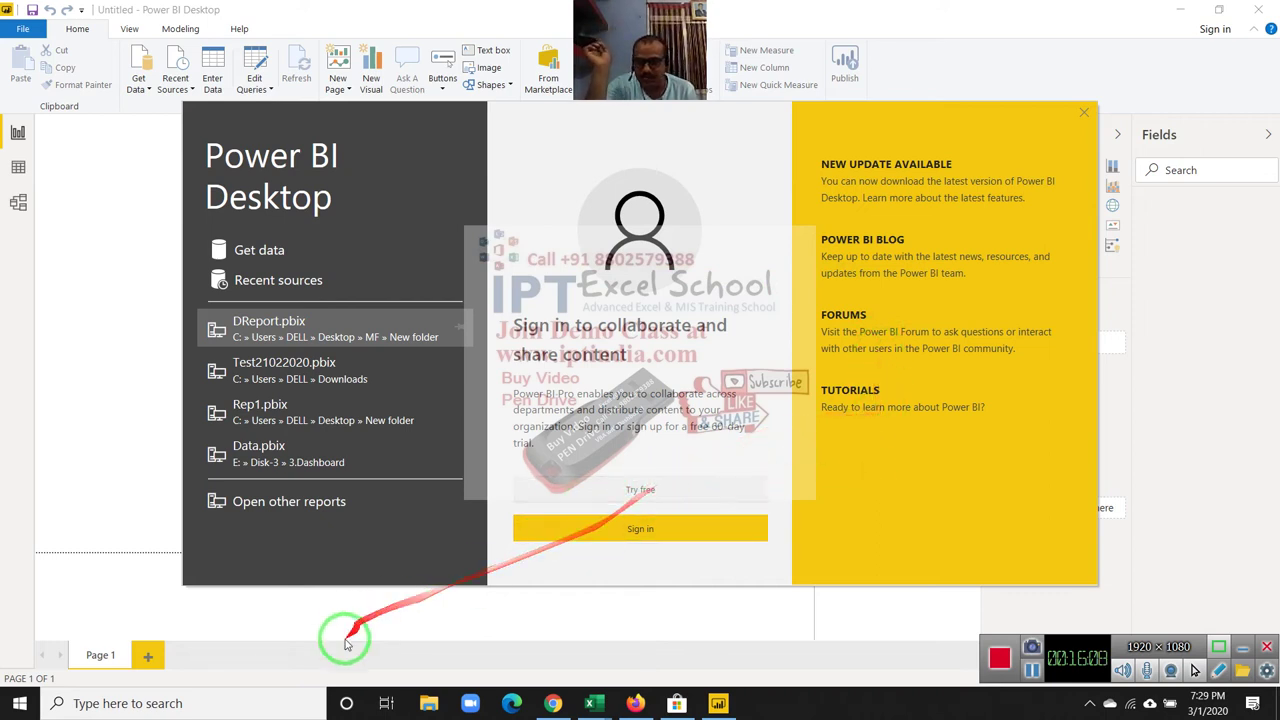
# - Close the free-trial signup page and bring up Power BI Desktop's Sign in dialog
pyautogui.click(573, 493)
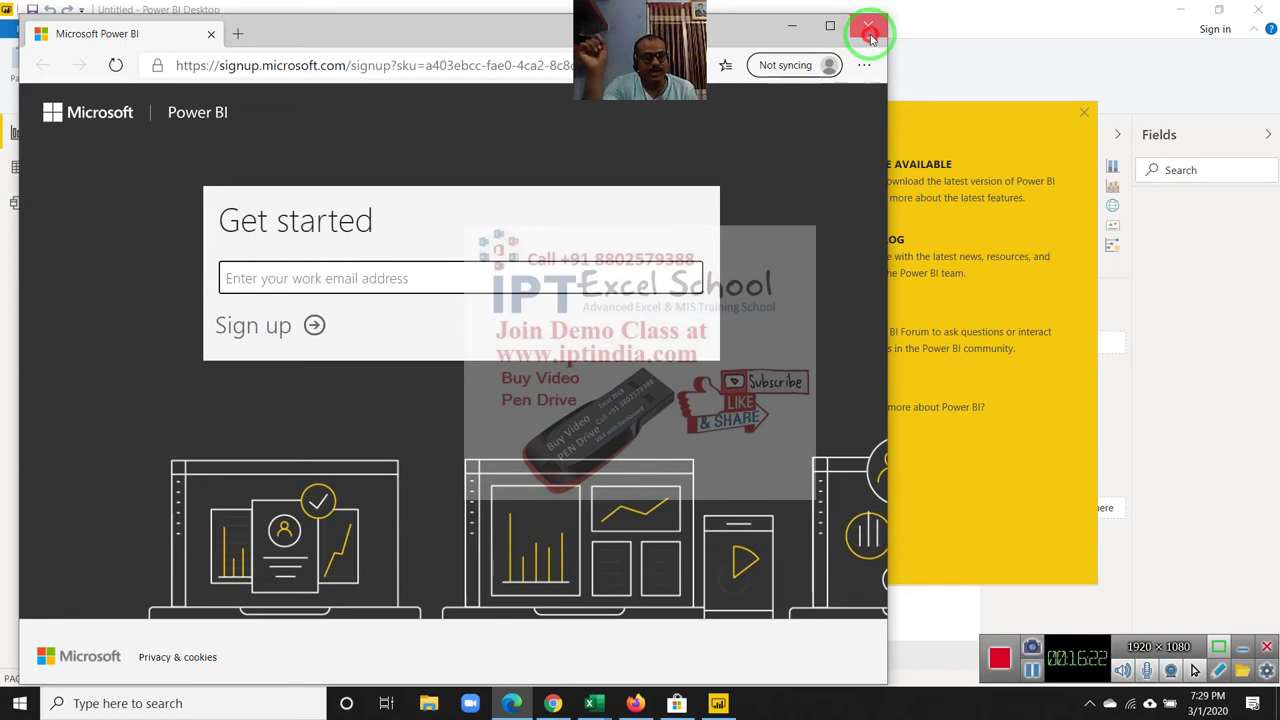
pyautogui.click(869, 28)
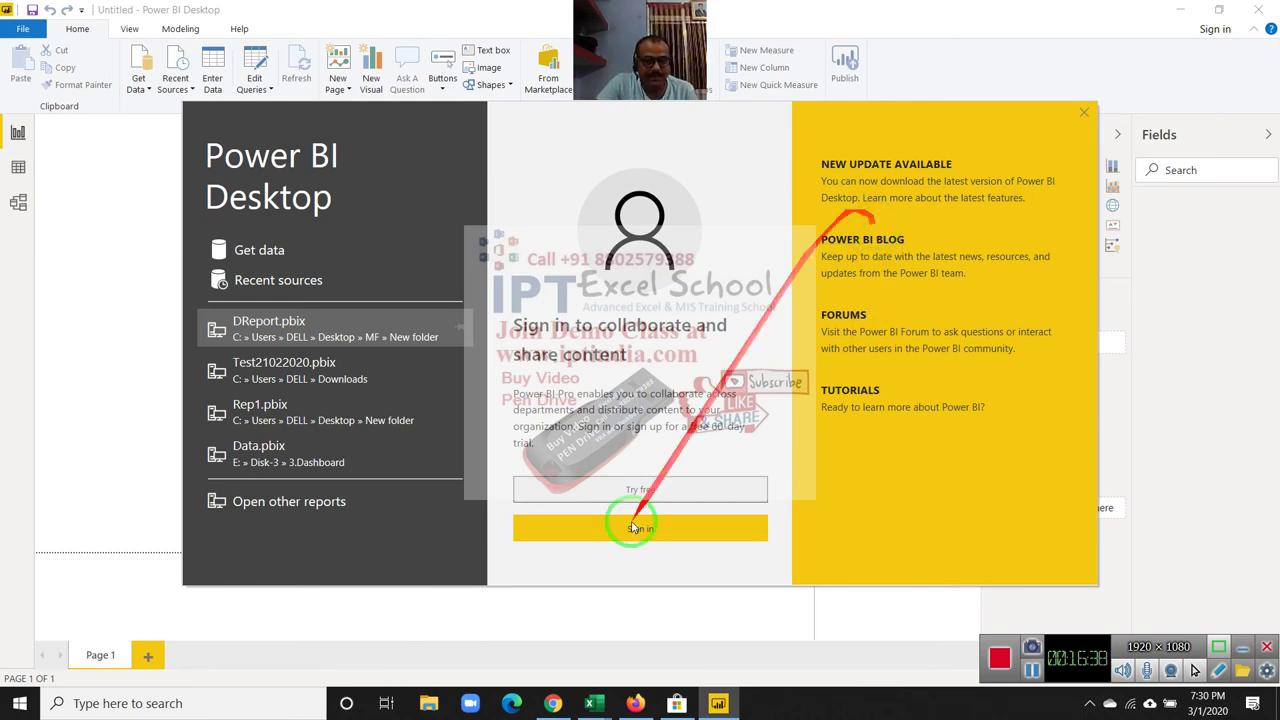
pyautogui.click(673, 536)
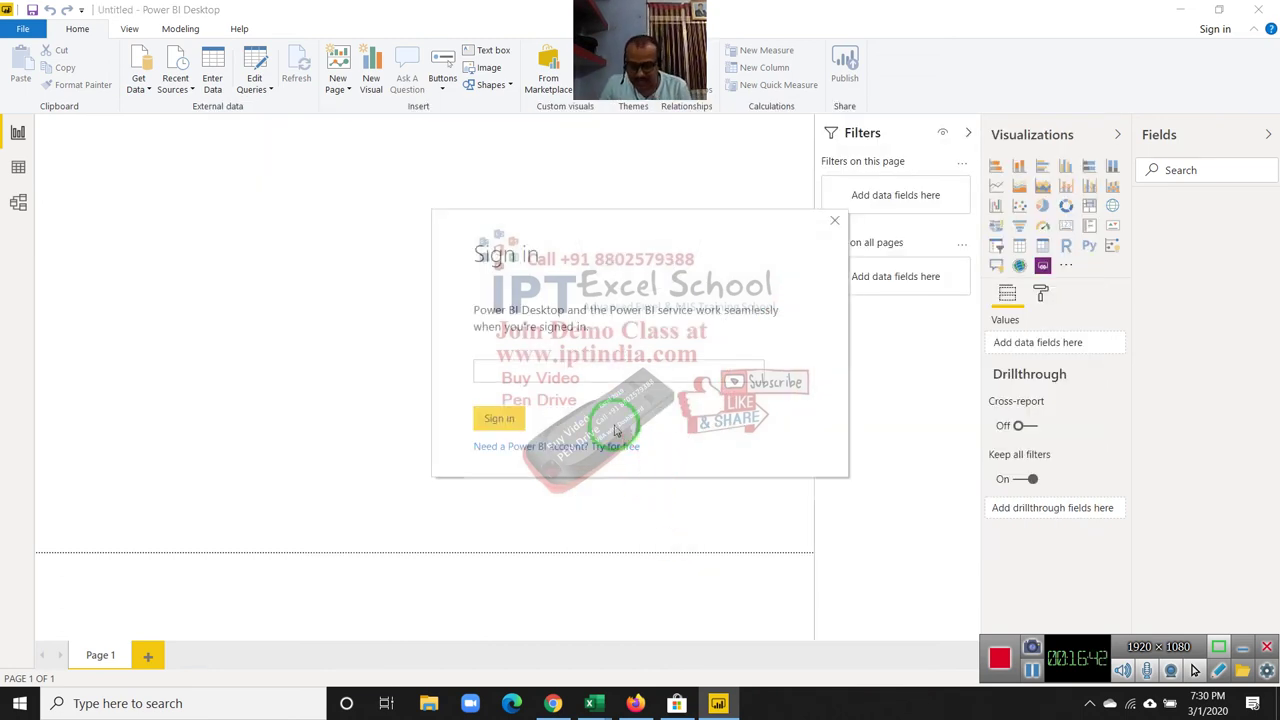
pyautogui.write('e')
# - Sign in with the new Power BI work email address and its password
pyautogui.press('BackSpace')
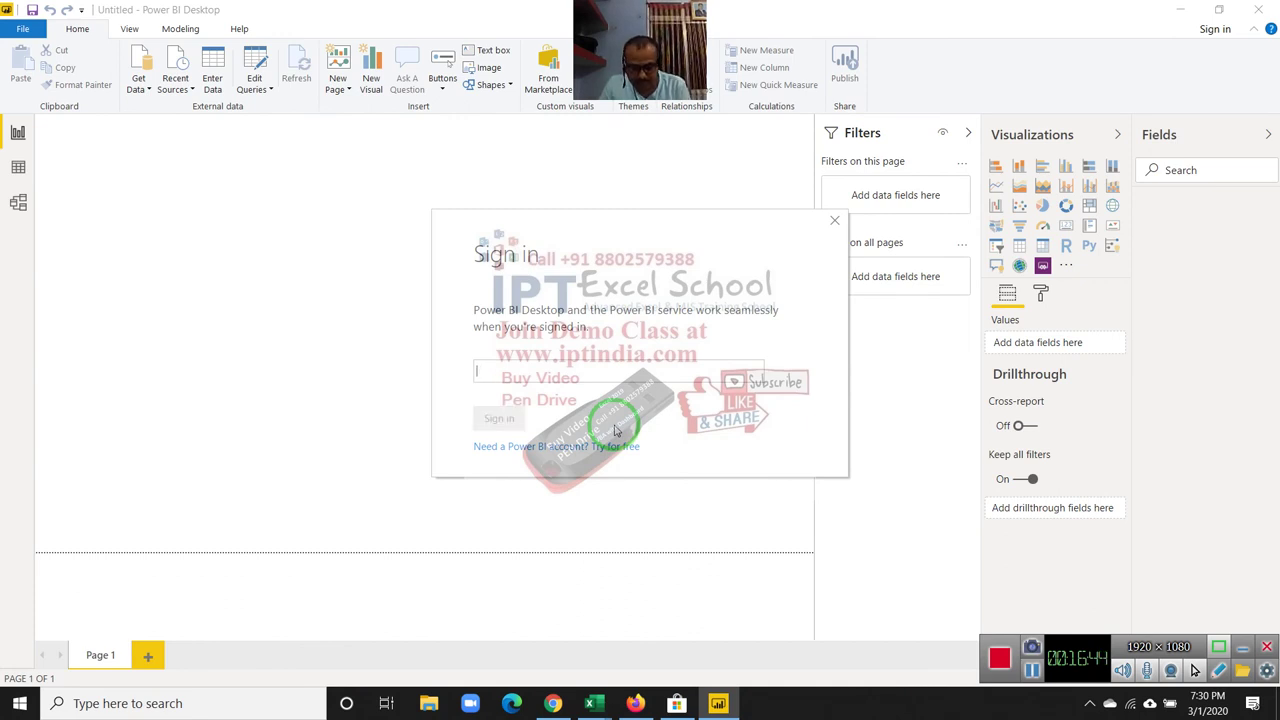
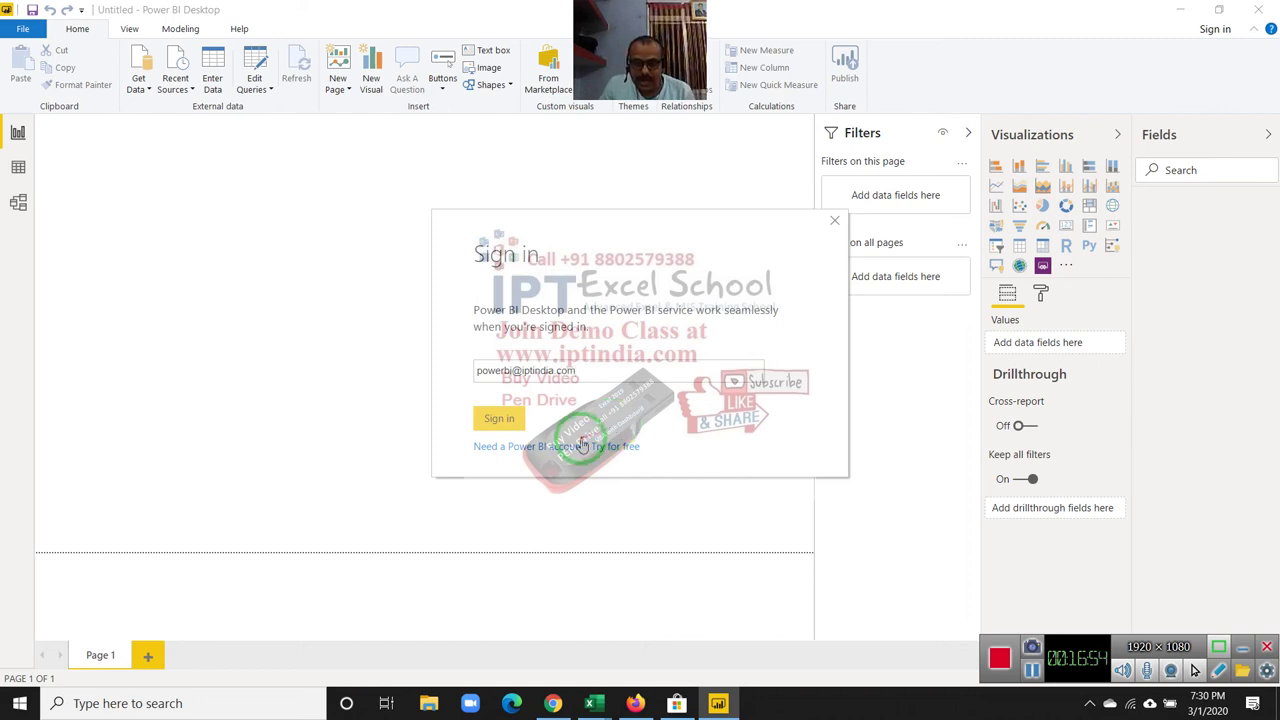
pyautogui.click(501, 424)
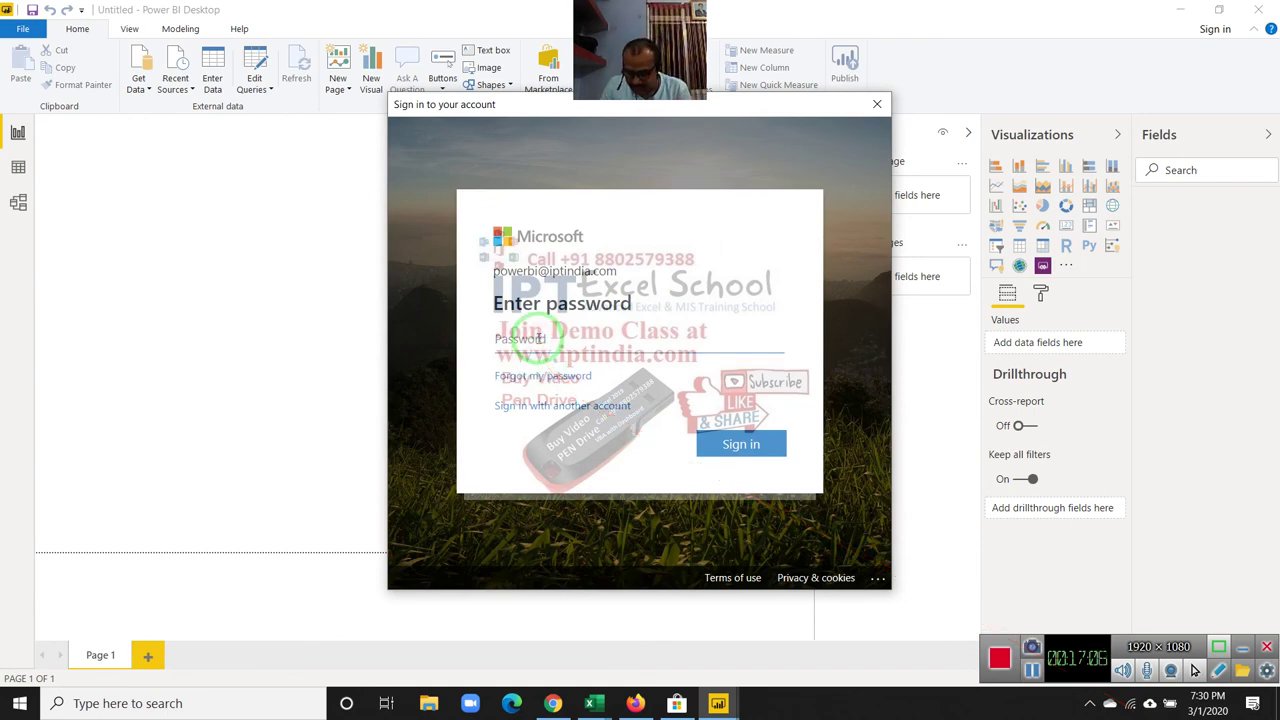
pyautogui.write('*****')
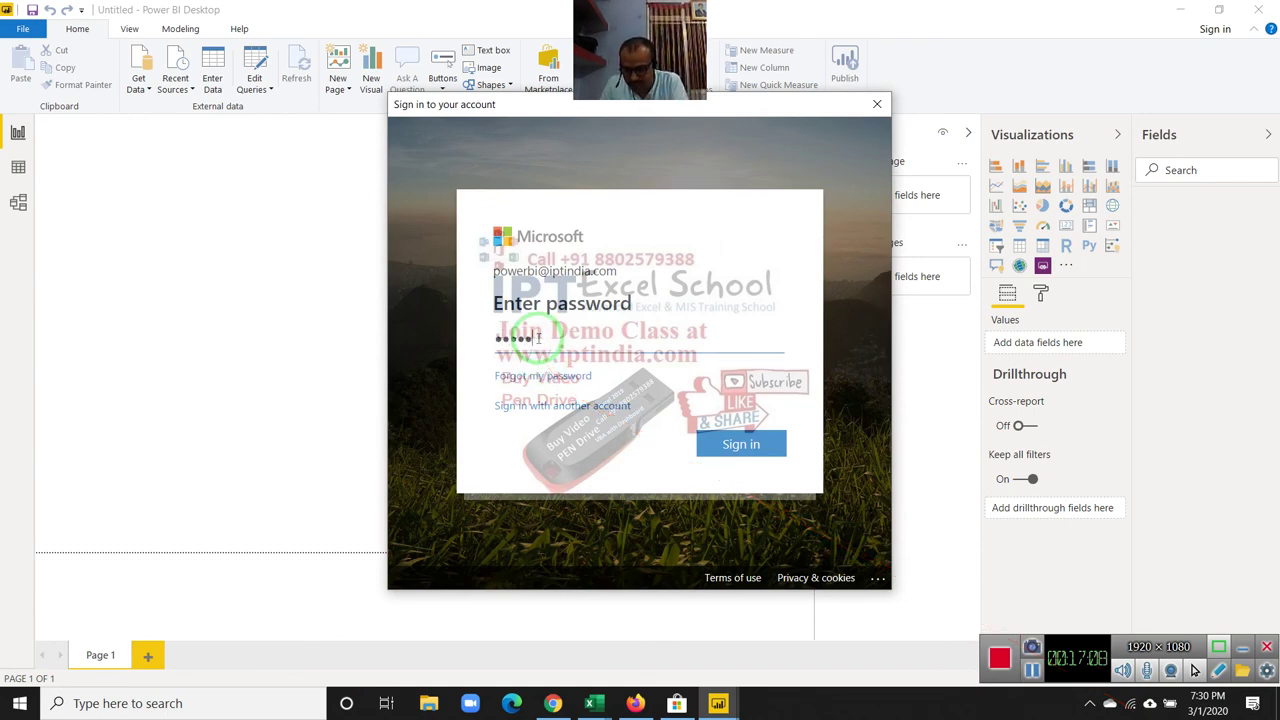
pyautogui.write('*****')
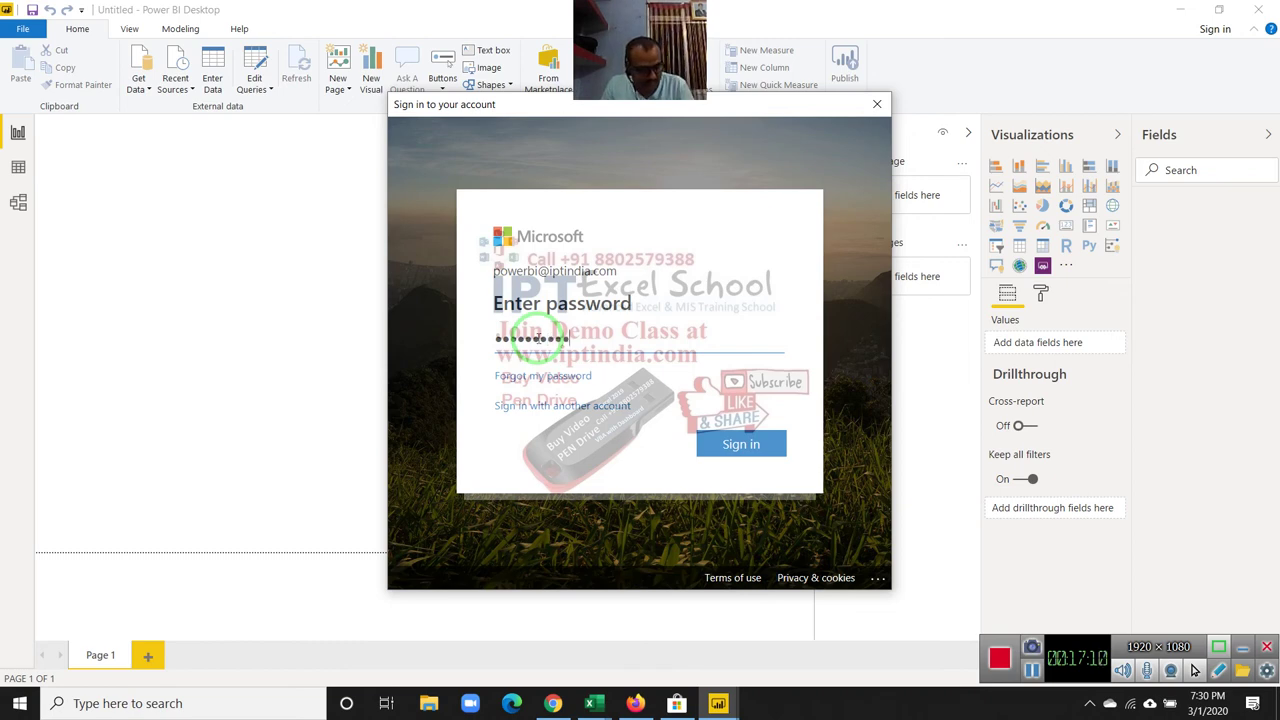
pyautogui.write('******')
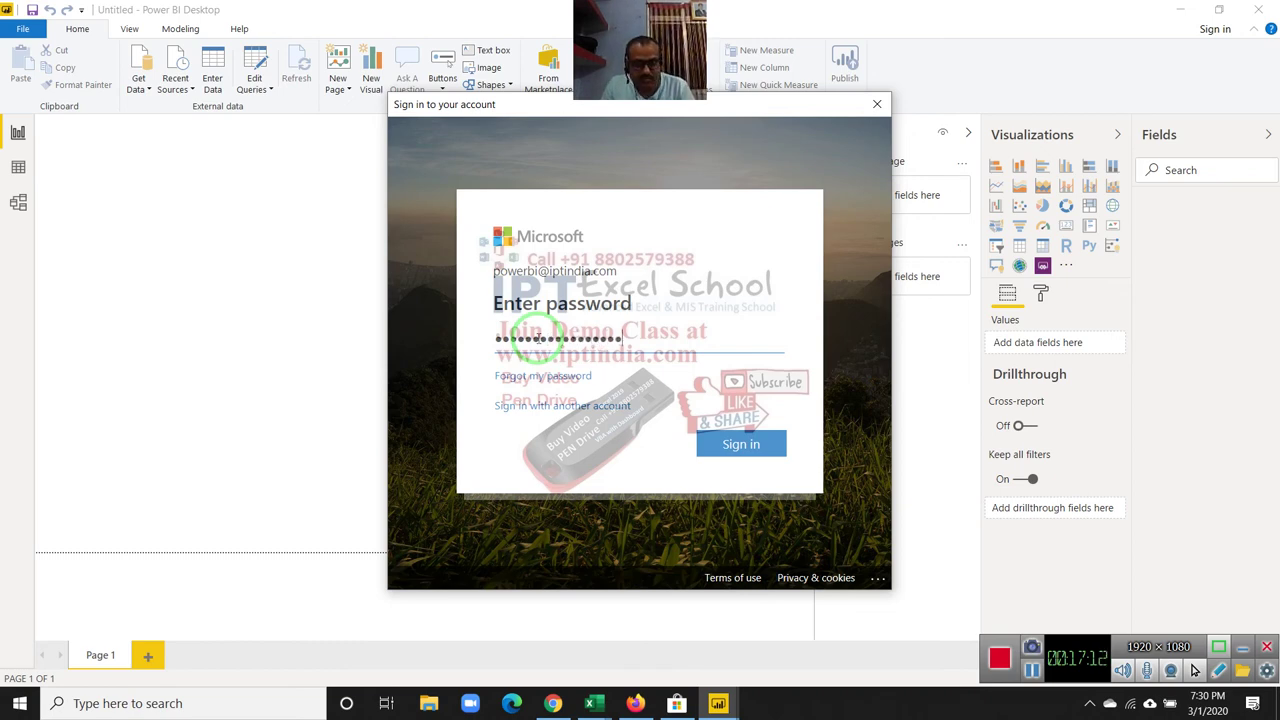
pyautogui.click(713, 445)
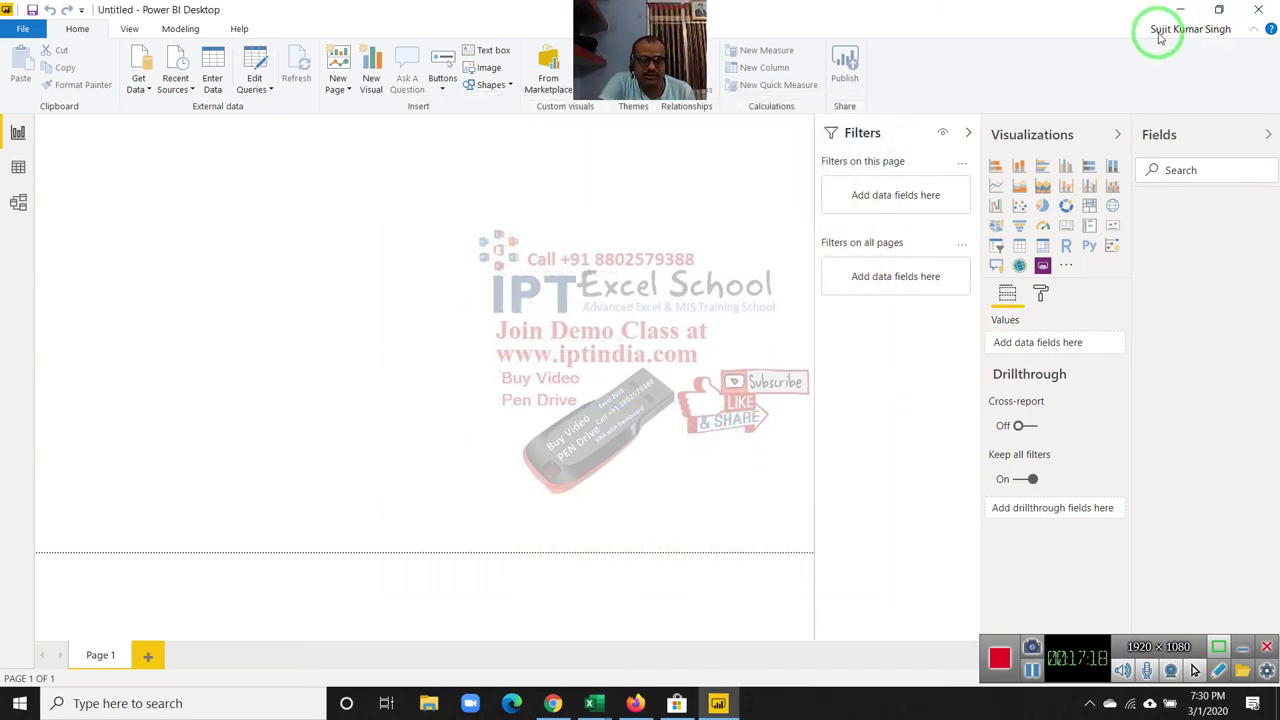
# - Minimise Power BI Desktop and the whatapp workbook, then restore Power BI Desktop to check sign-in
pyautogui.moveTo(1195, 32)
pyautogui.mouseDown()
pyautogui.moveTo(450, 260)
pyautogui.moveTo(1193, 36)
pyautogui.moveTo(414, 338)
pyautogui.mouseUp()
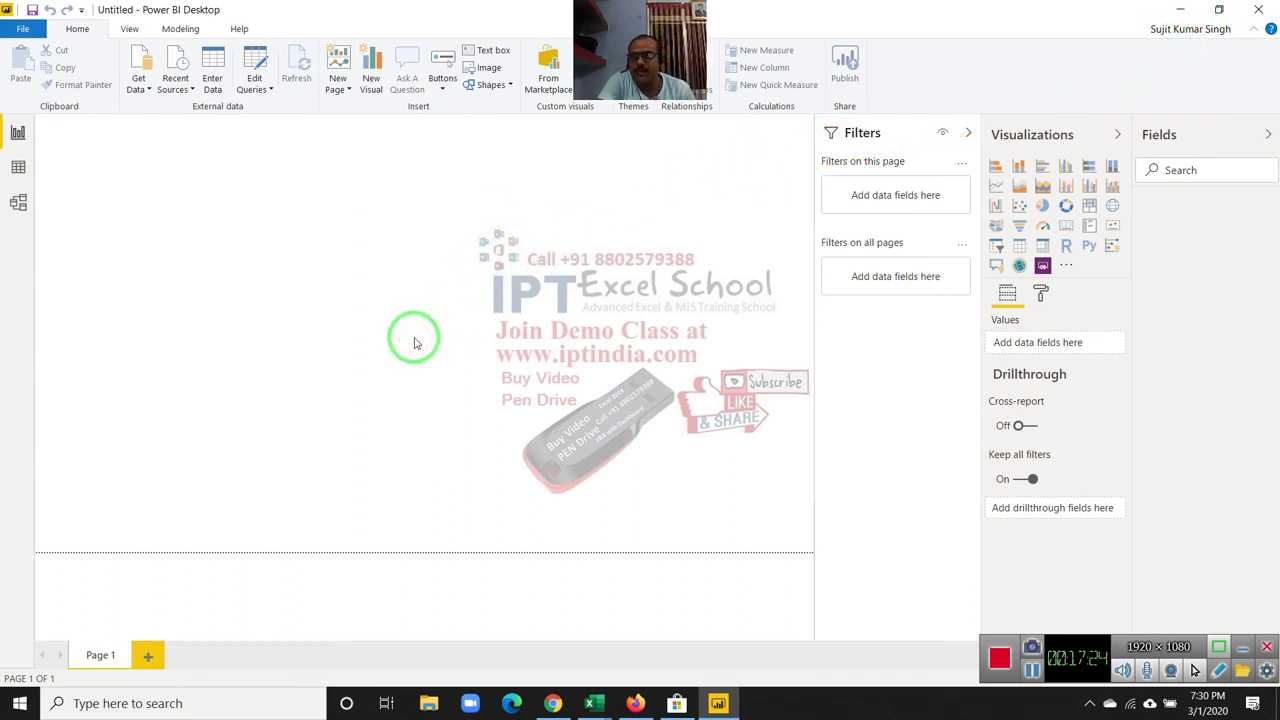
pyautogui.moveTo(416, 341)
pyautogui.mouseDown()
pyautogui.moveTo(1182, 18)
pyautogui.moveTo(988, 243)
pyautogui.mouseUp()
pyautogui.click(1182, 14)
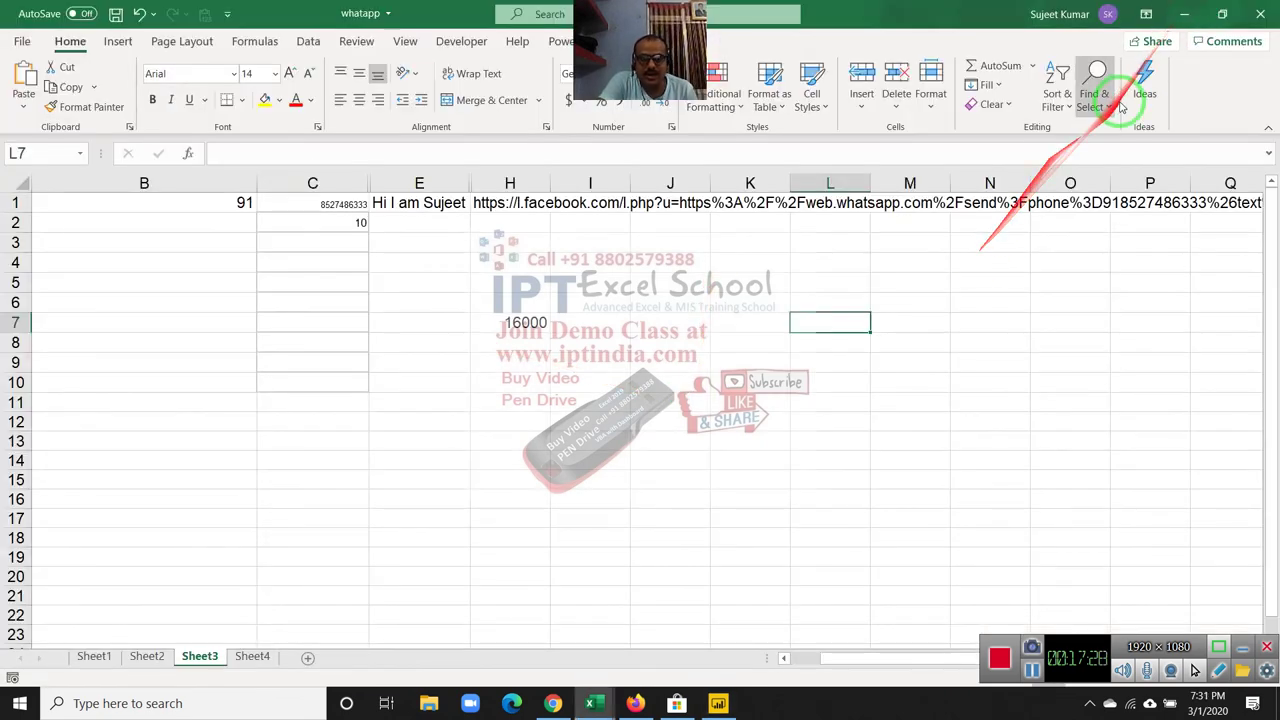
pyautogui.click(1184, 14)
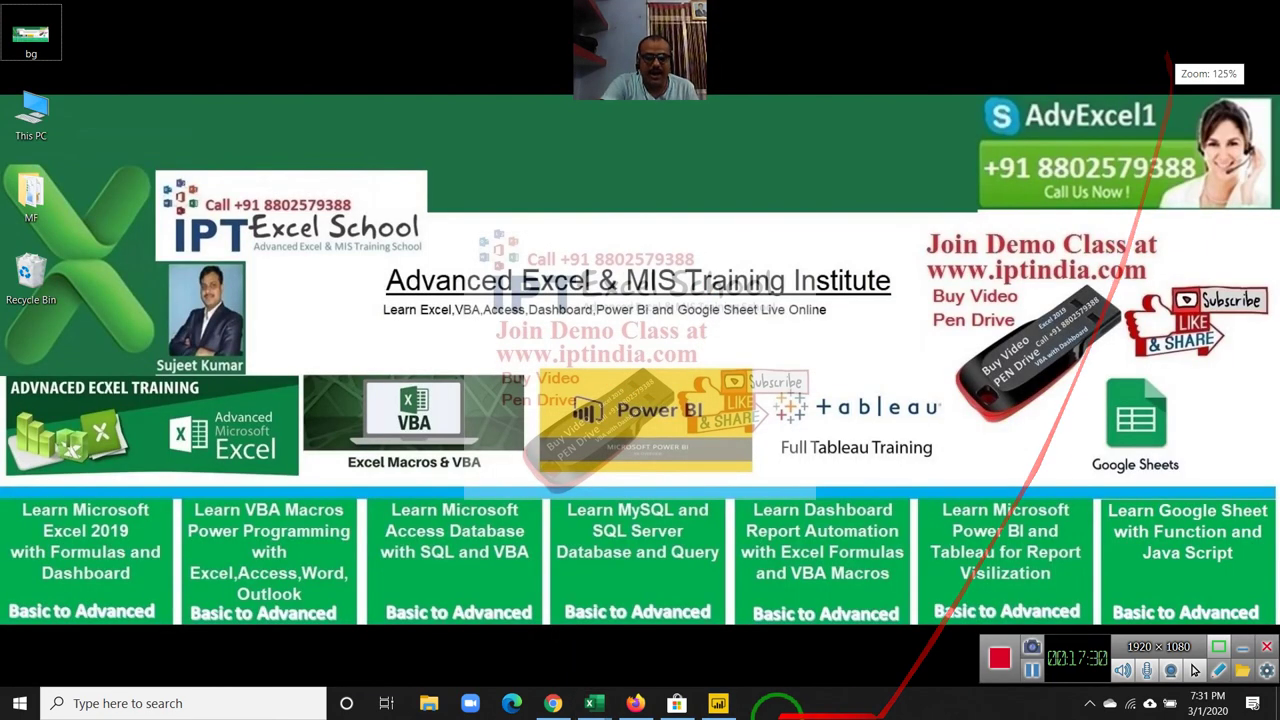
pyautogui.click(721, 703)
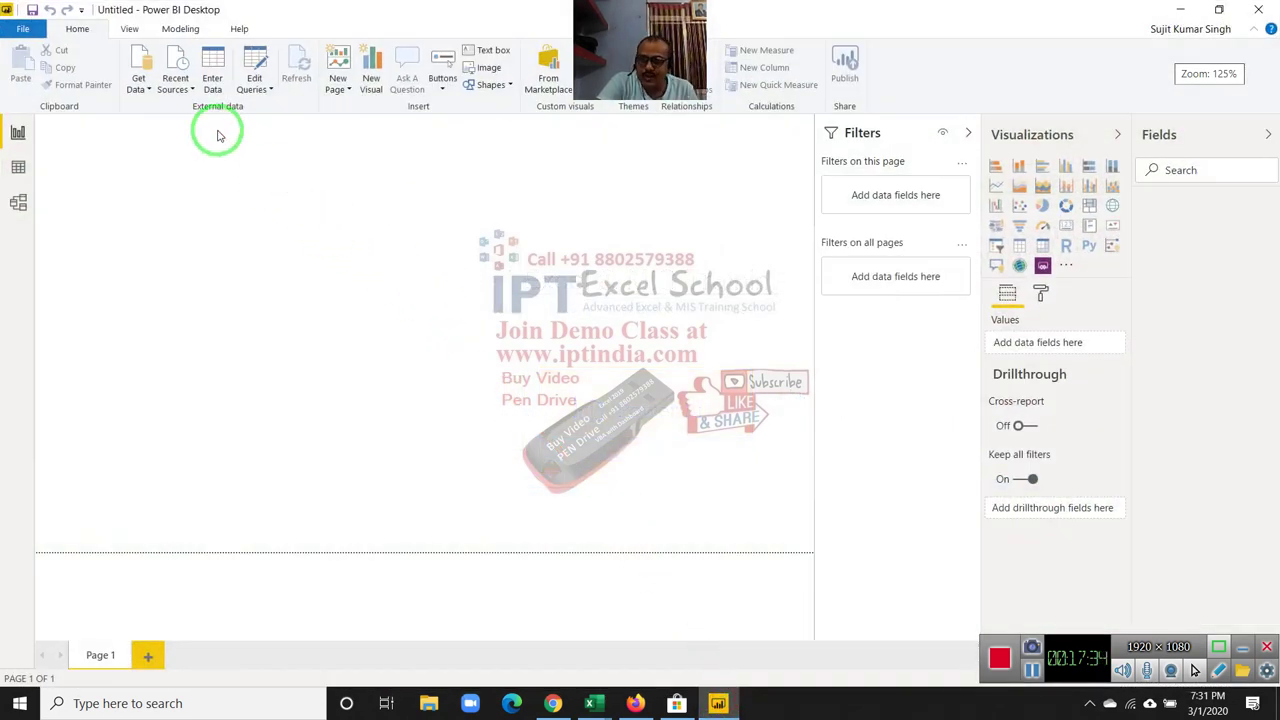
pyautogui.moveTo(217, 129); pyautogui.dragTo(612, 712)
# - Scroll through the Power BI service home page in Firefox, then minimise the browser
pyautogui.click(636, 703)
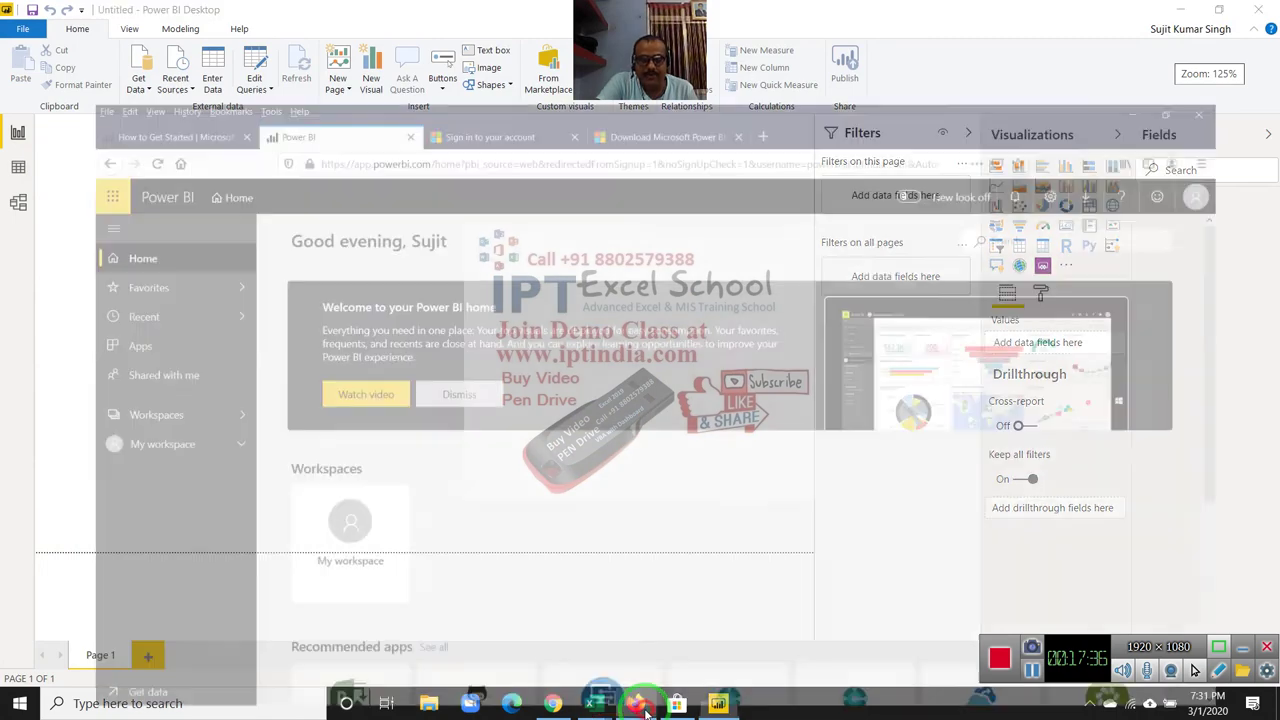
pyautogui.scroll(-3, 487, 438)
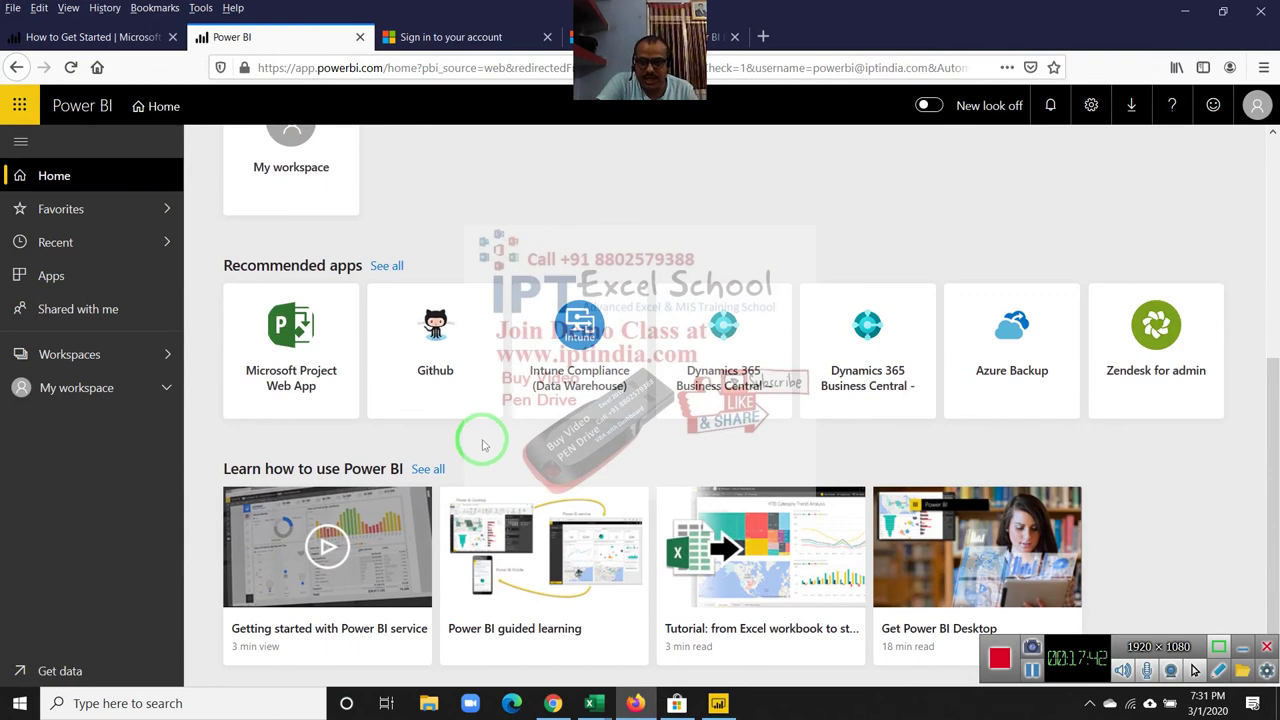
pyautogui.scroll(1, 481, 445)
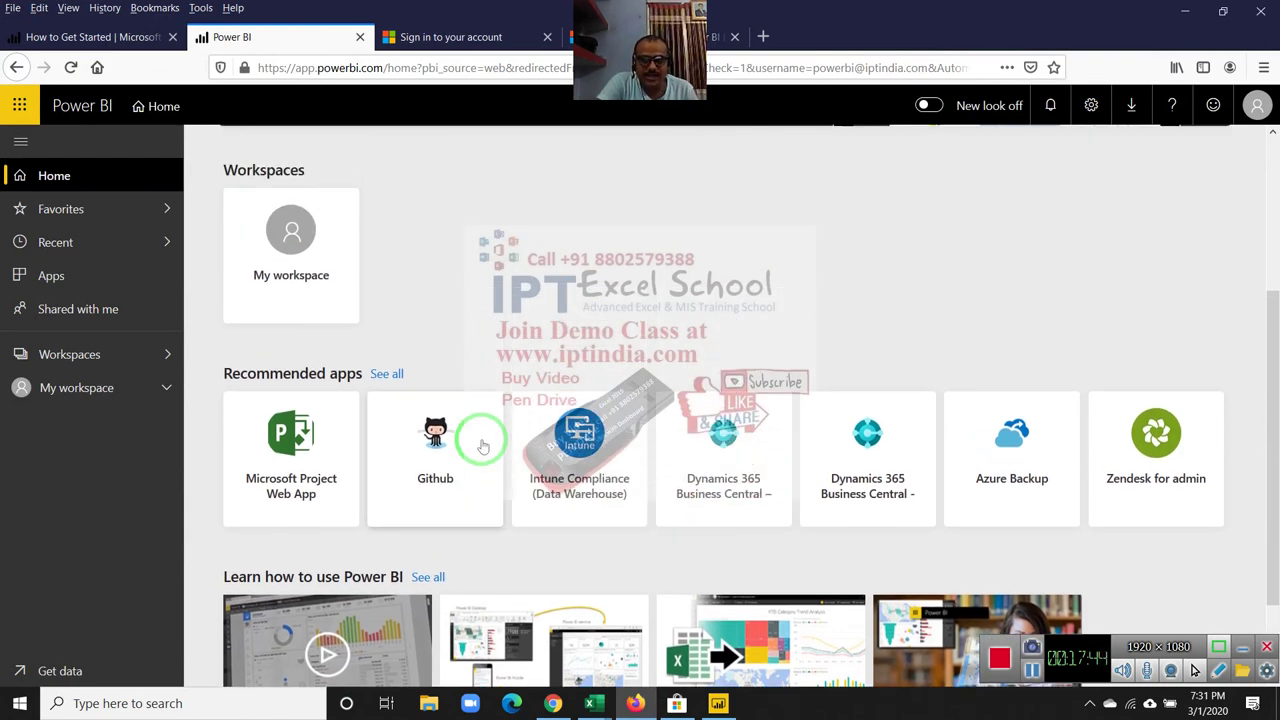
pyautogui.scroll(3, 481, 445)
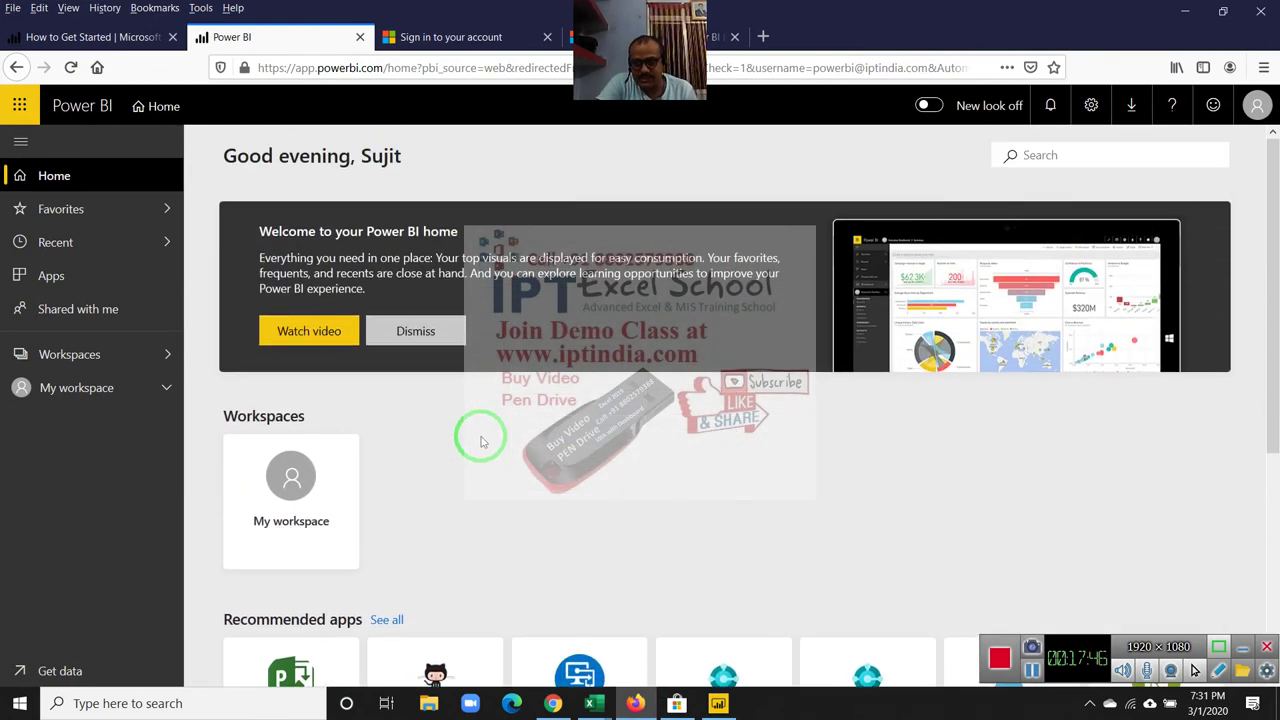
pyautogui.scroll(-1, 479, 445)
pyautogui.scroll(1, 479, 445)
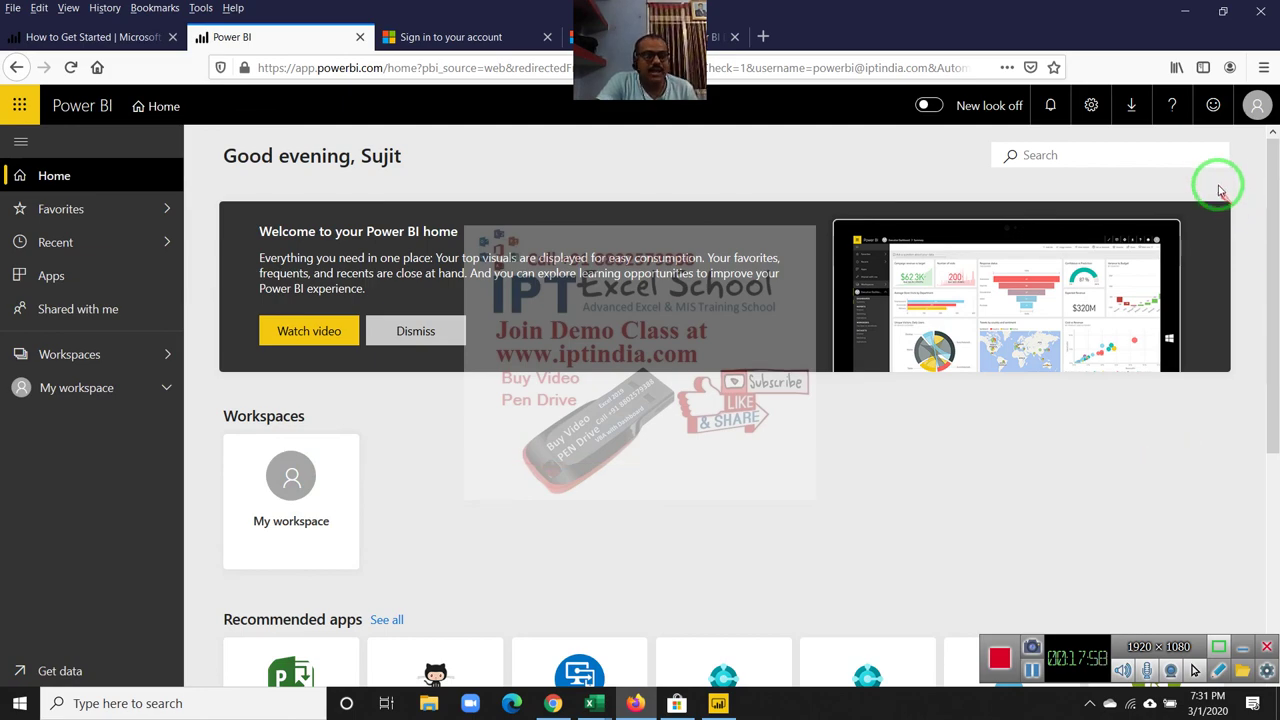
pyautogui.click(1183, 12)
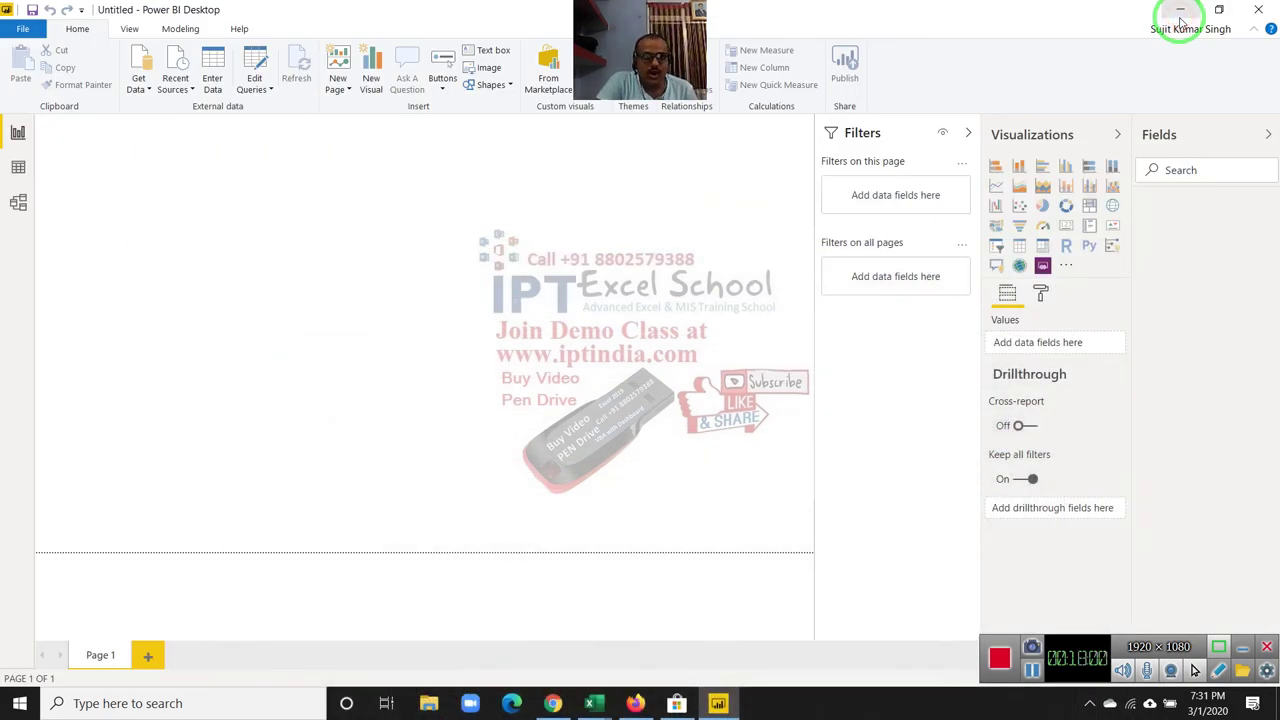
# - Minimise Power BI Desktop so the Windows desktop shows
pyautogui.click(1181, 16)
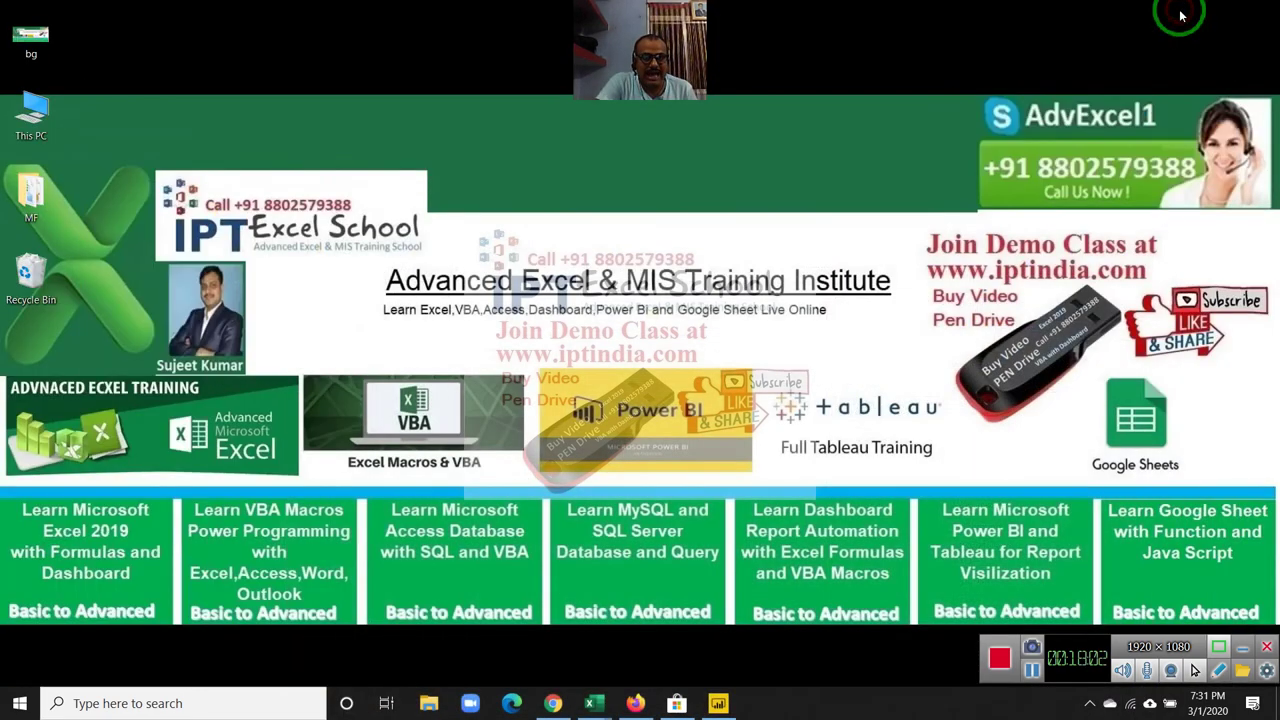